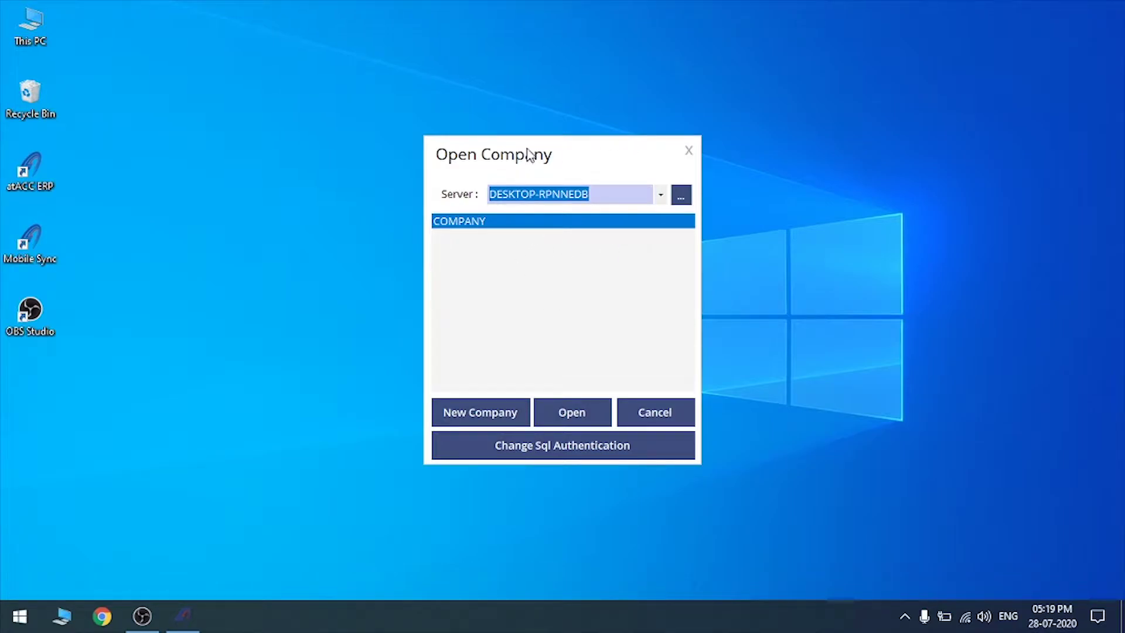
# Step: Open the COMPANY company from the Open Company dialog on the local server
pyautogui.moveTo(563, 151); pyautogui.dragTo(576, 150)
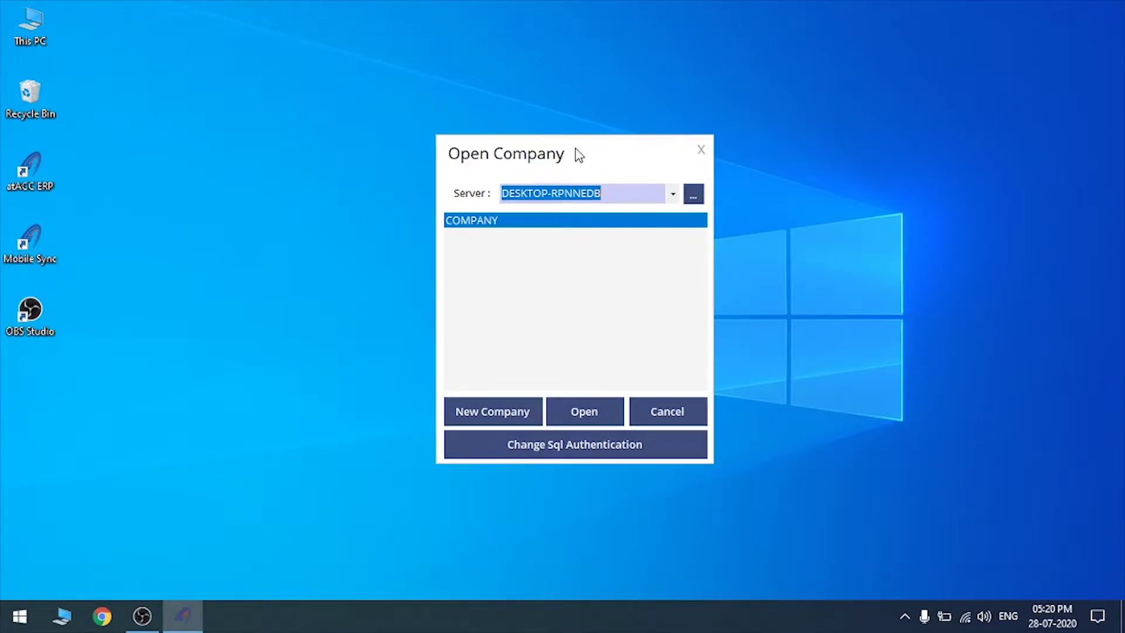
pyautogui.click(584, 449)
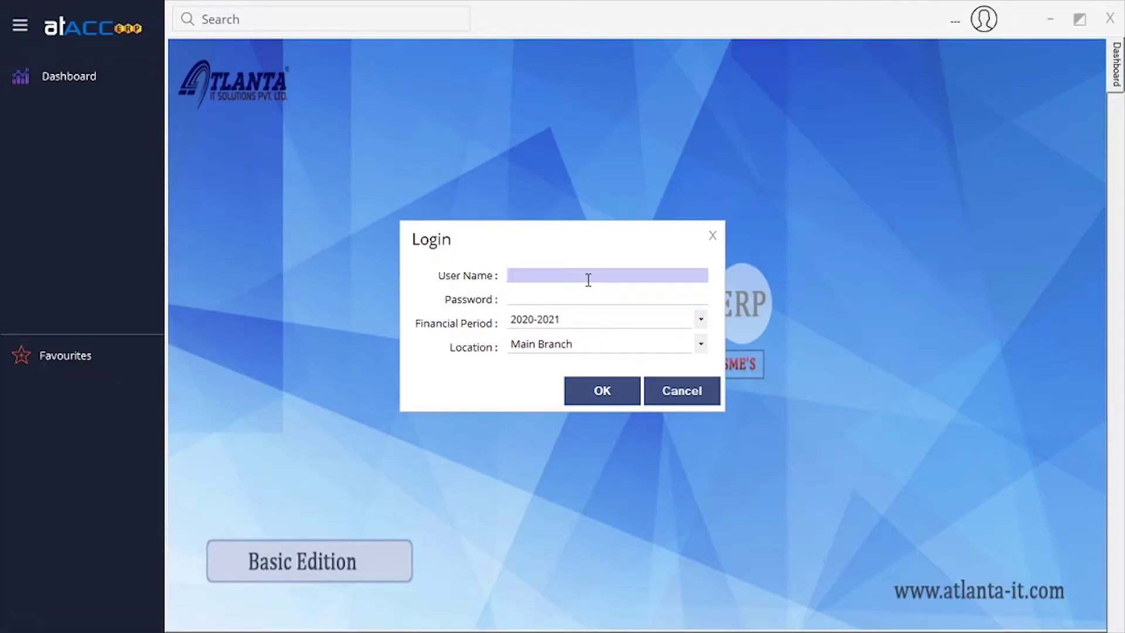
# Step: Log in to COMPANY with the account password for 2020-2021 at Main Branch
pyautogui.press('Tab')
pyautogui.write('***')
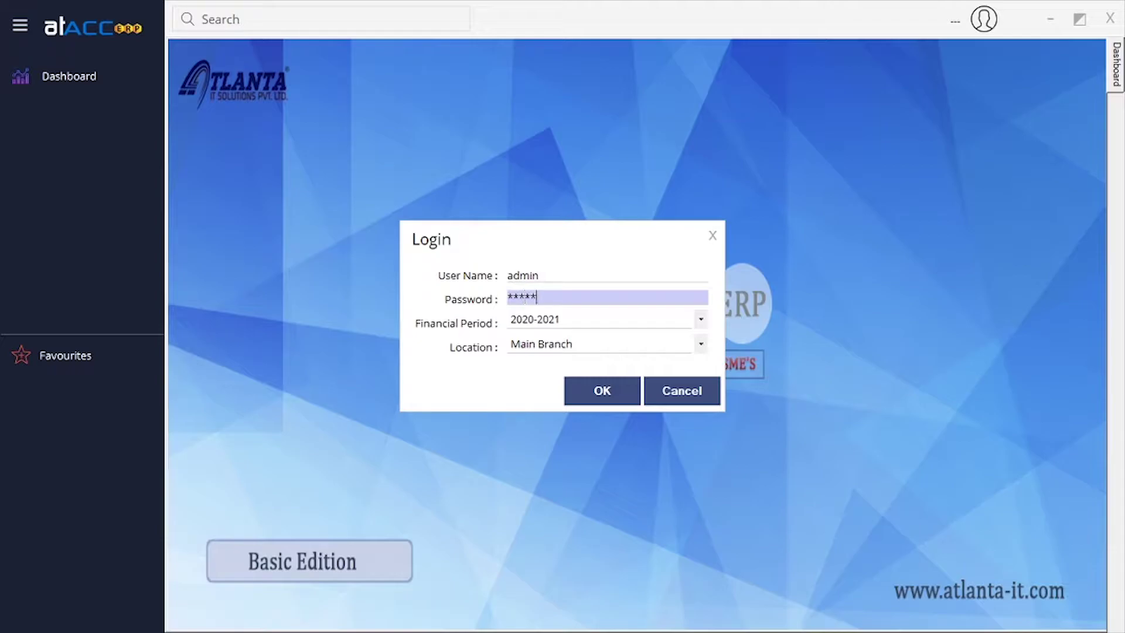
pyautogui.press('Tab')
pyautogui.press('Tab')
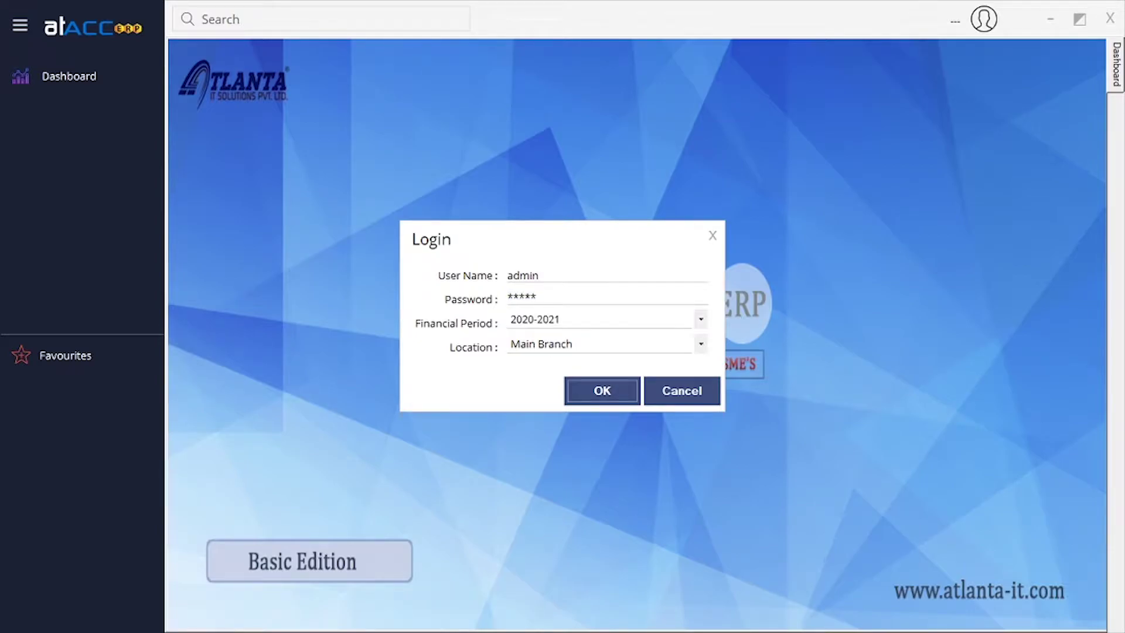
pyautogui.press('Return')
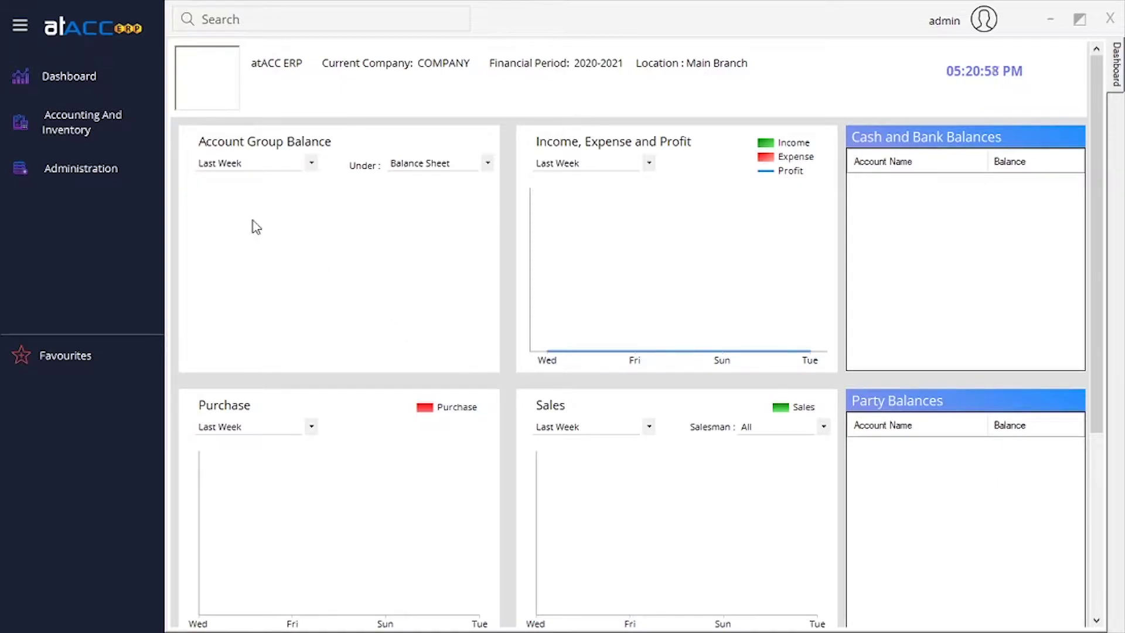
pyautogui.click(86, 122)
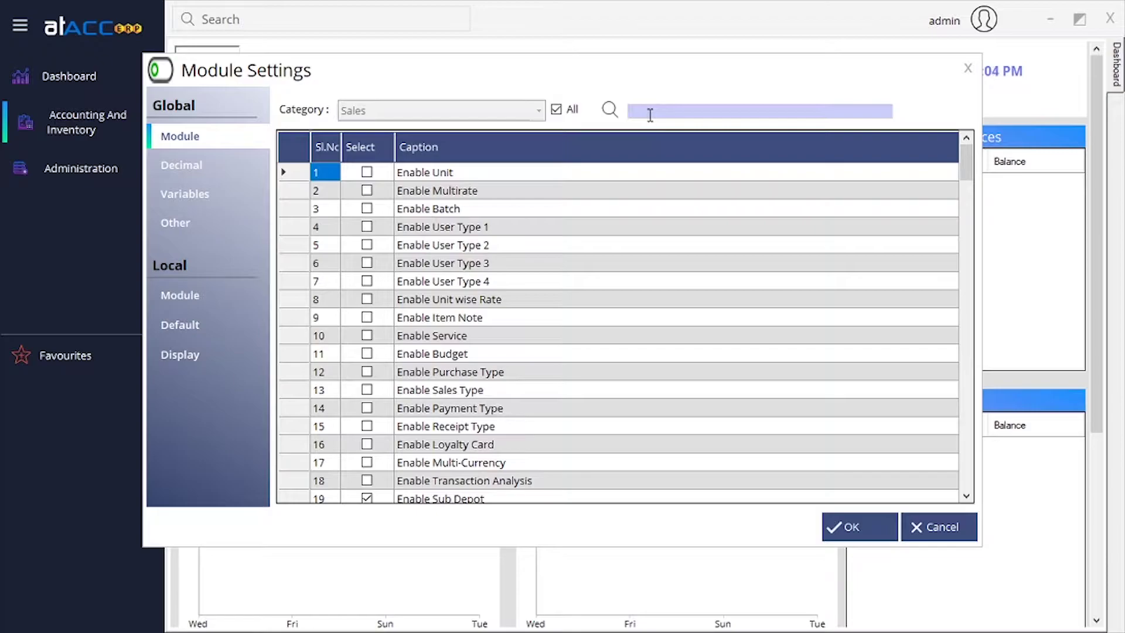
# Step: Search 'pos' in Module Settings, tick Enable POS (Point of Sale), and save
pyautogui.write('pos')
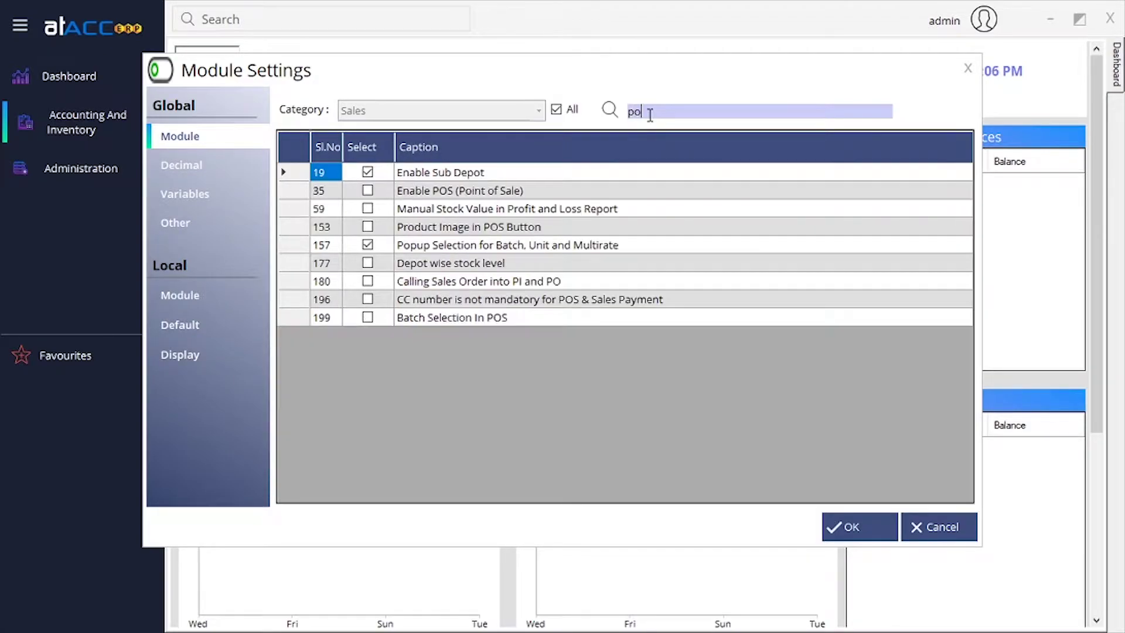
pyautogui.click(367, 171)
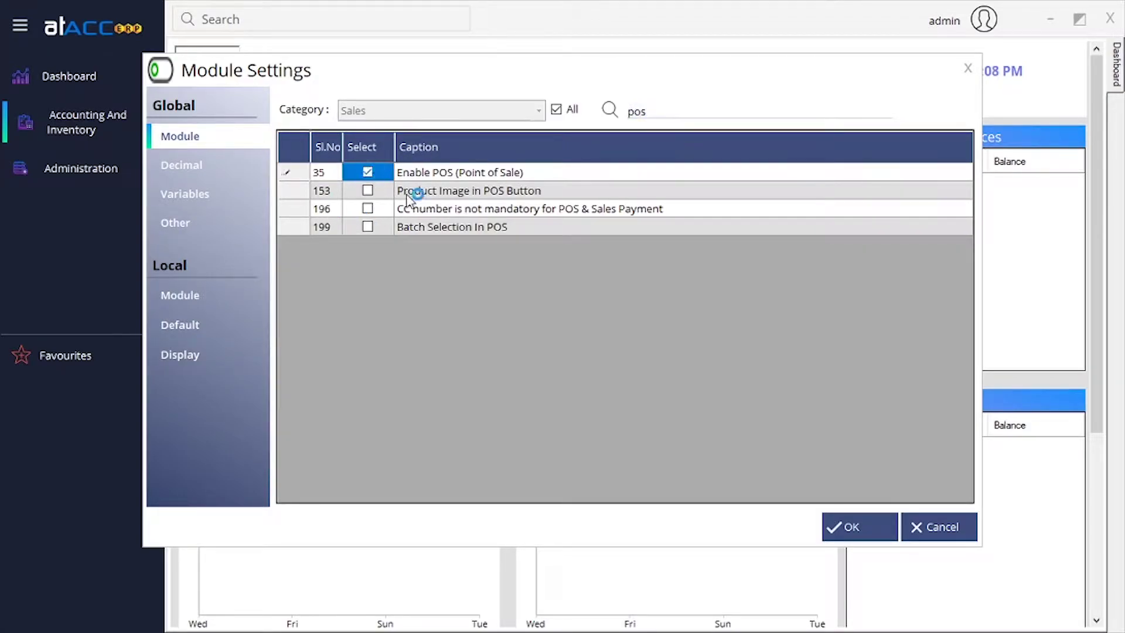
pyautogui.click(856, 541)
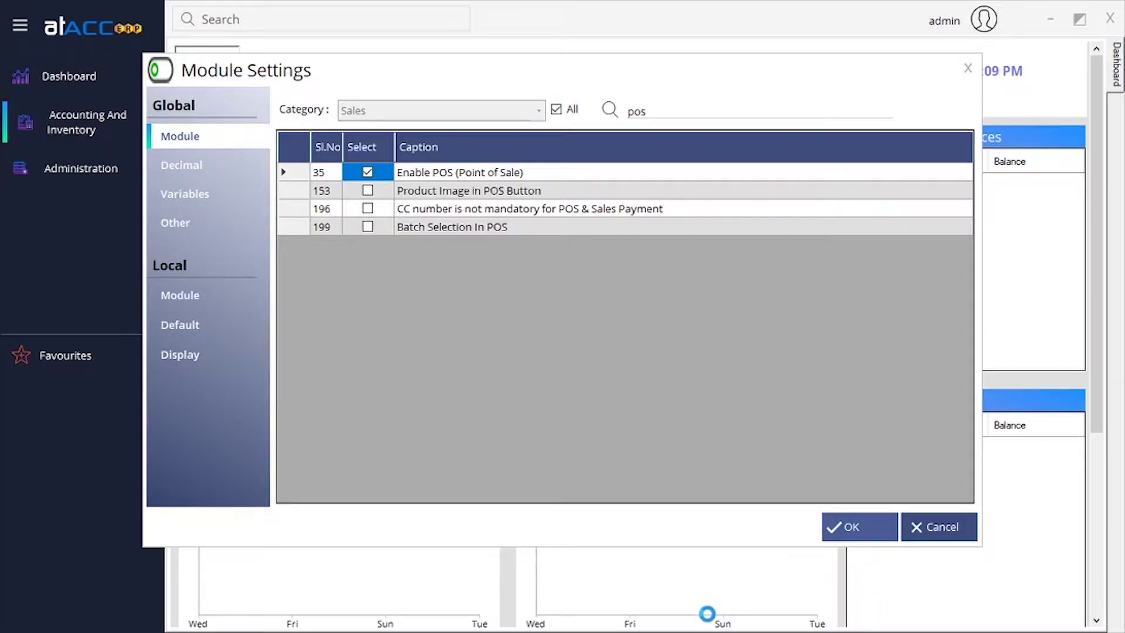
pyautogui.click(615, 363)
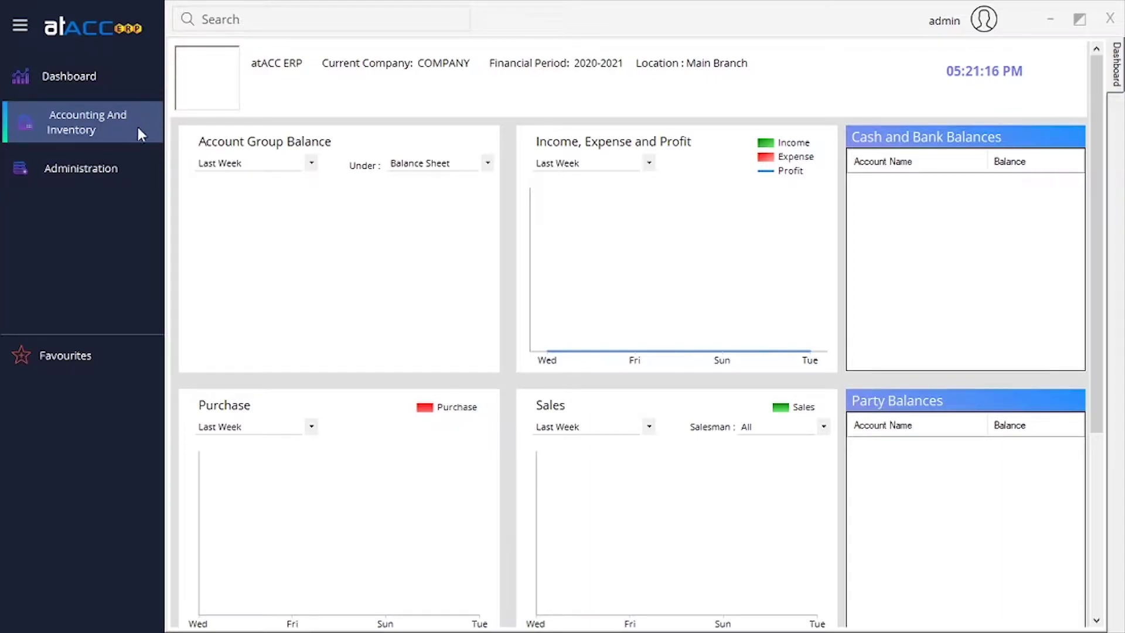
pyautogui.click(48, 110)
pyautogui.click(111, 118)
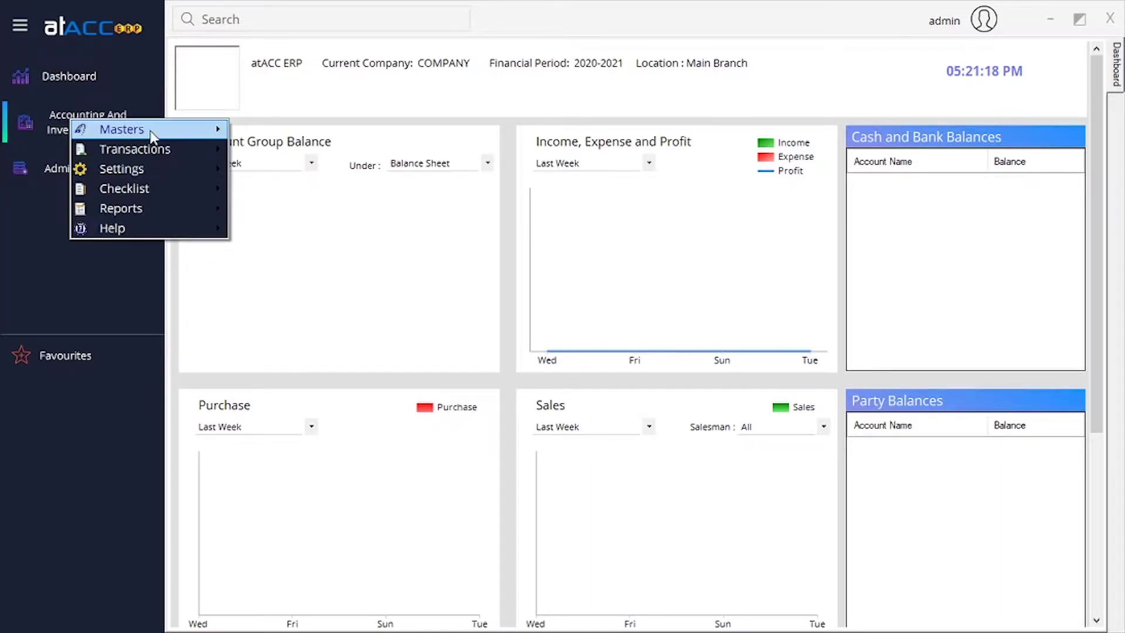
pyautogui.moveTo(188, 130)
pyautogui.moveTo(176, 149)
pyautogui.moveTo(308, 209)
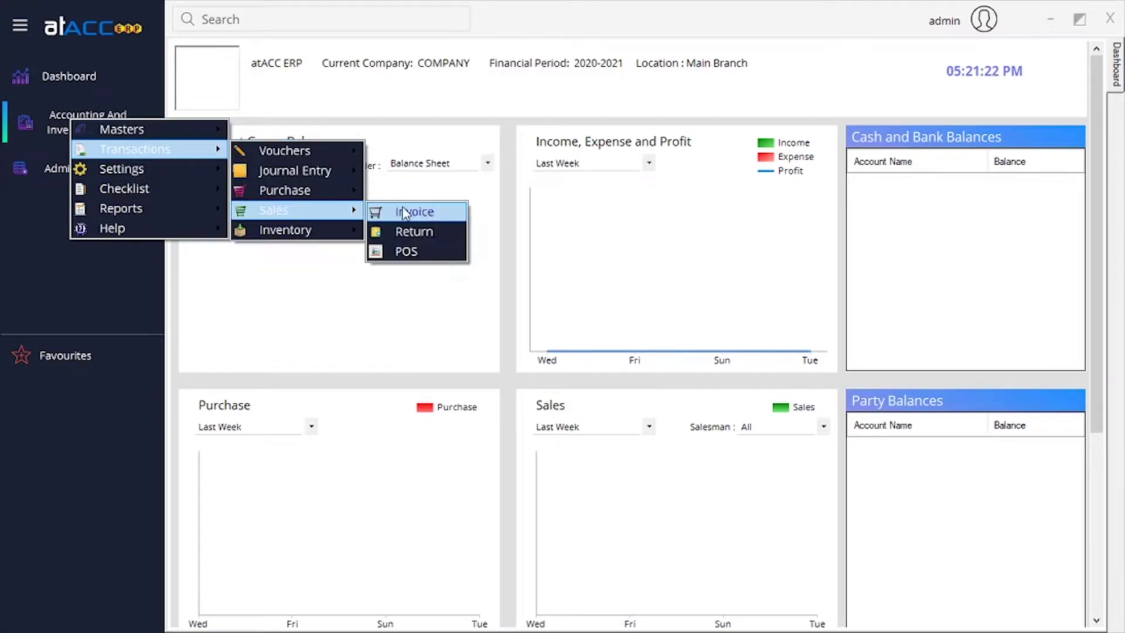
pyautogui.click(406, 252)
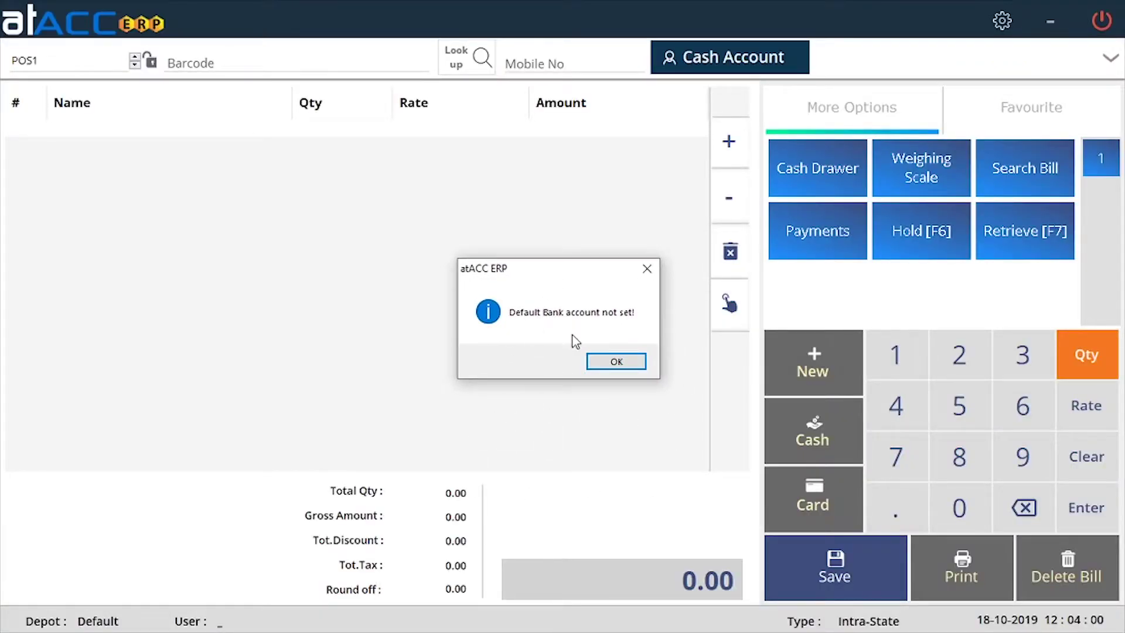
pyautogui.press('Return')
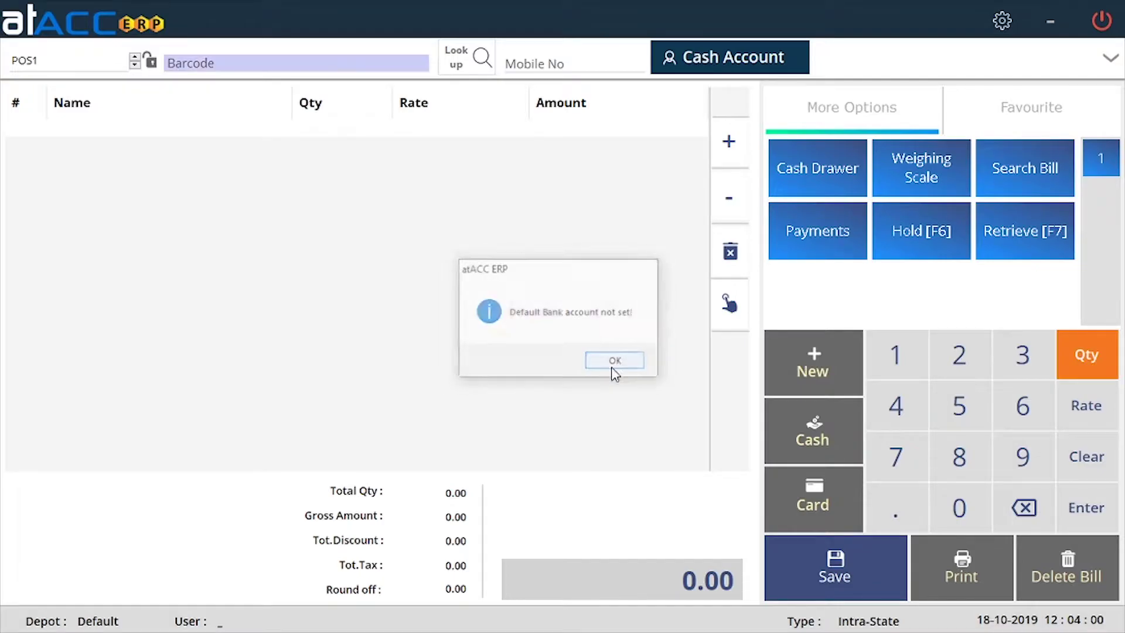
pyautogui.click(1101, 20)
pyautogui.click(62, 143)
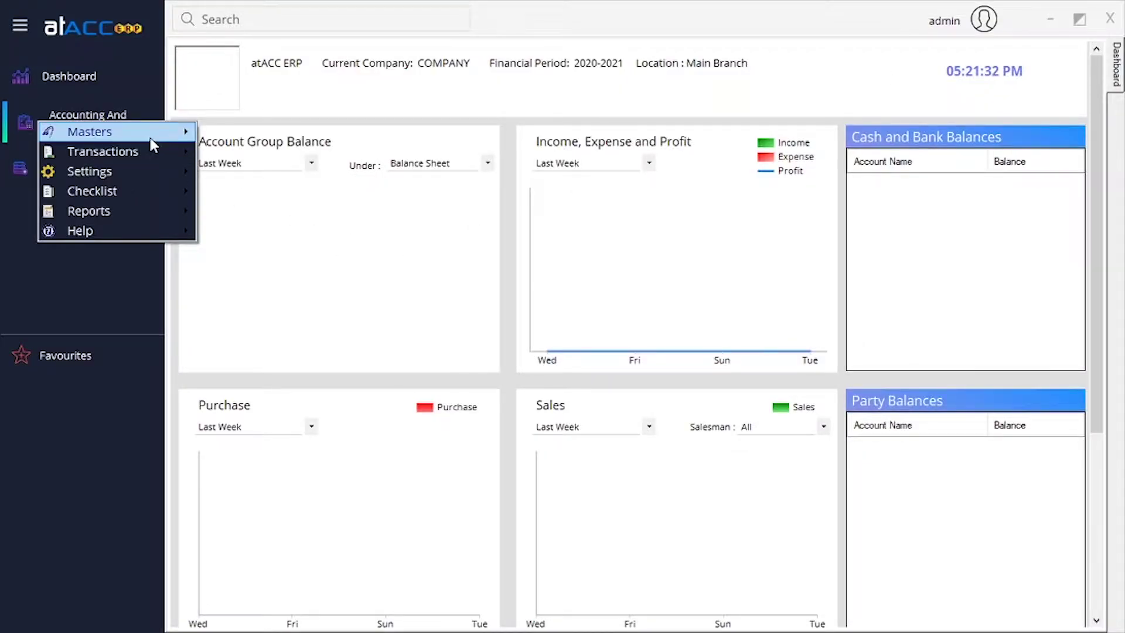
# Step: Create and save the bank master 'bank' (code BNK1) as a merchant account
pyautogui.click(150, 133)
pyautogui.click(271, 174)
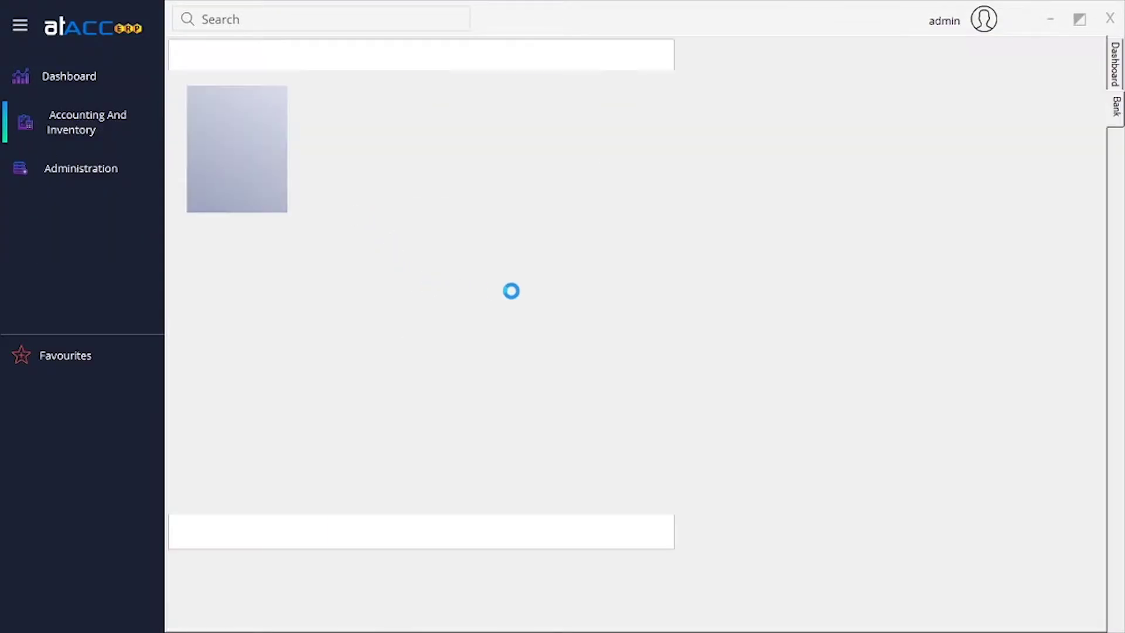
pyautogui.click(444, 108)
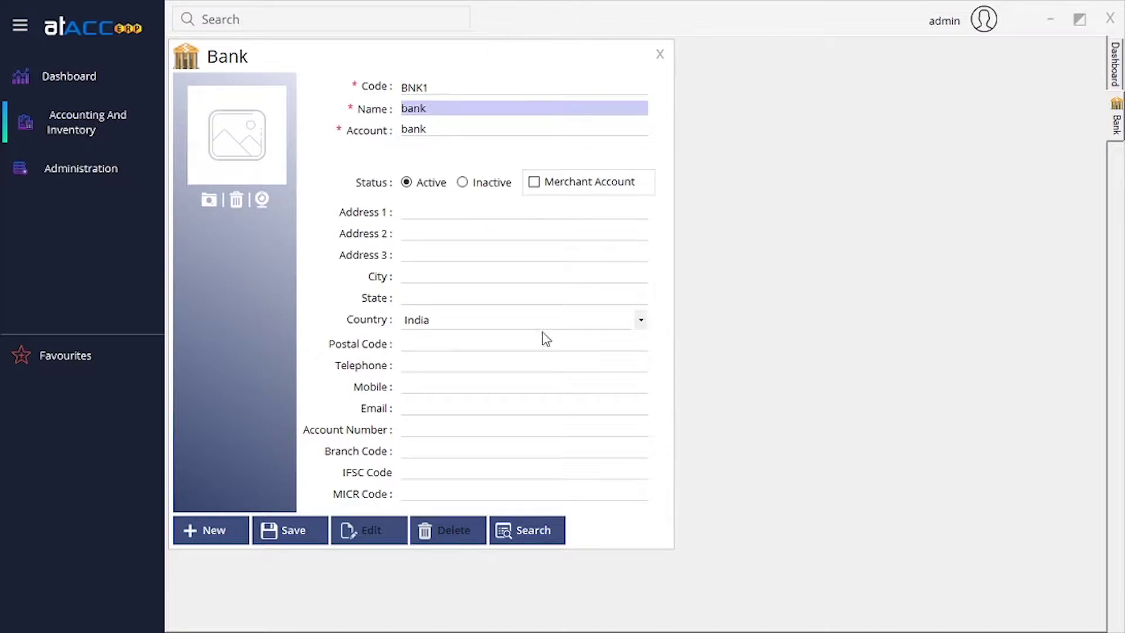
pyautogui.click(563, 183)
pyautogui.click(294, 531)
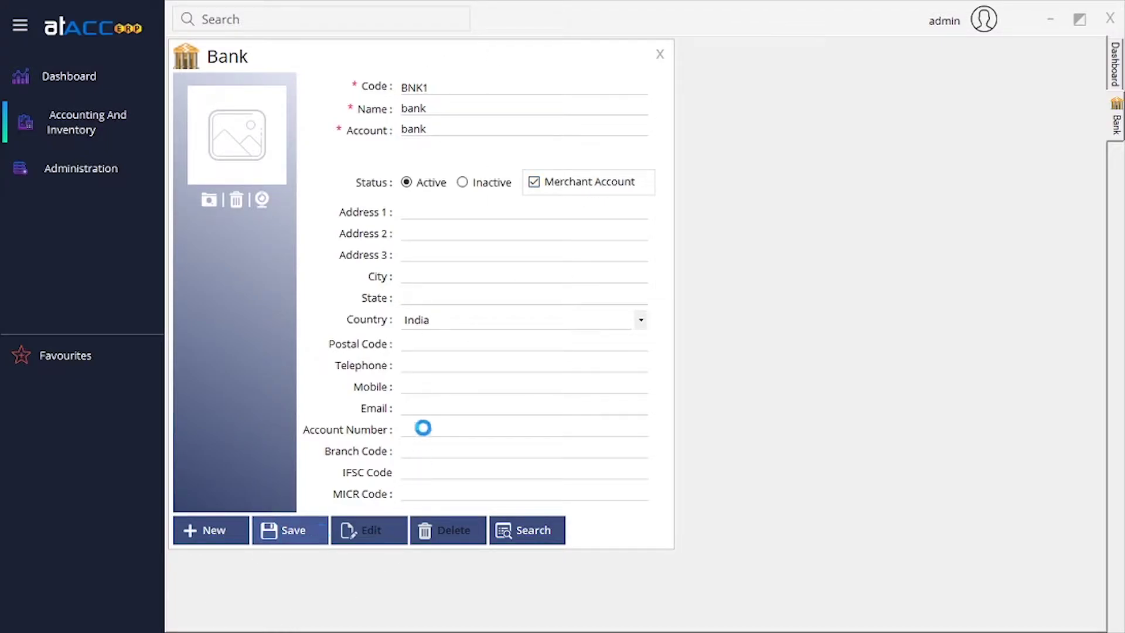
pyautogui.click(631, 364)
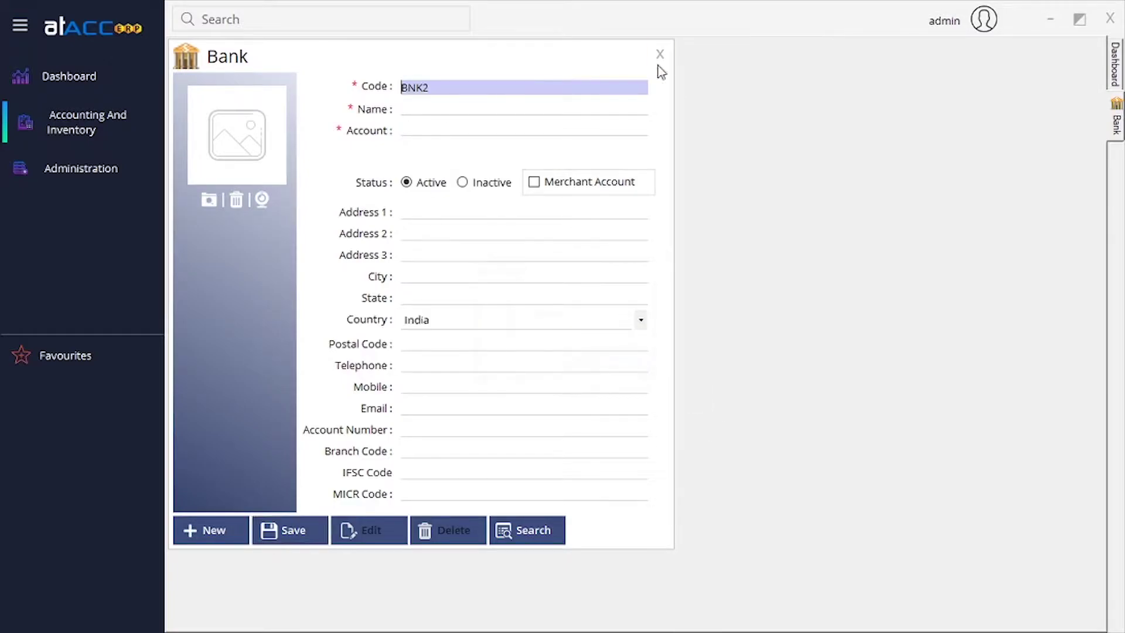
pyautogui.click(659, 54)
pyautogui.click(88, 122)
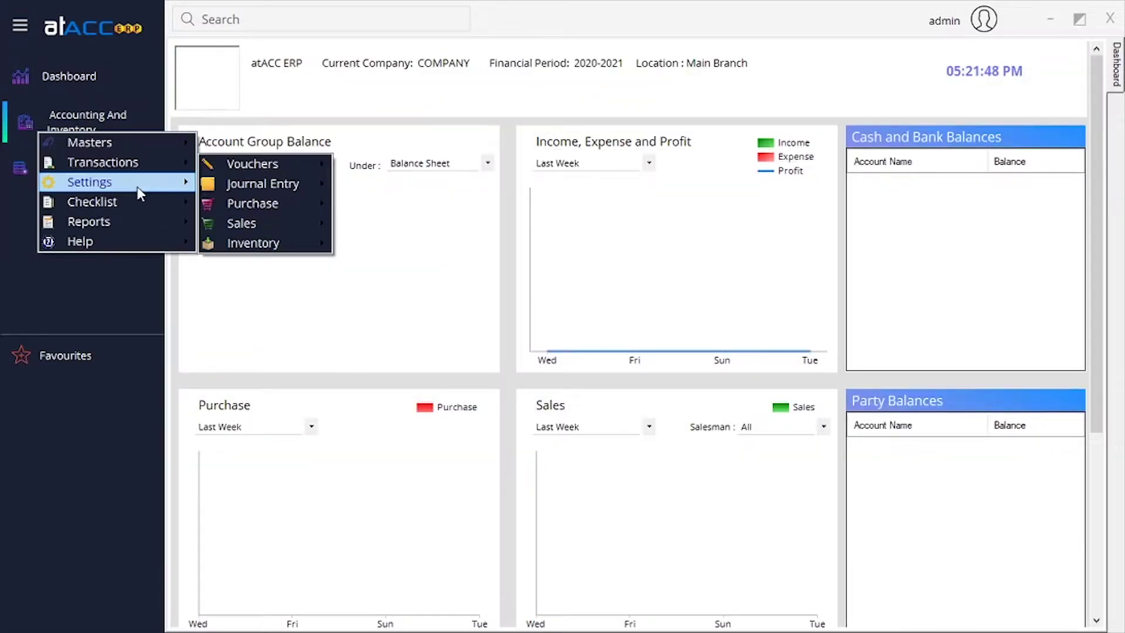
# Step: Choose 'bank' as the default Bank under Local > Default module settings and save
pyautogui.moveTo(170, 182)
pyautogui.click(244, 185)
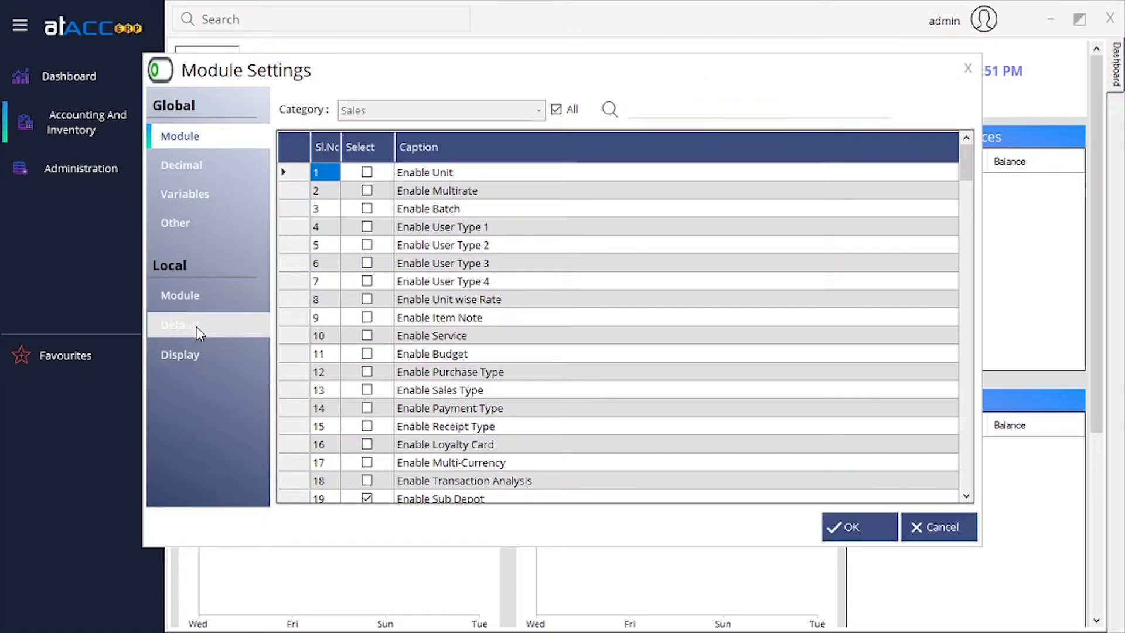
pyautogui.click(196, 325)
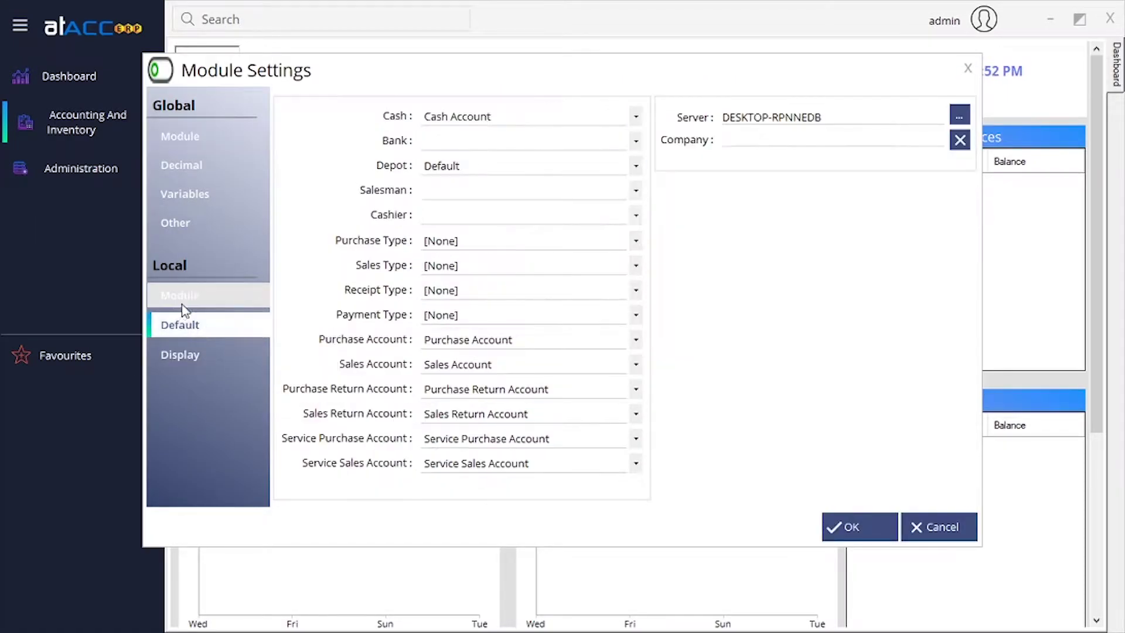
pyautogui.click(635, 141)
pyautogui.click(465, 156)
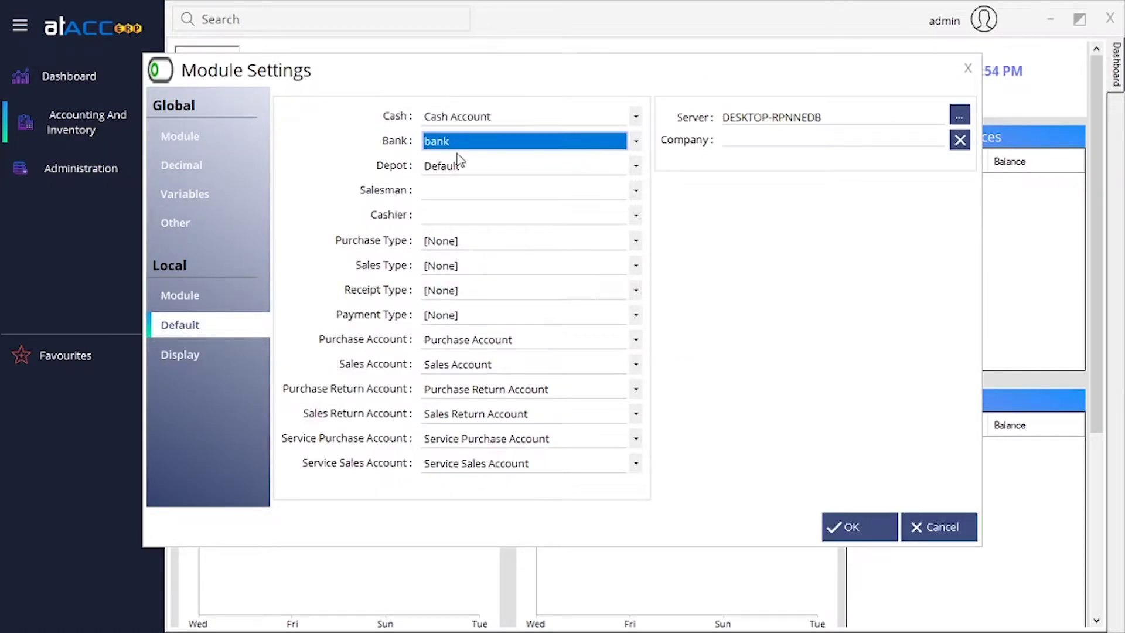
pyautogui.click(869, 529)
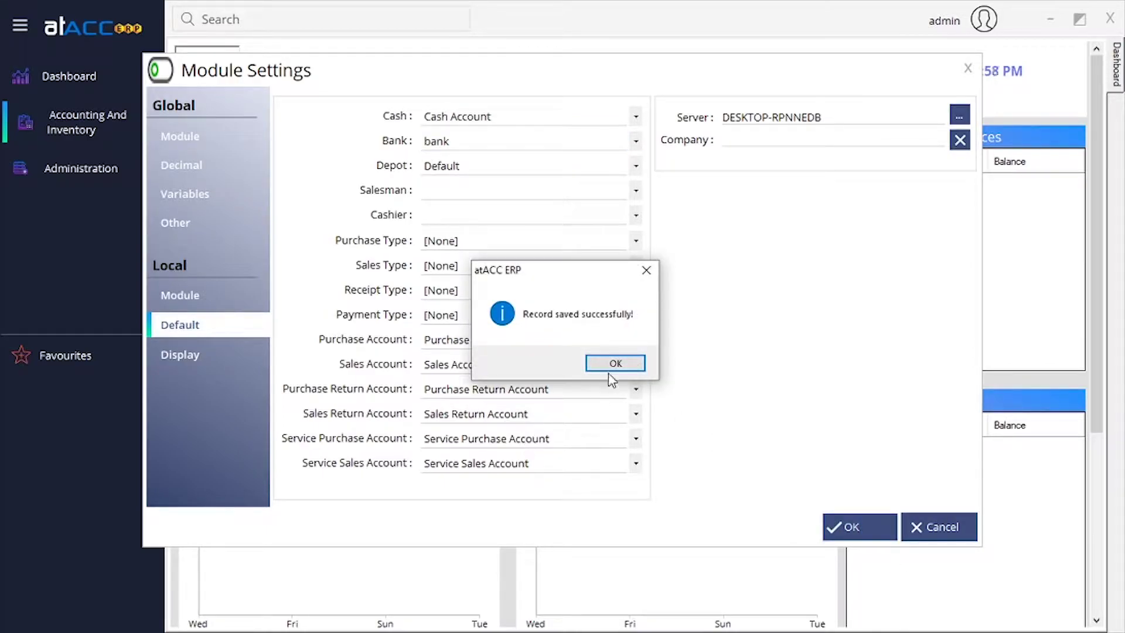
pyautogui.click(613, 366)
pyautogui.click(121, 139)
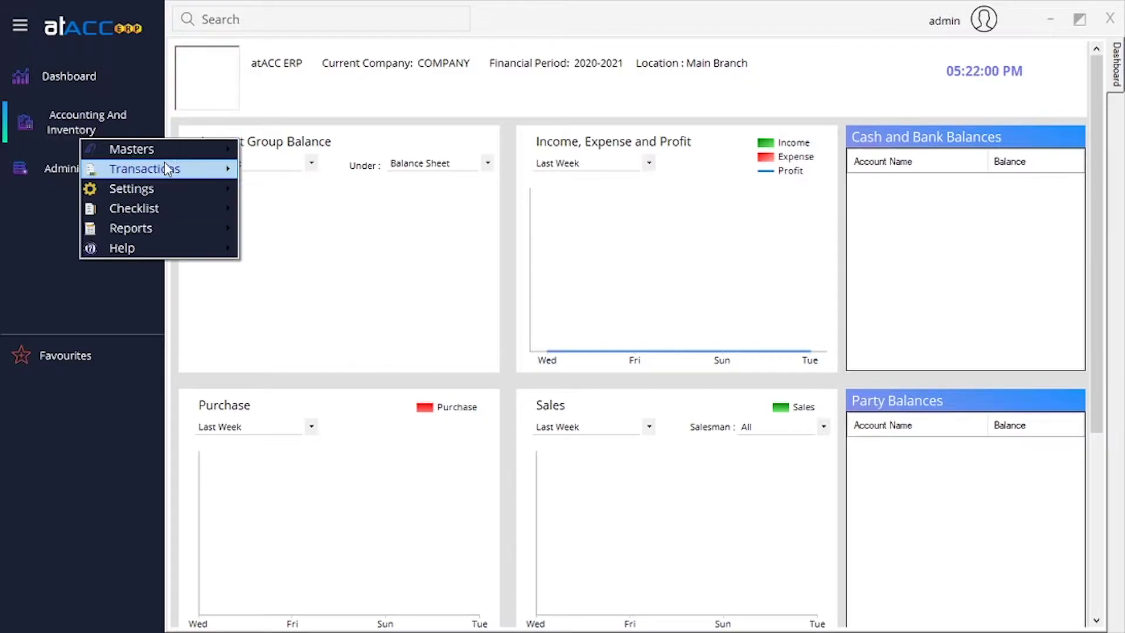
# Step: Open the POS billing screen for counter POS1 and bring up the product lookup
pyautogui.moveTo(174, 170)
pyautogui.moveTo(317, 231)
pyautogui.click(432, 269)
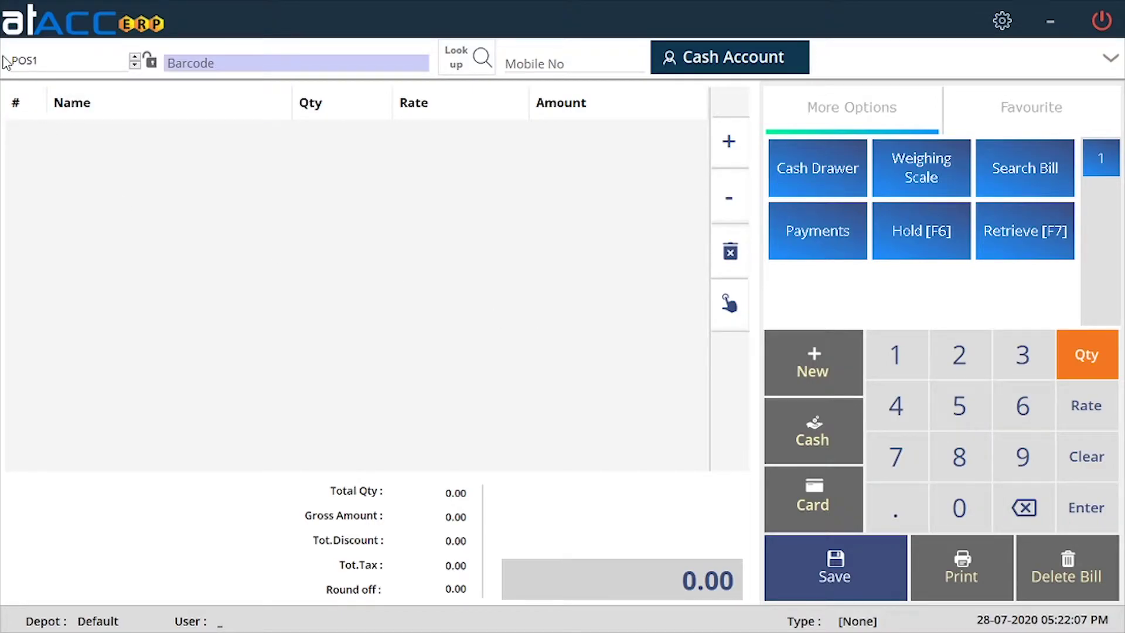
pyautogui.click(52, 62)
pyautogui.doubleClick(61, 64)
pyautogui.click(61, 64)
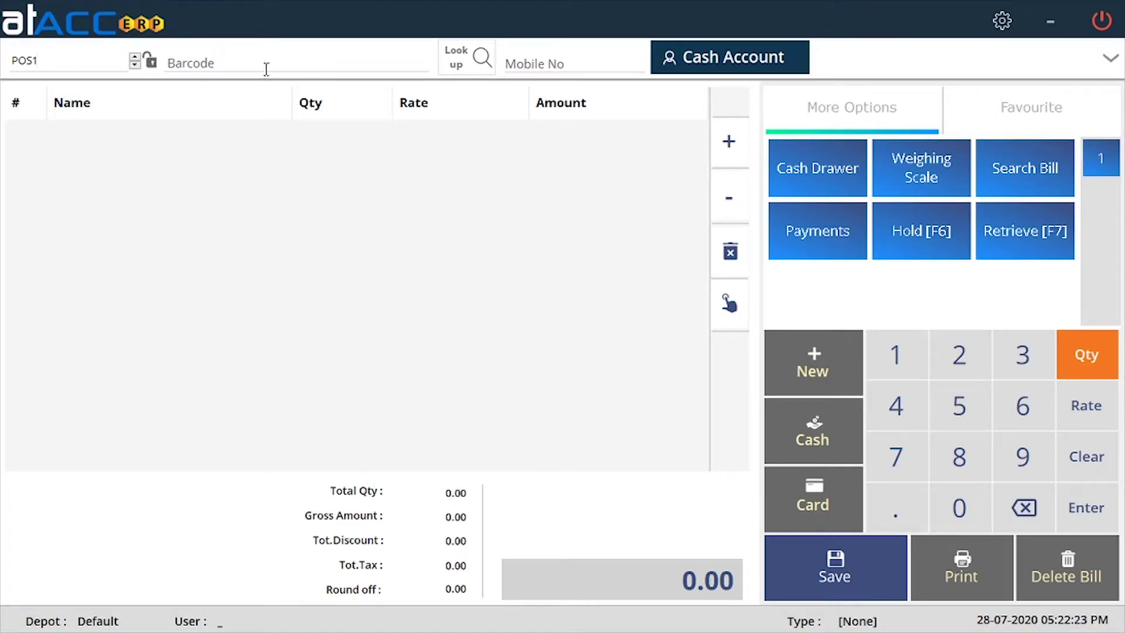
pyautogui.click(251, 59)
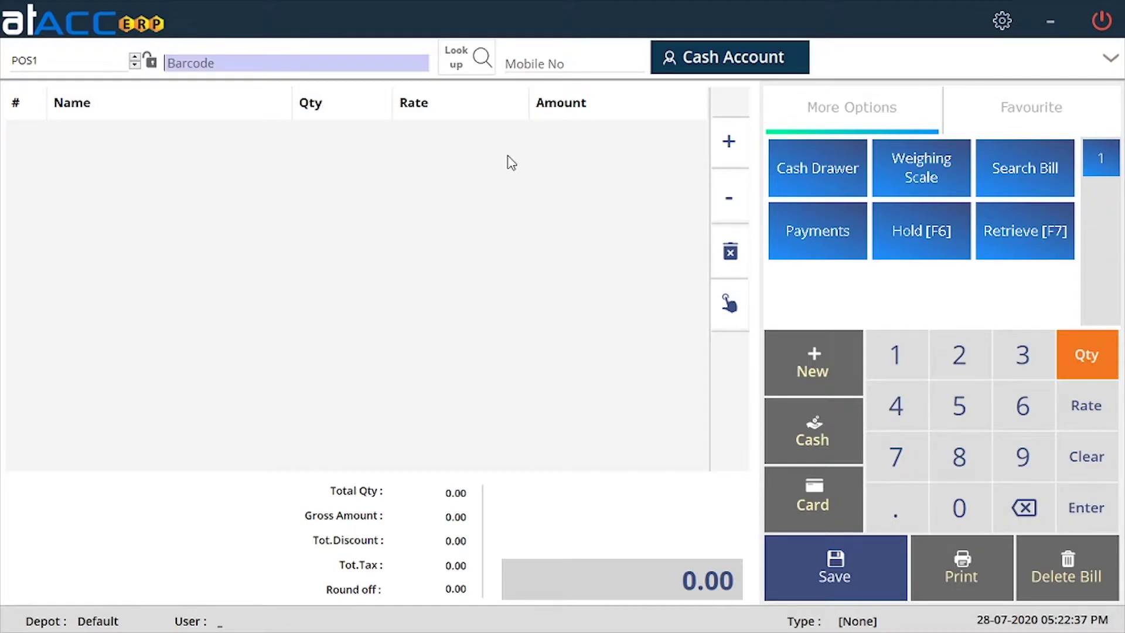
pyautogui.click(478, 63)
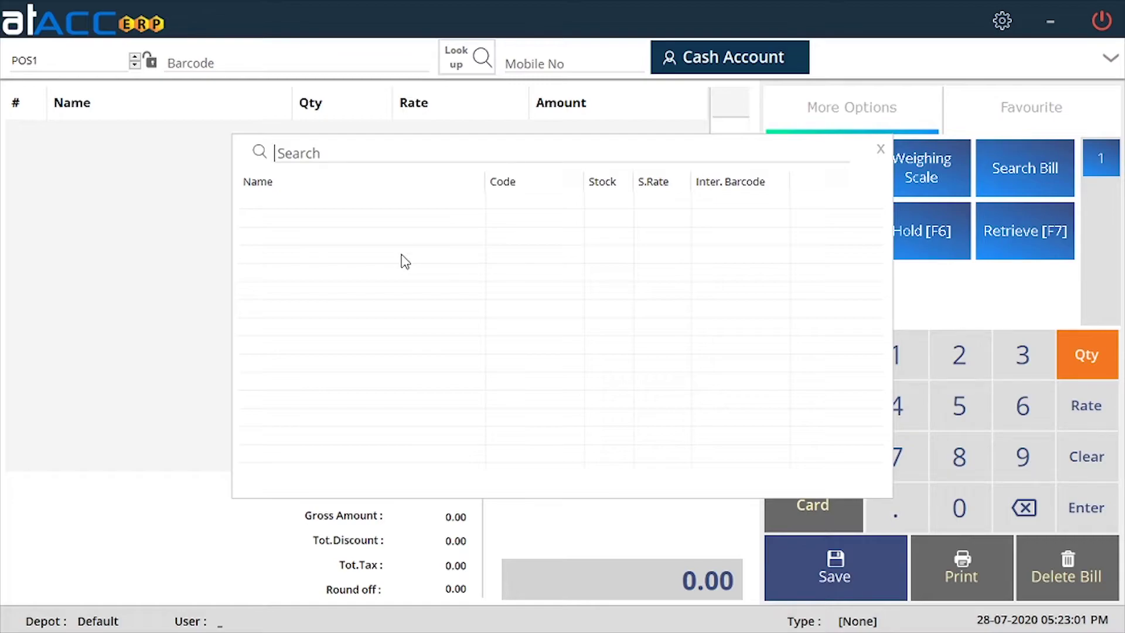
# Step: Close the empty product Search dialog
pyautogui.click(880, 149)
# Step: Leave POS and start a new product, product 1 (PRD1), in the Master group
pyautogui.click(1102, 18)
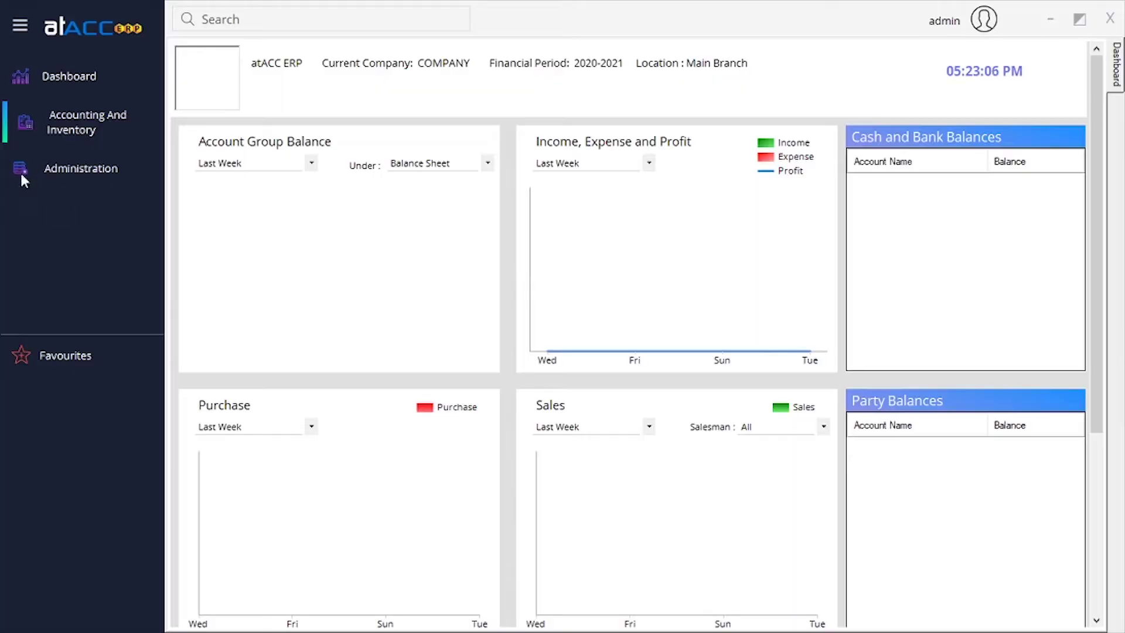
pyautogui.click(88, 117)
pyautogui.moveTo(153, 128)
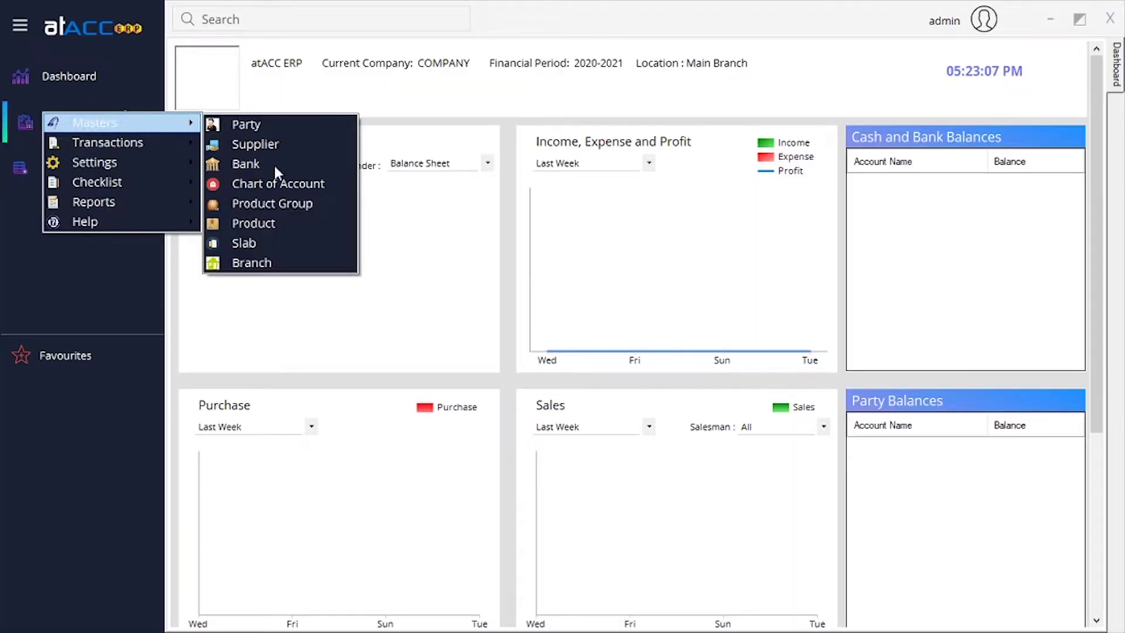
pyautogui.click(275, 225)
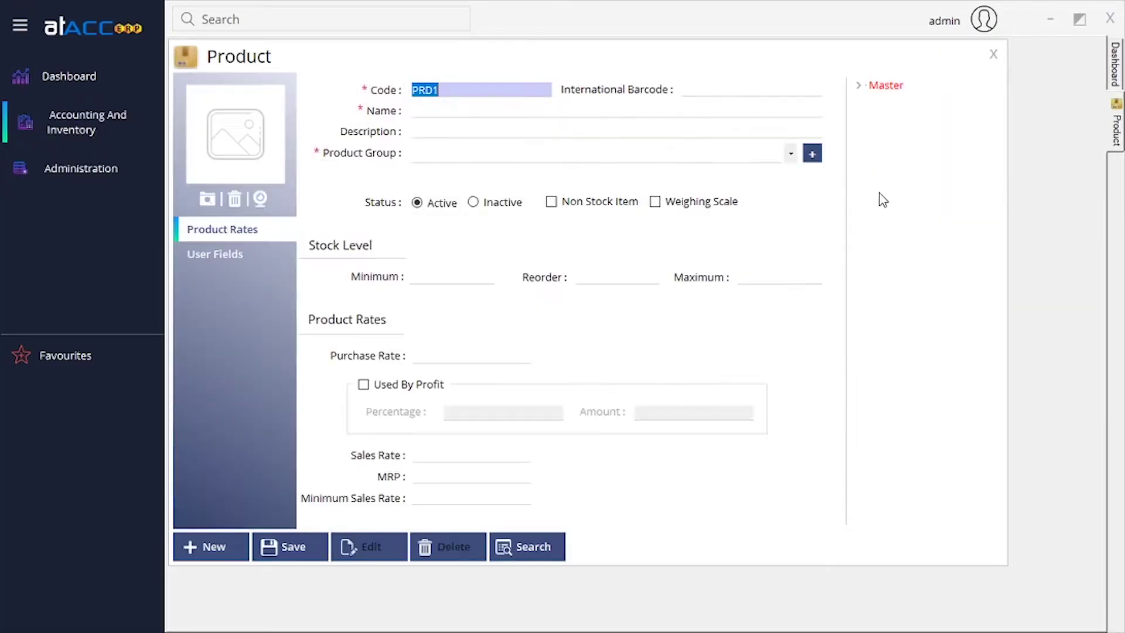
pyautogui.click(471, 110)
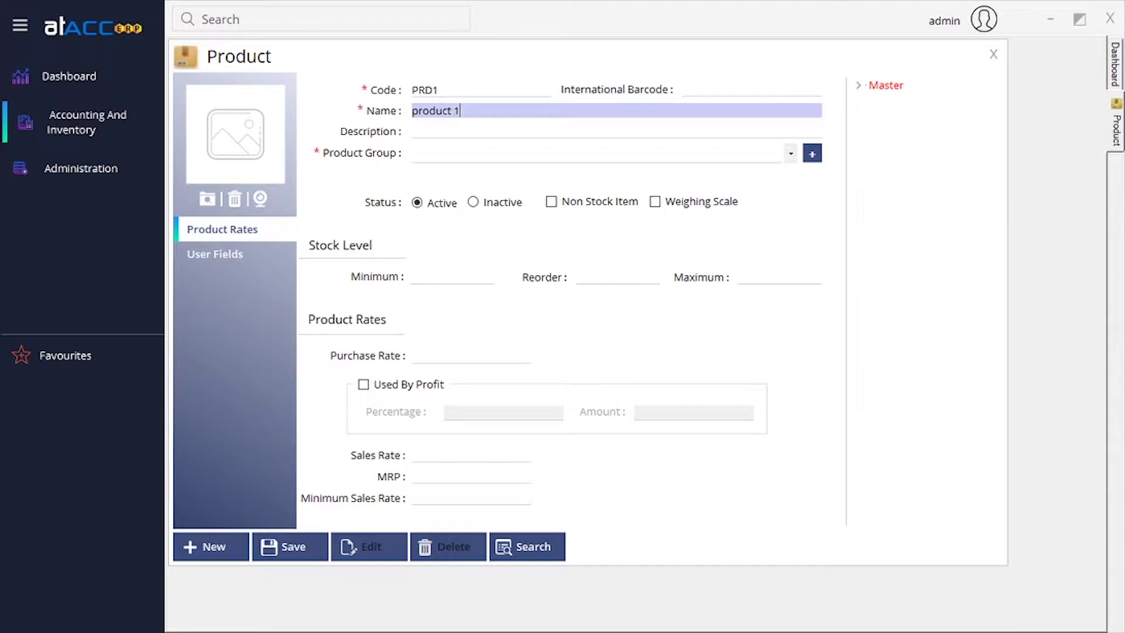
pyautogui.click(518, 154)
pyautogui.click(515, 171)
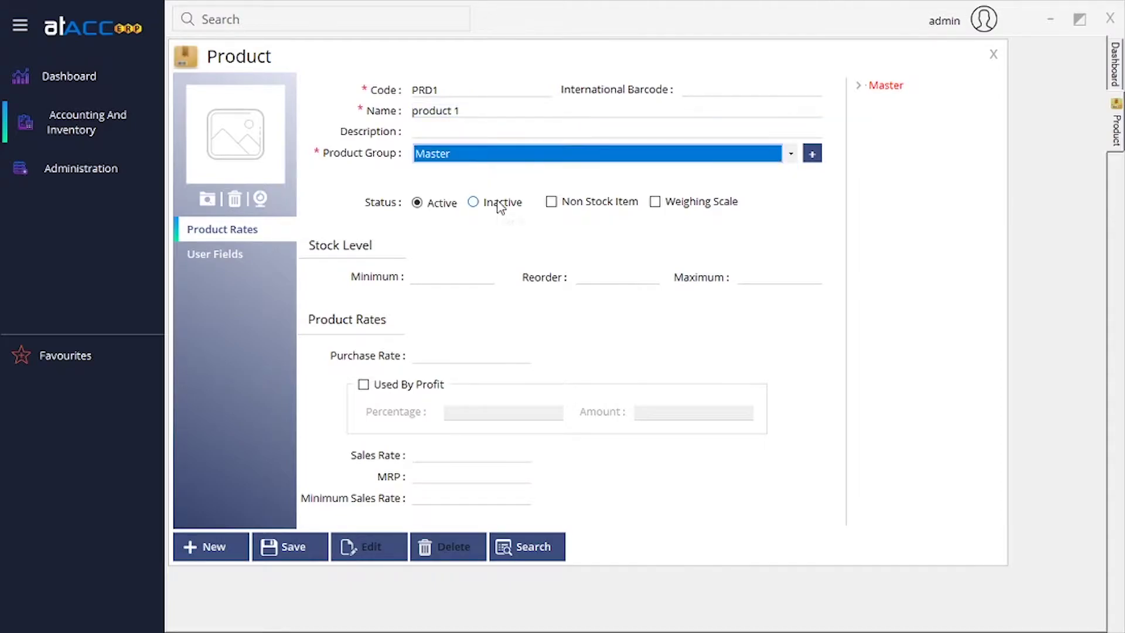
# Step: Give product 1 purchase rate 100 and sales rate 200, then save it
pyautogui.click(458, 358)
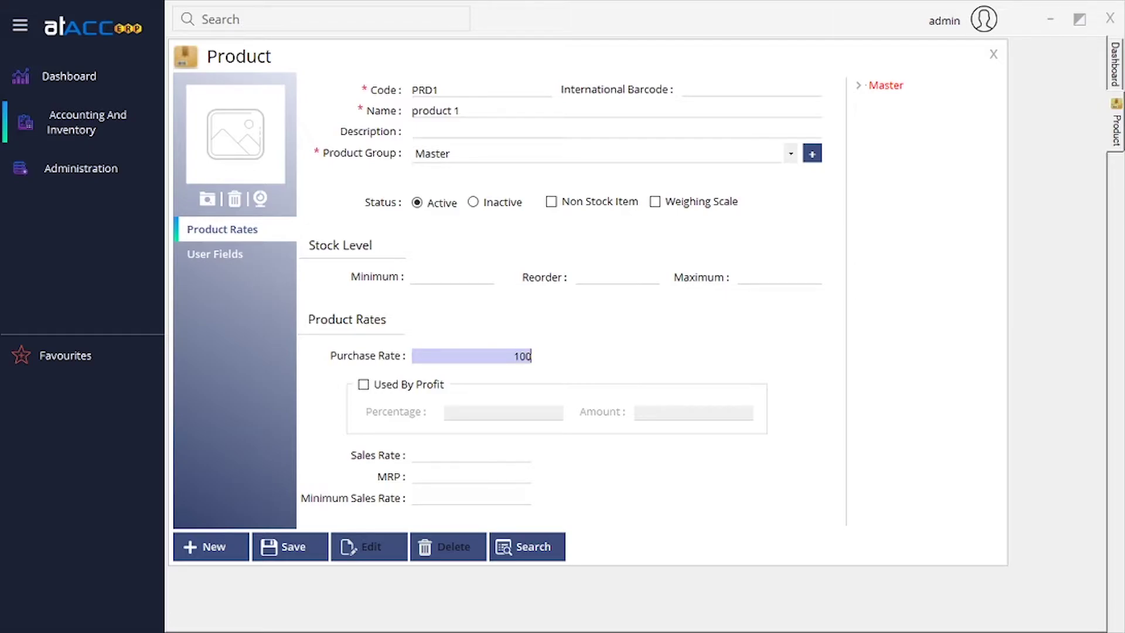
pyautogui.click(472, 454)
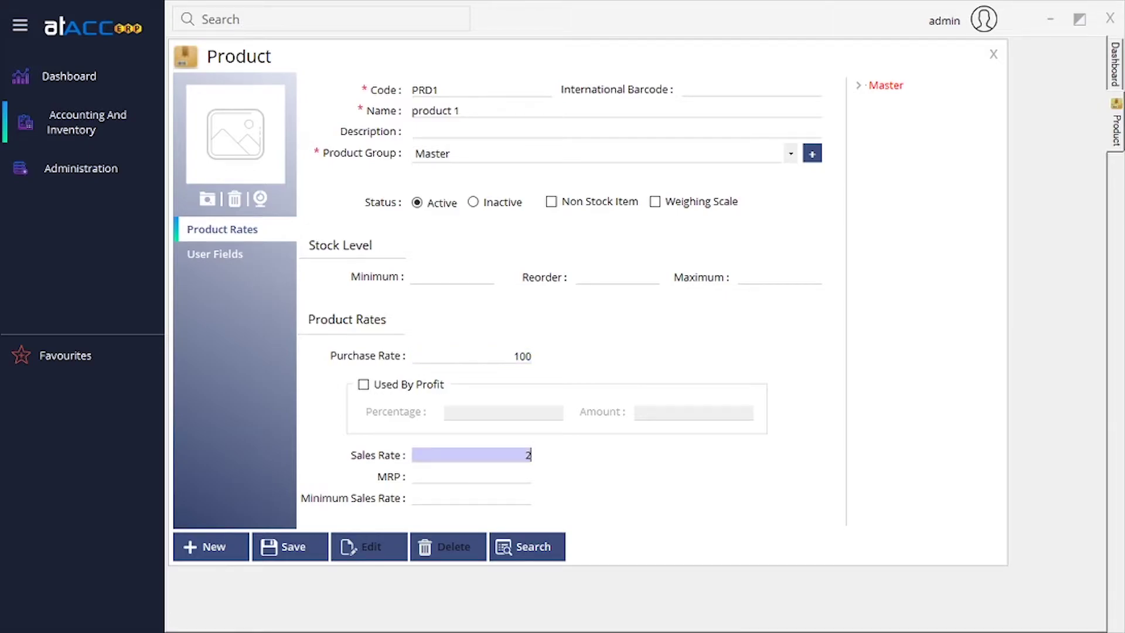
pyautogui.press('Tab')
pyautogui.press('Tab')
pyautogui.press('Tab')
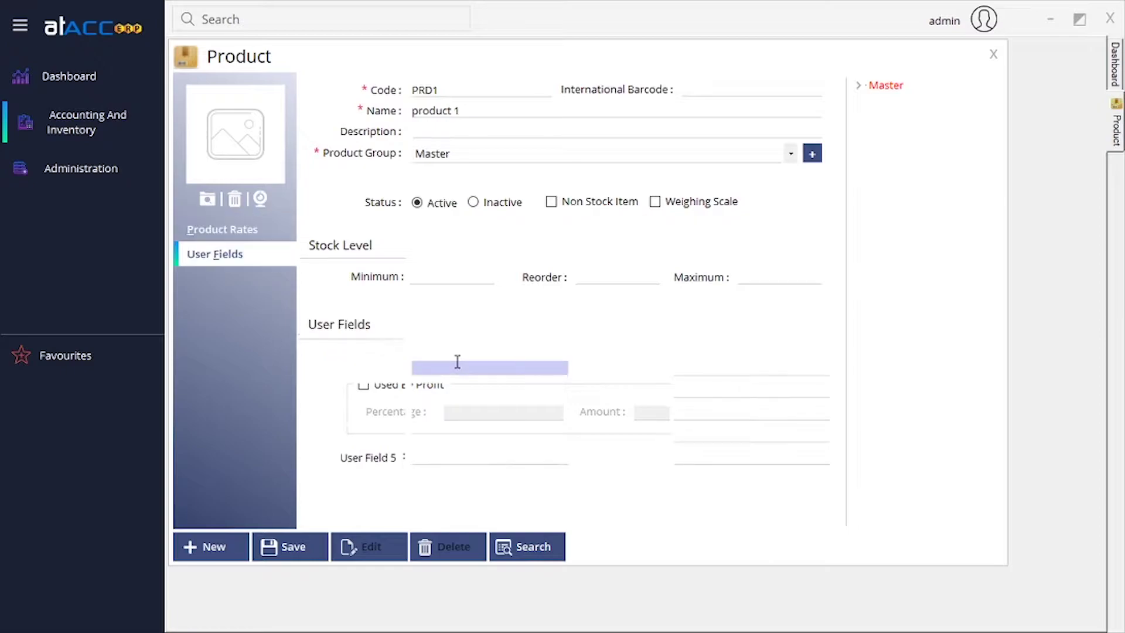
pyautogui.press('Tab')
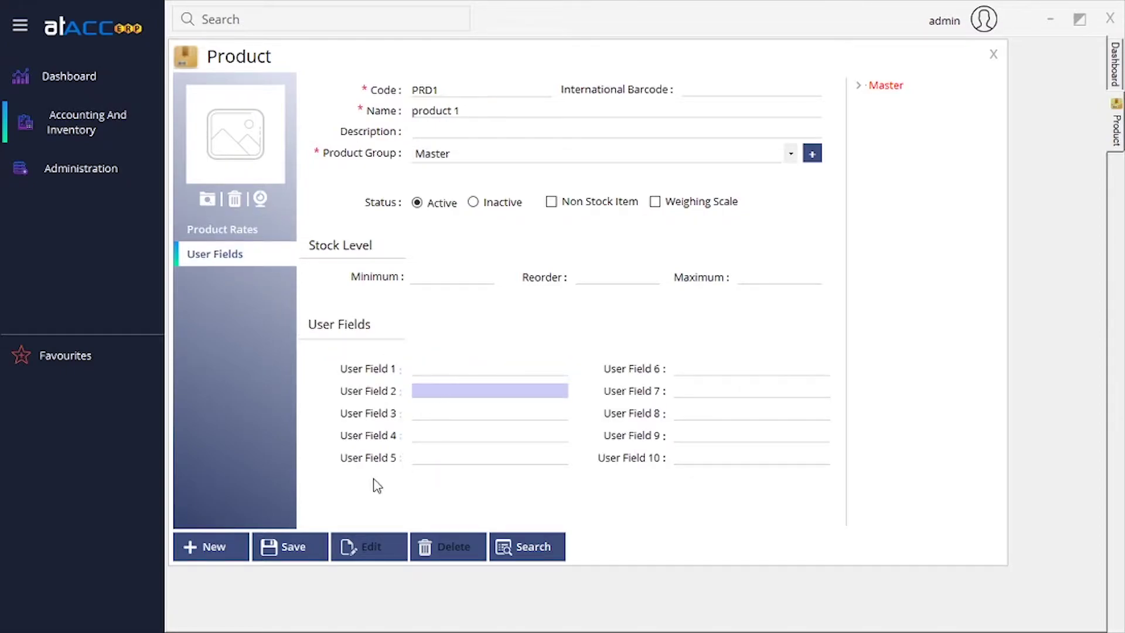
pyautogui.click(275, 557)
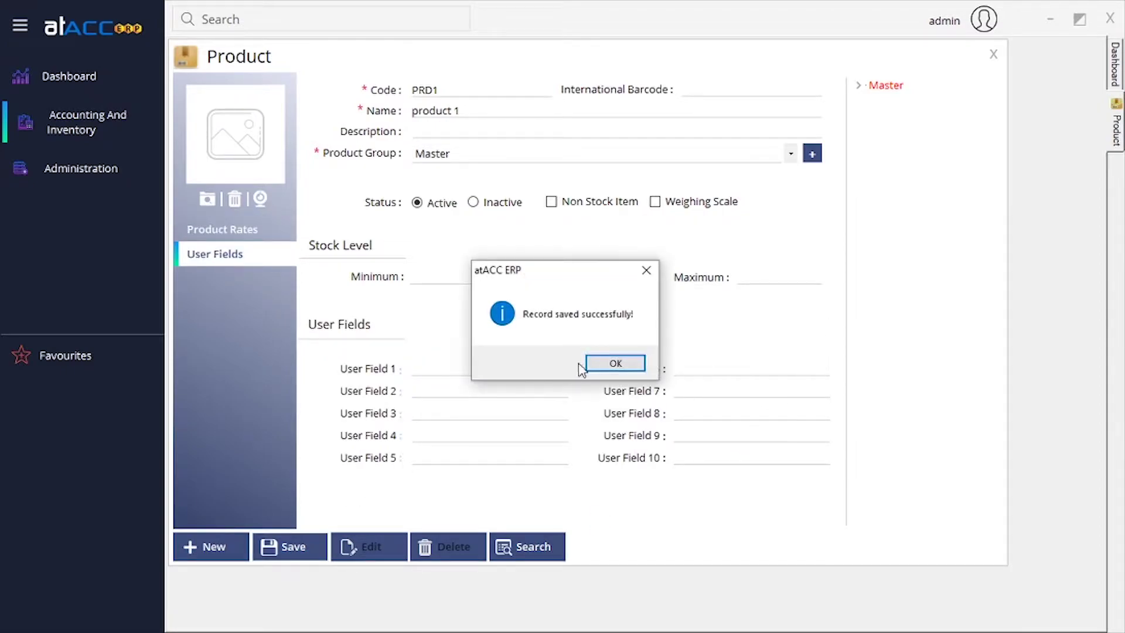
pyautogui.click(612, 363)
pyautogui.click(992, 55)
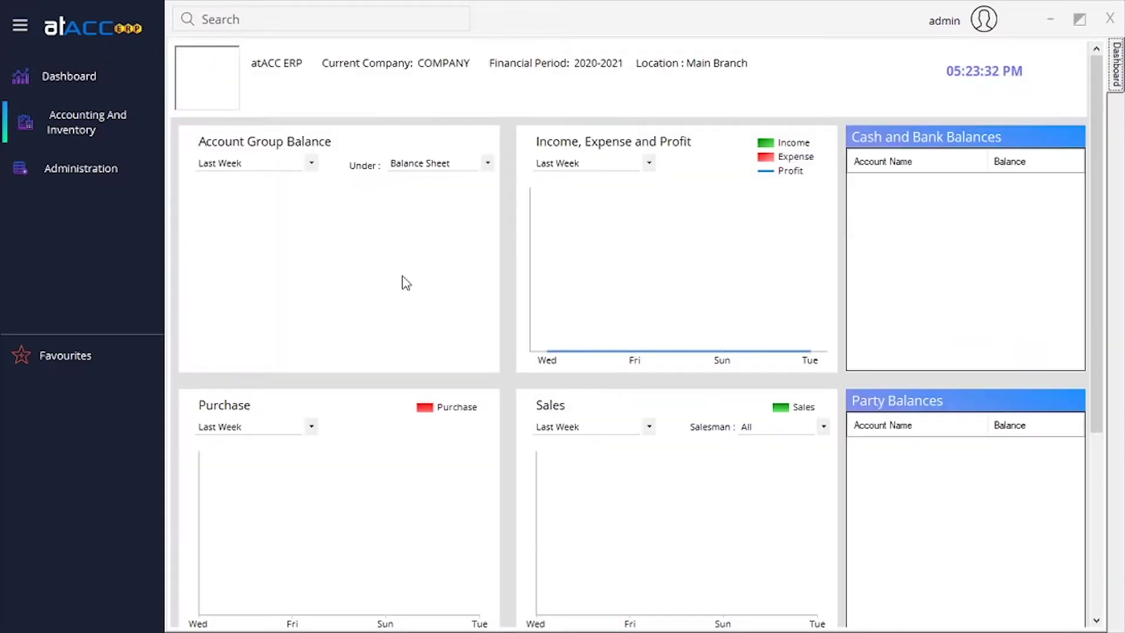
pyautogui.click(130, 128)
# Step: Reopen POS billing and view the lookup listing product 1 (PRD1) at 200.00
pyautogui.moveTo(172, 157)
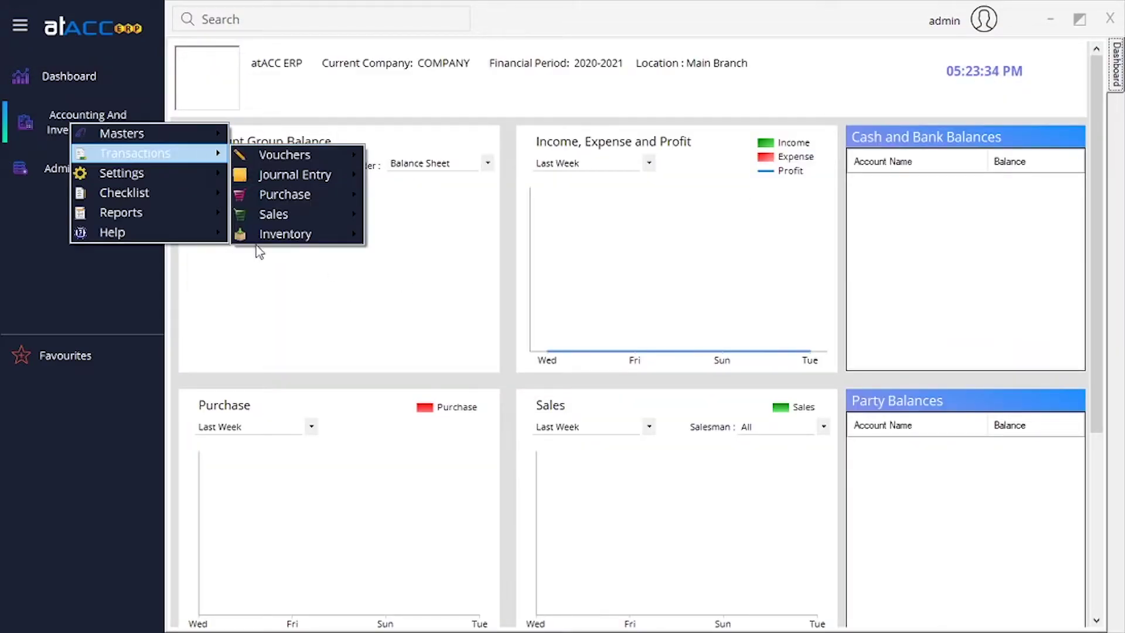
pyautogui.moveTo(308, 214)
pyautogui.click(419, 257)
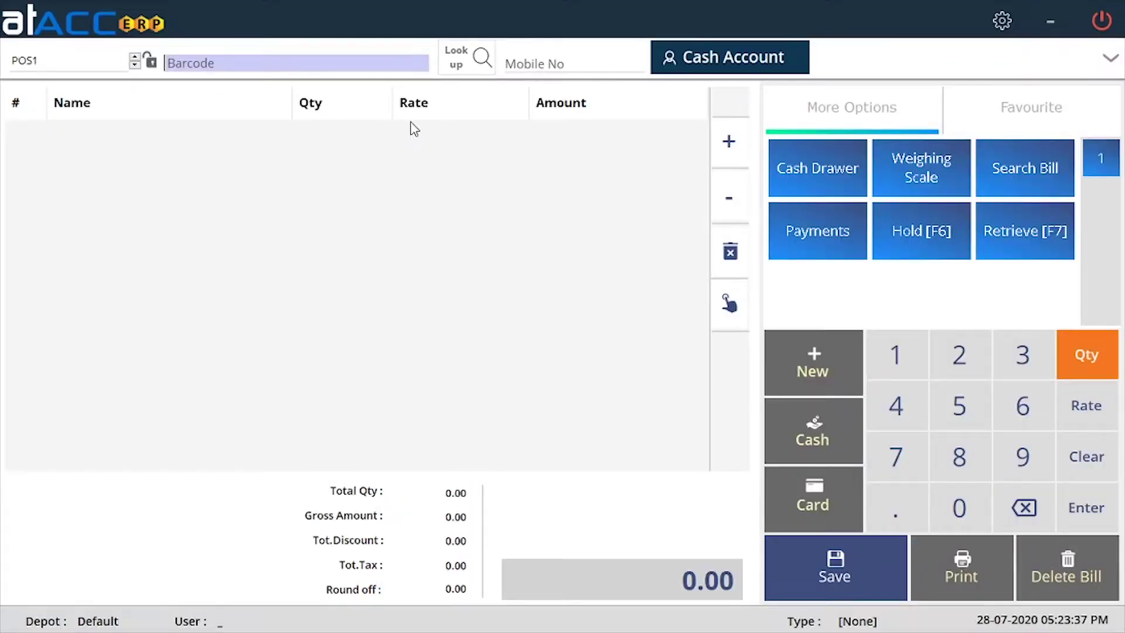
pyautogui.click(481, 59)
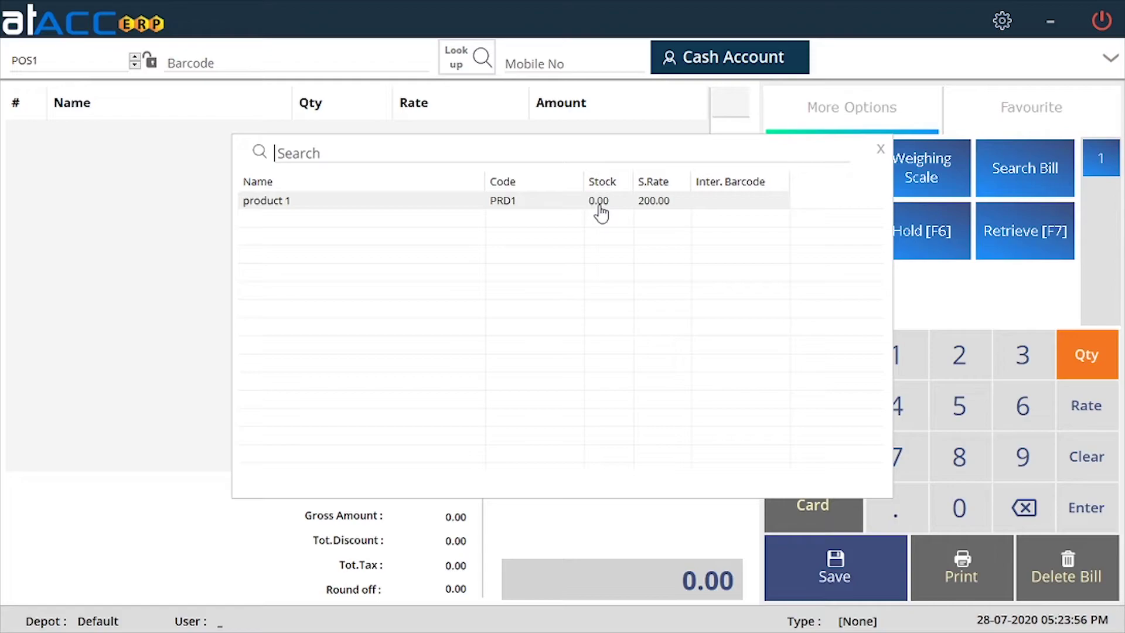
pyautogui.click(880, 150)
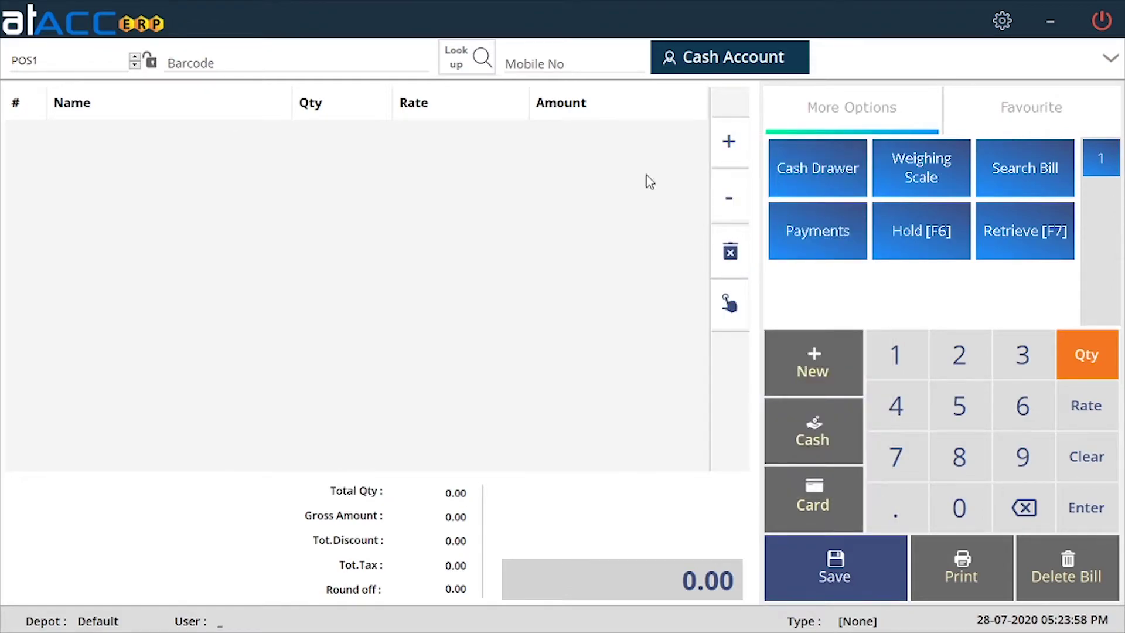
pyautogui.click(573, 66)
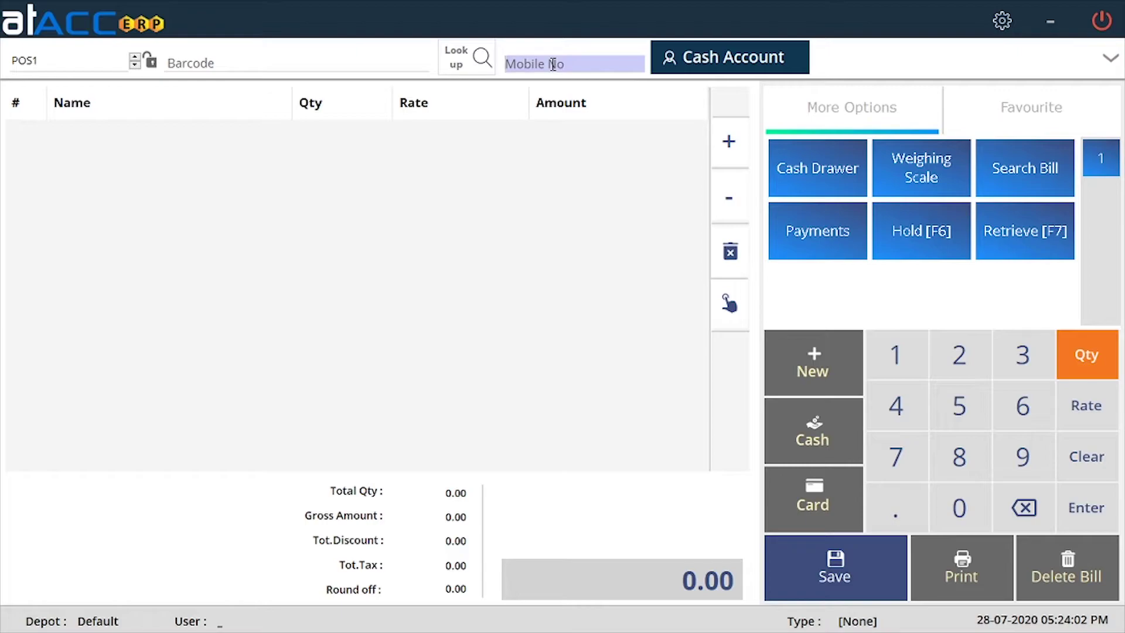
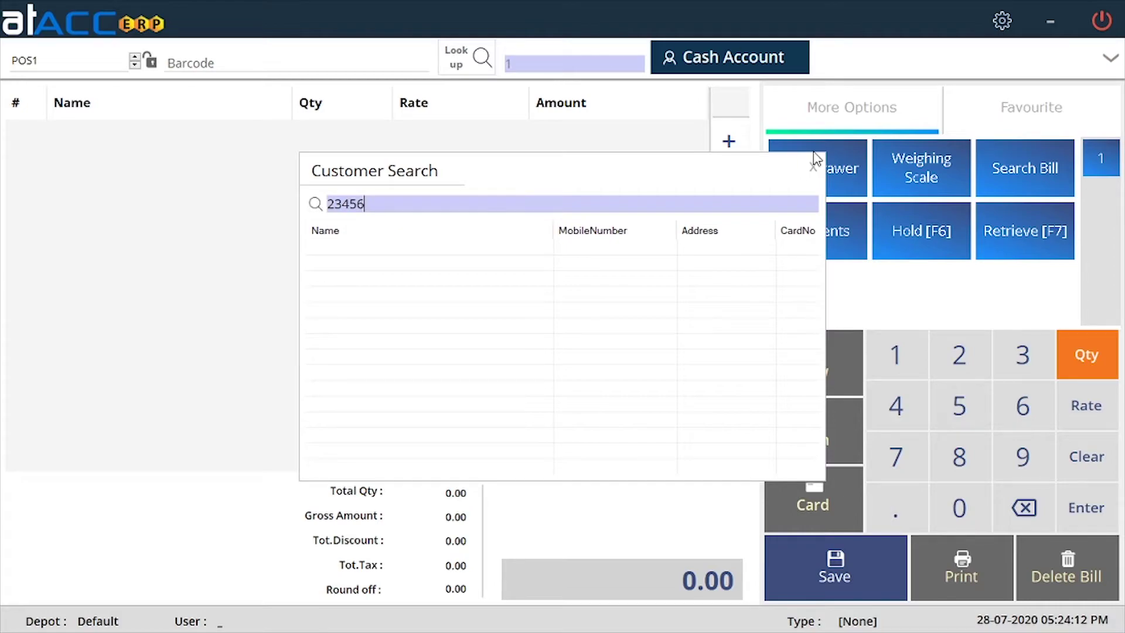
pyautogui.click(813, 167)
pyautogui.press('BackSpace')
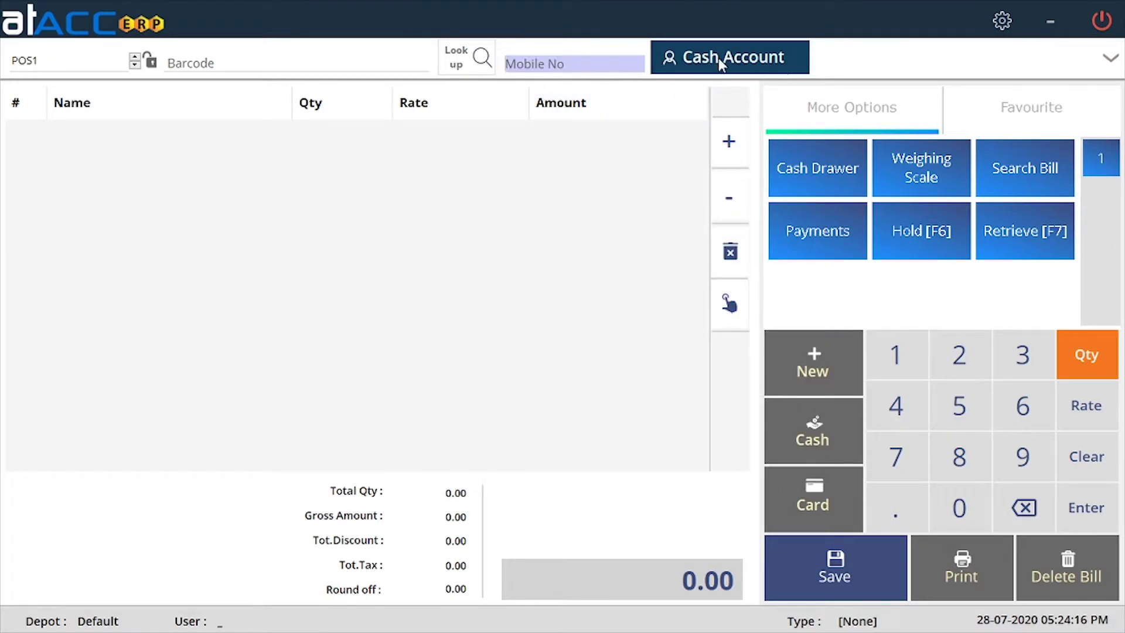
pyautogui.click(747, 71)
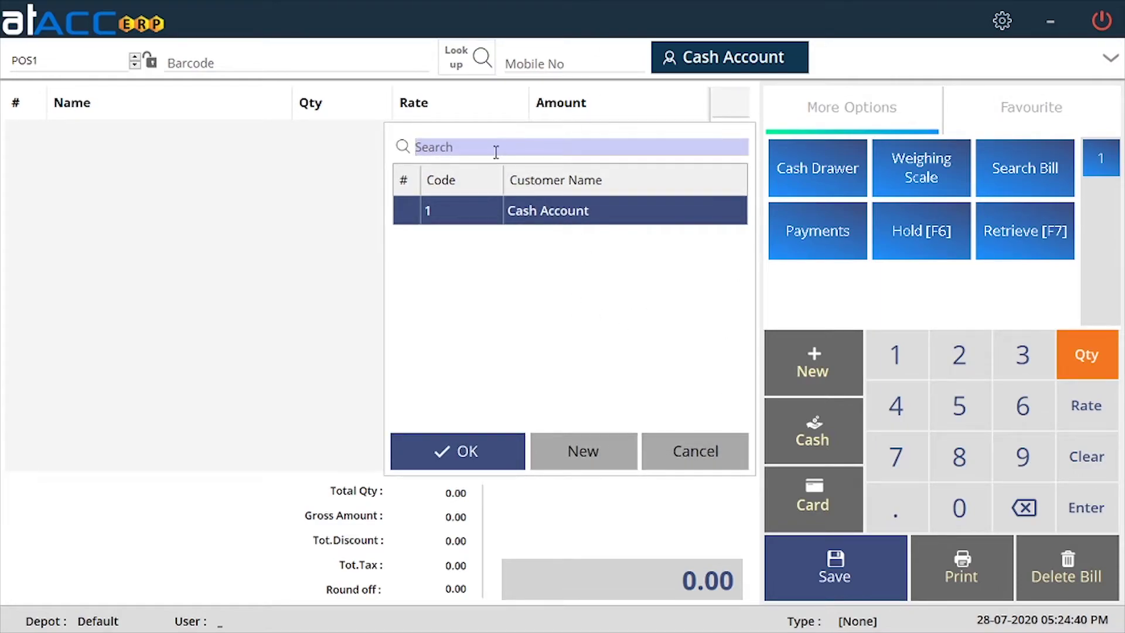
pyautogui.click(686, 451)
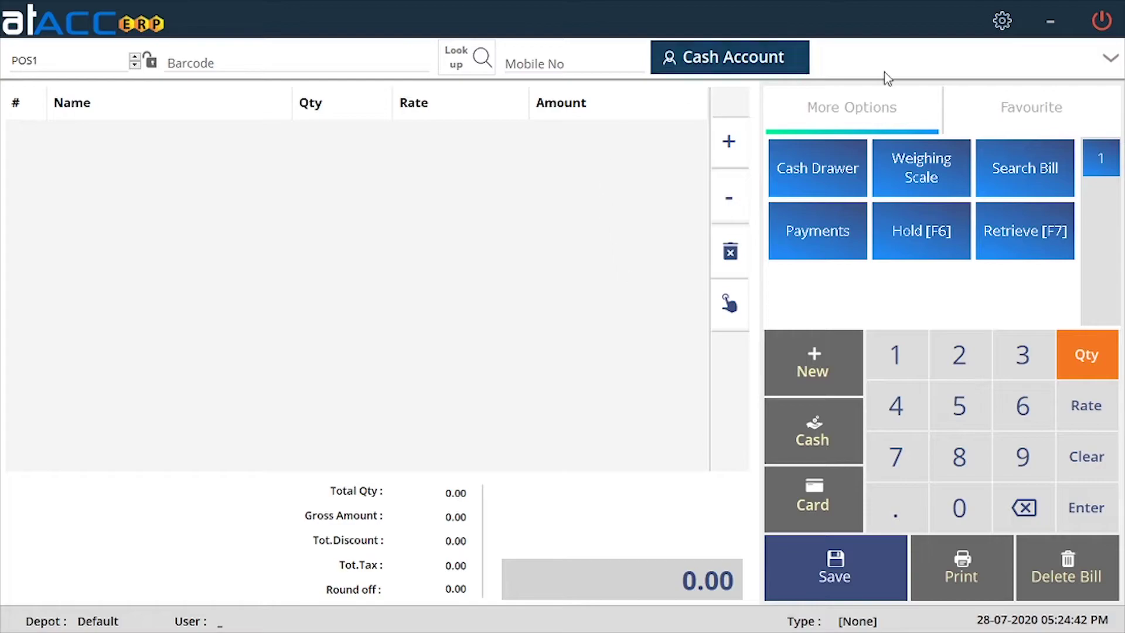
# Step: Add product 1 from the lookup and confirm quantity 1 at sales rate 200.00
pyautogui.click(468, 57)
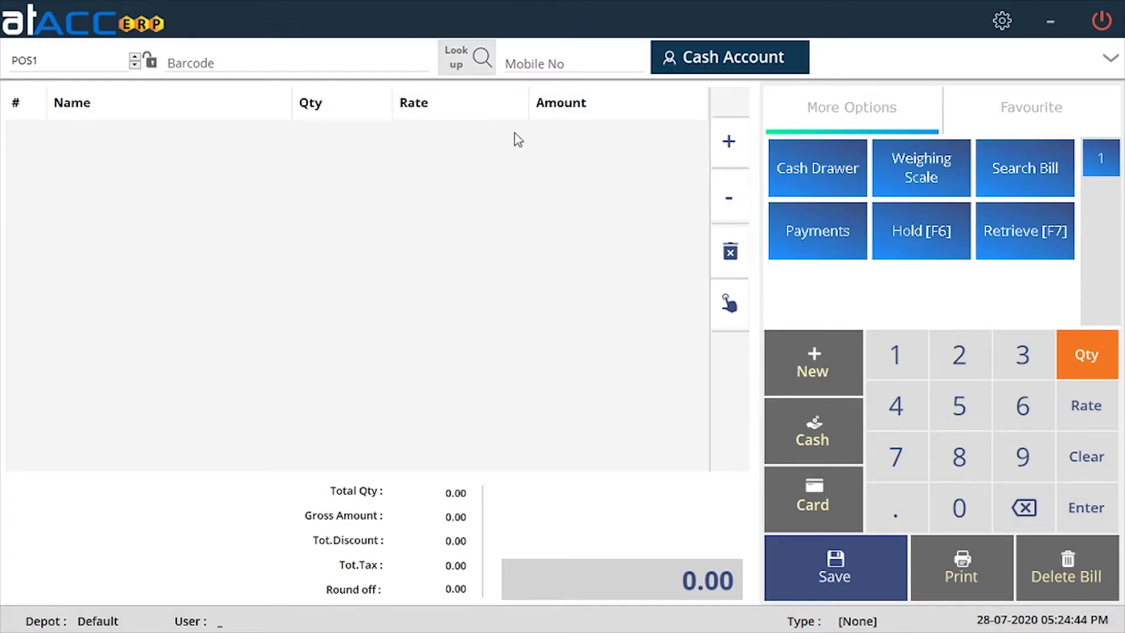
pyautogui.doubleClick(283, 213)
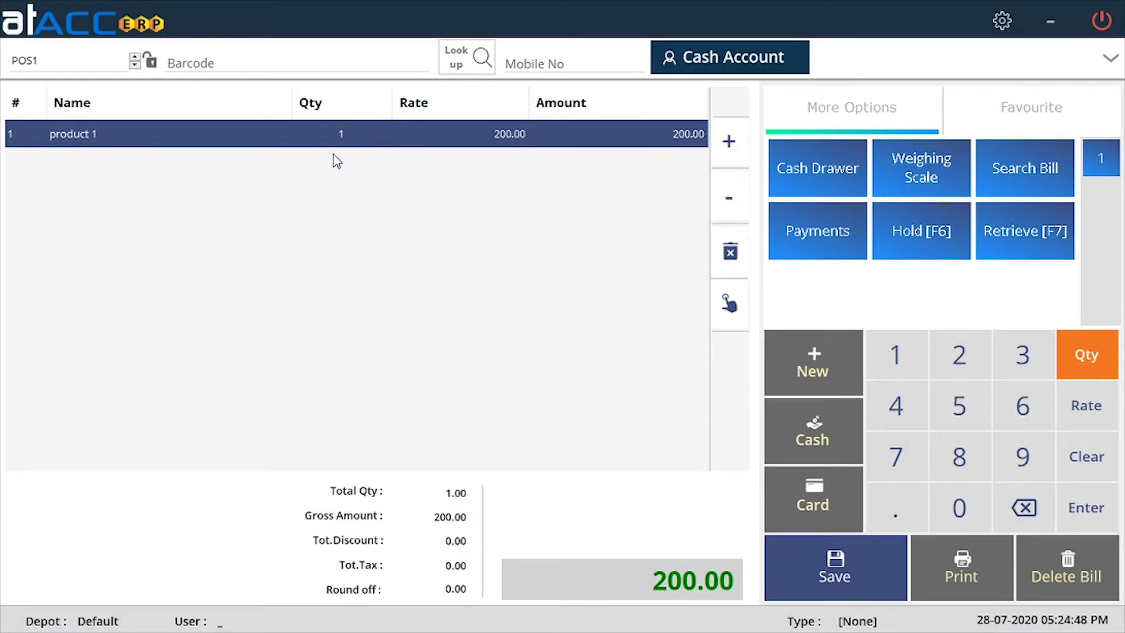
pyautogui.doubleClick(364, 145)
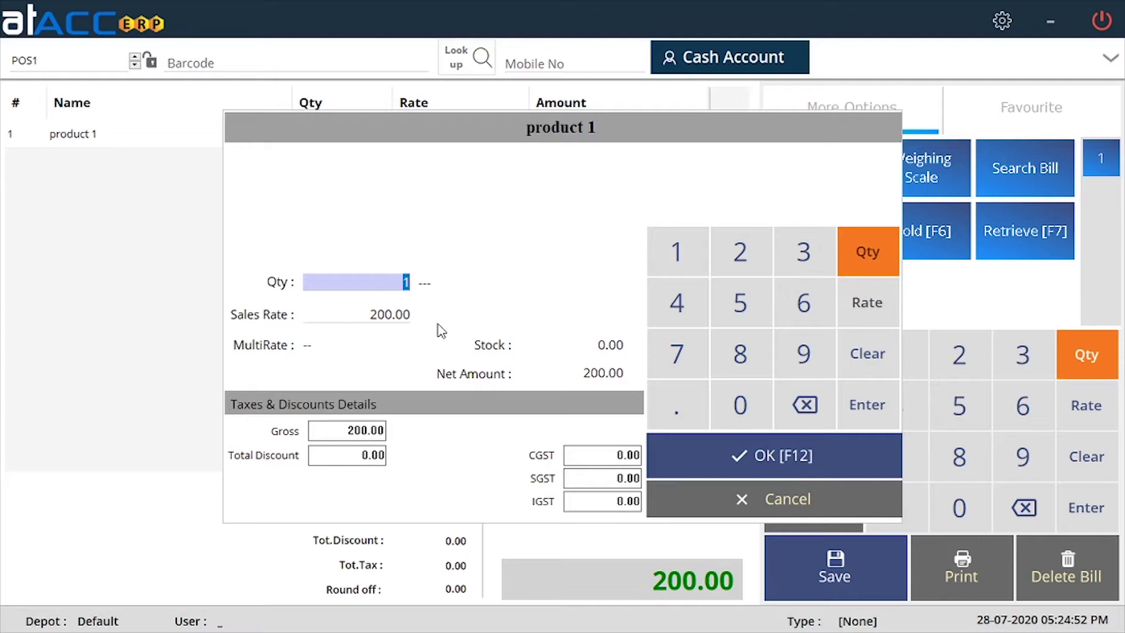
pyautogui.click(375, 320)
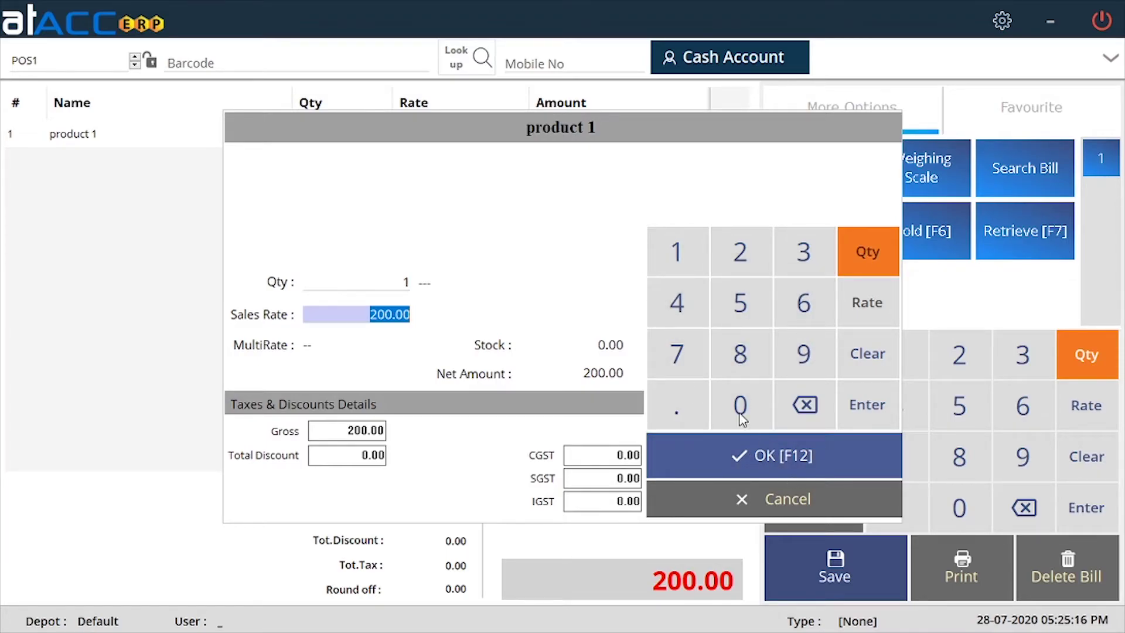
pyautogui.click(747, 456)
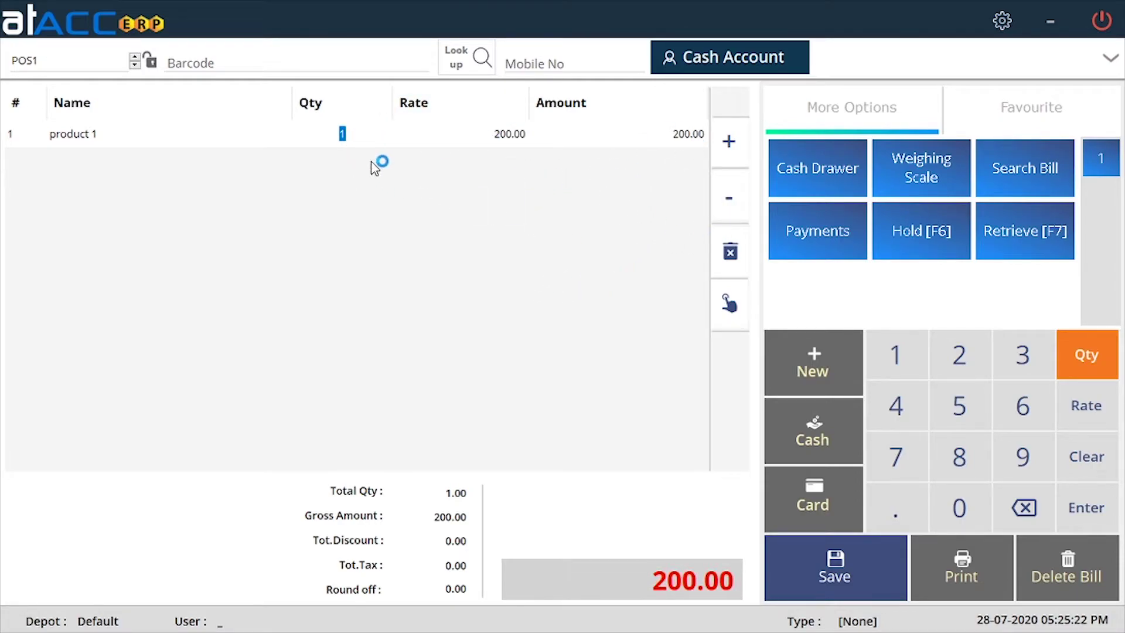
# Step: Change product 1's quantity to 2 and back to 1, delete its line, then re-add product 1 from Search
pyautogui.click(733, 149)
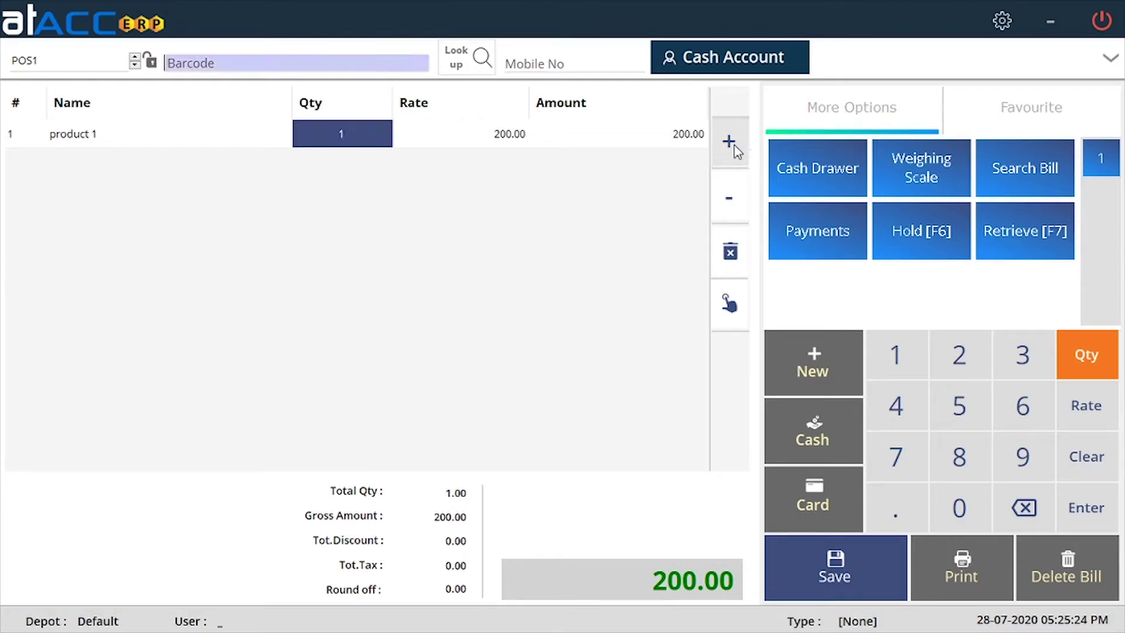
pyautogui.click(737, 202)
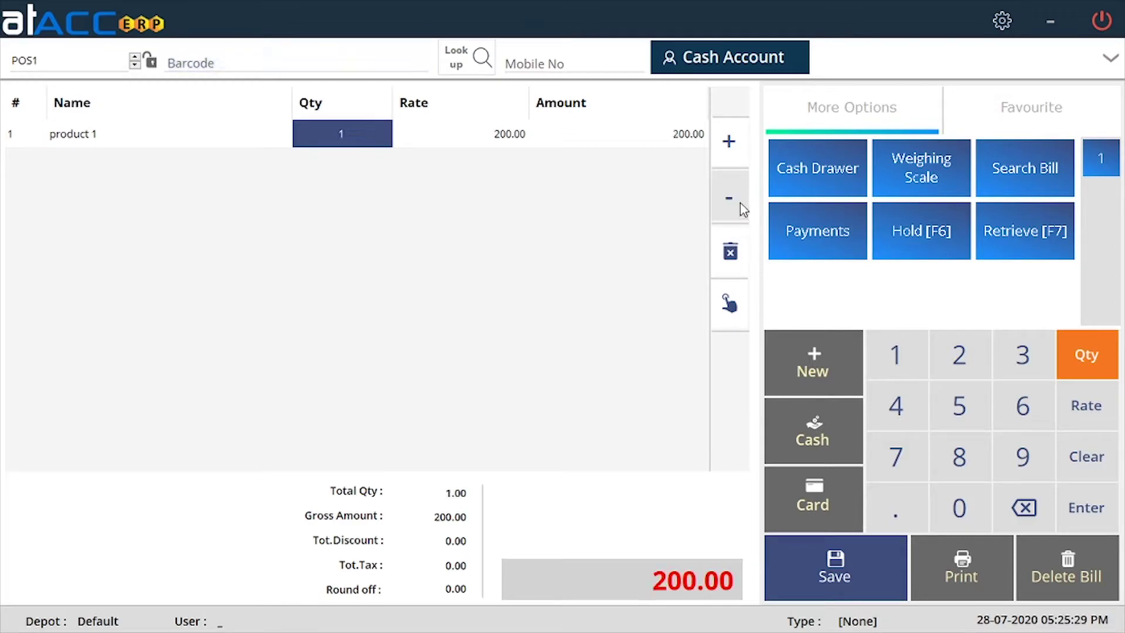
pyautogui.click(729, 253)
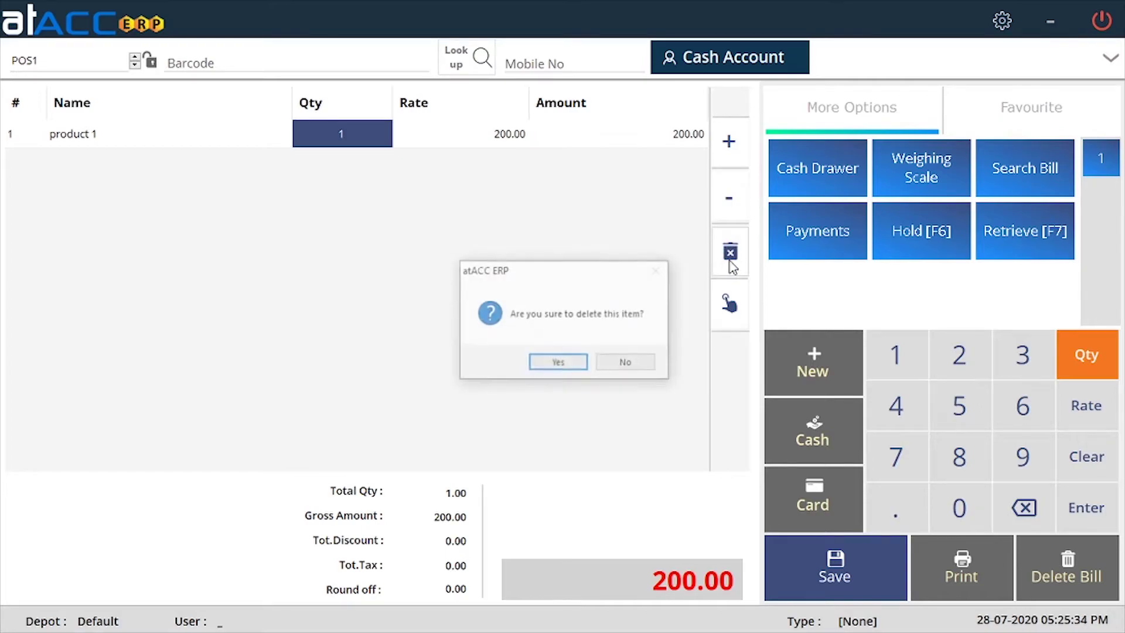
pyautogui.click(544, 359)
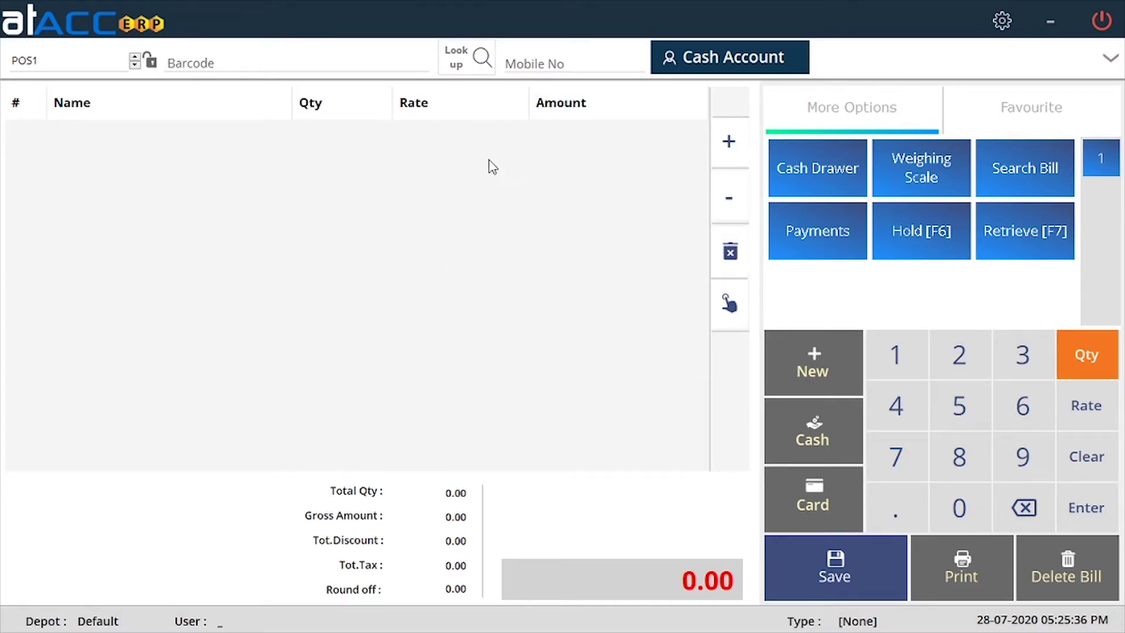
pyautogui.click(463, 63)
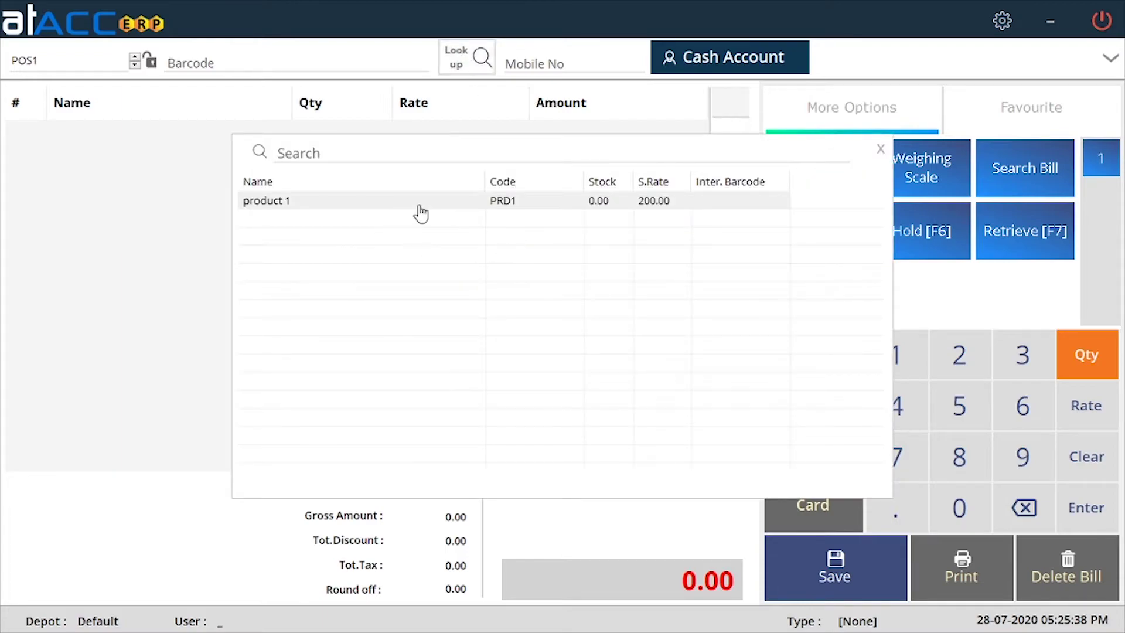
pyautogui.doubleClick(415, 205)
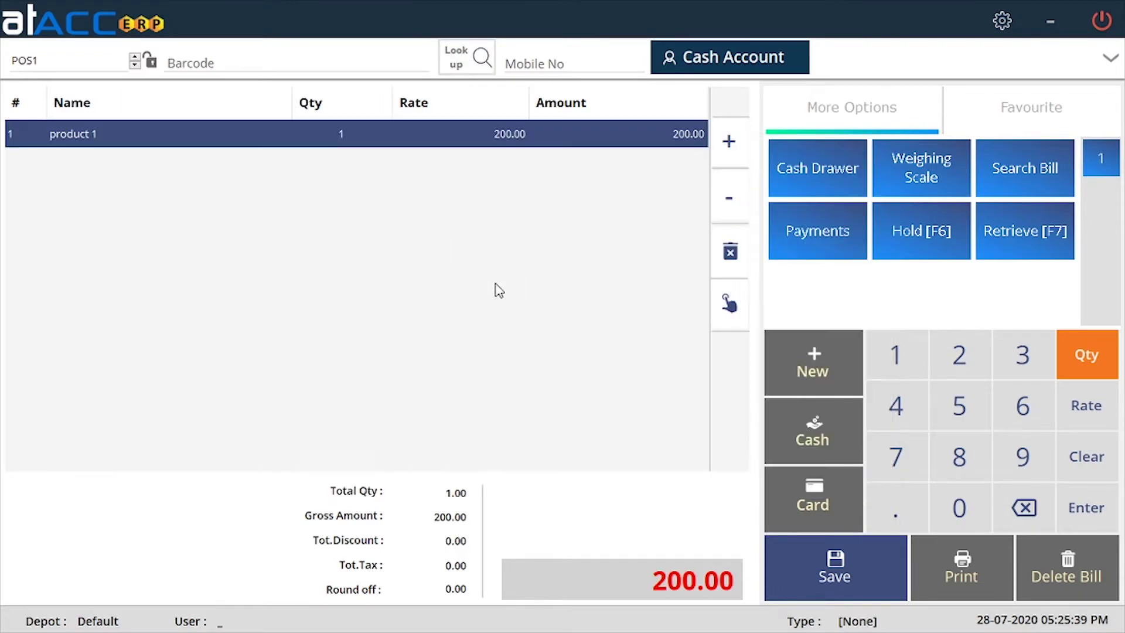
# Step: Add four more product 1 lines from the Master product group, bringing the bill to 1,000.00
pyautogui.click(729, 304)
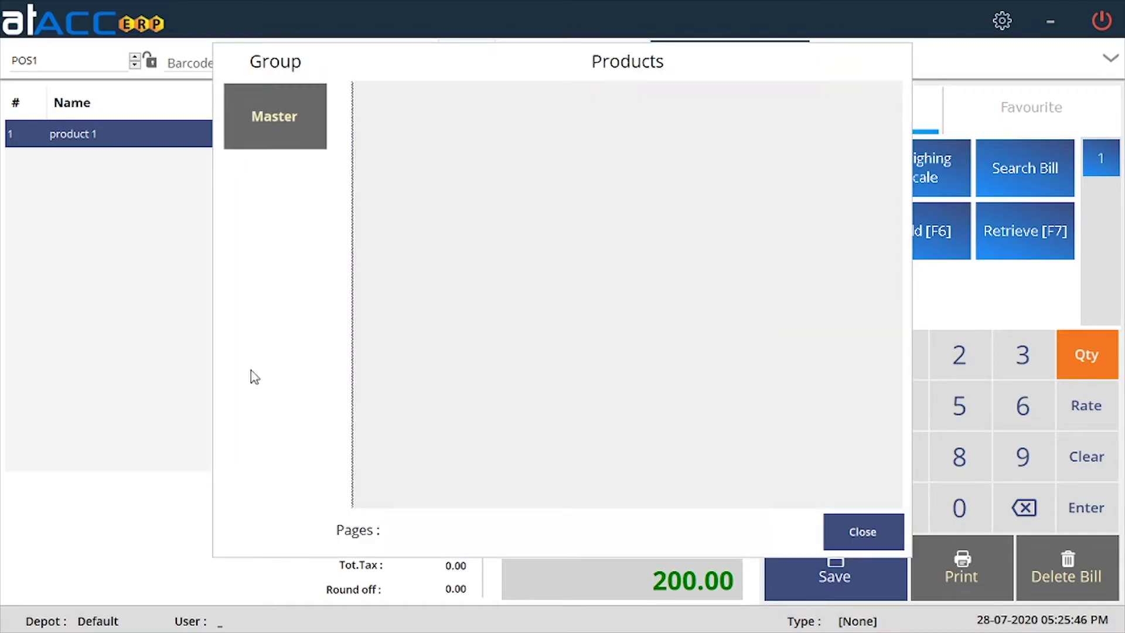
pyautogui.click(287, 125)
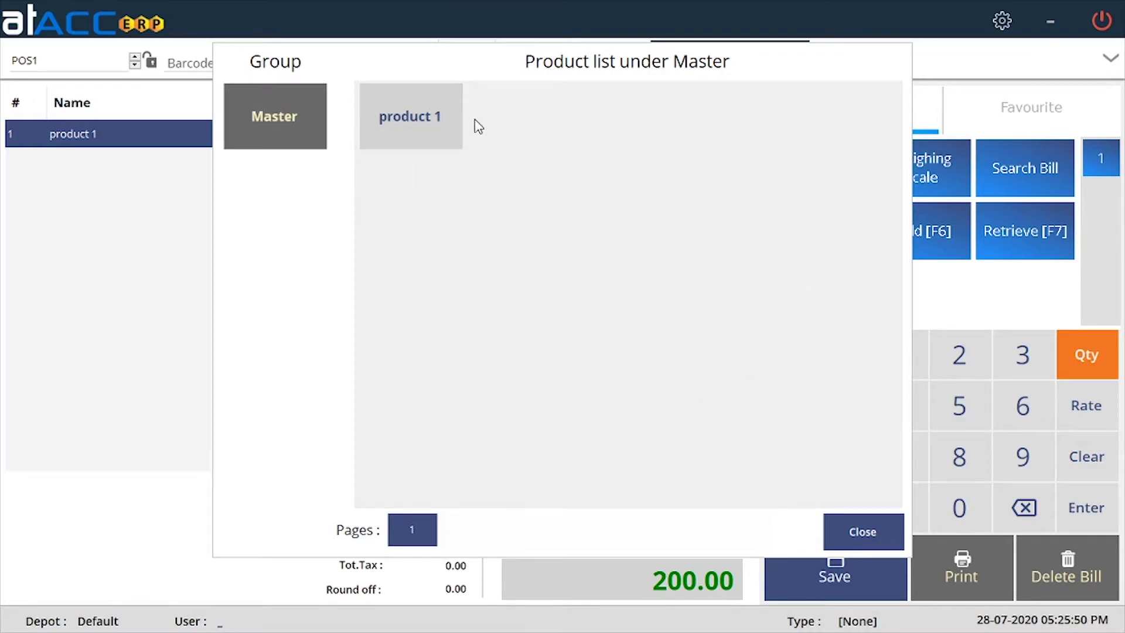
pyautogui.click(427, 150)
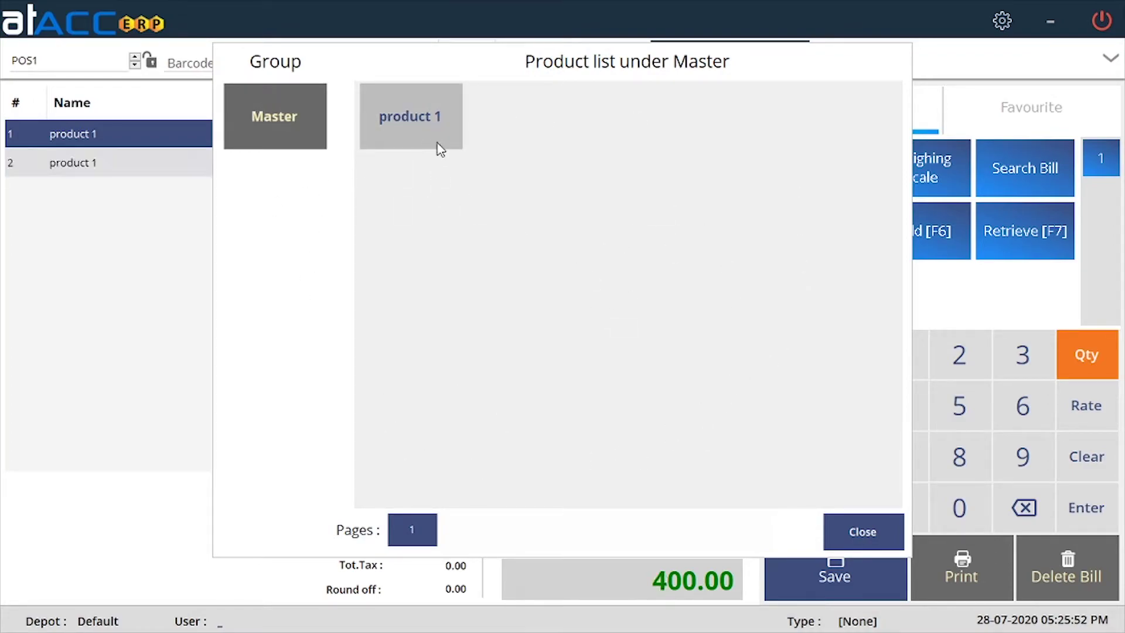
pyautogui.click(379, 123)
pyautogui.click(378, 123)
pyautogui.click(378, 123)
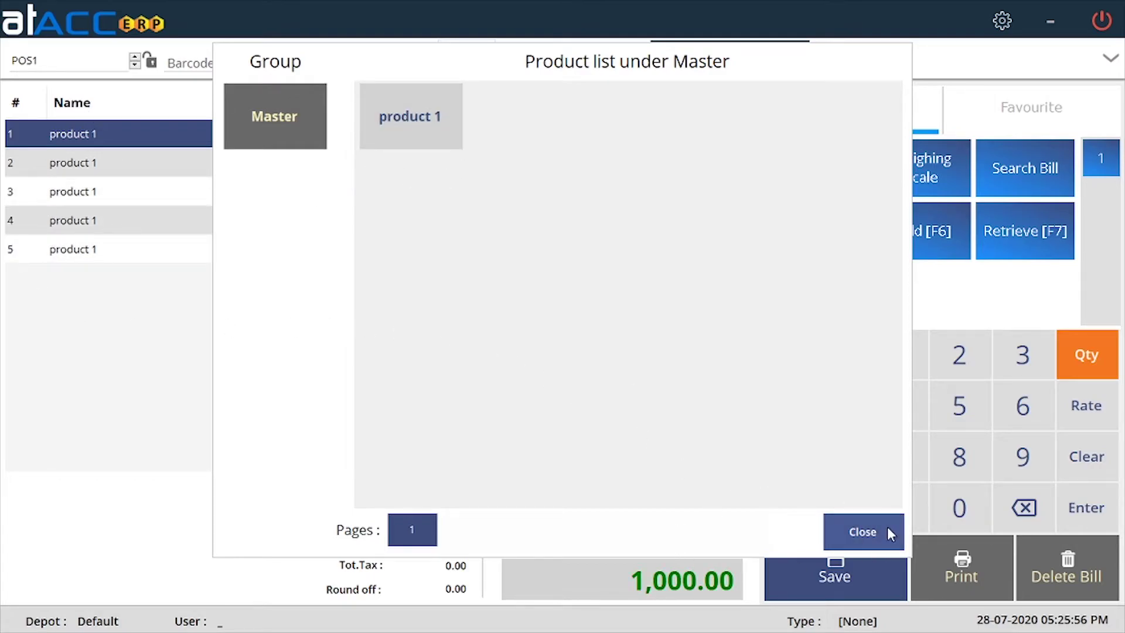
pyautogui.click(885, 530)
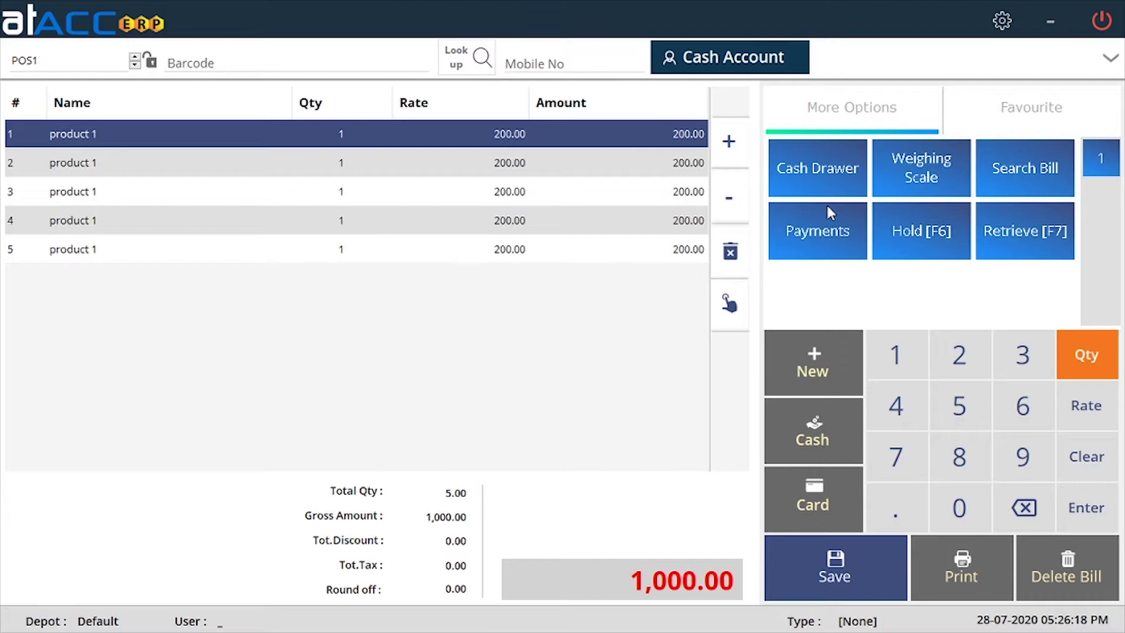
# Step: Try the Cash Drawer and cancel it, then request Weighing Scale access with admin credentials
pyautogui.click(825, 149)
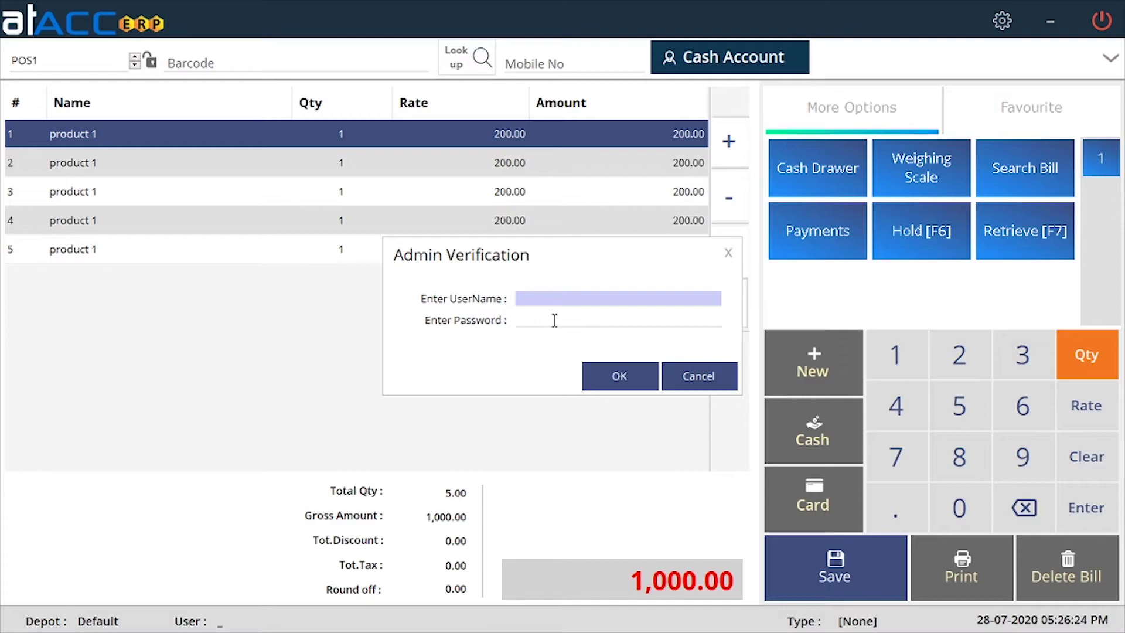
pyautogui.click(693, 375)
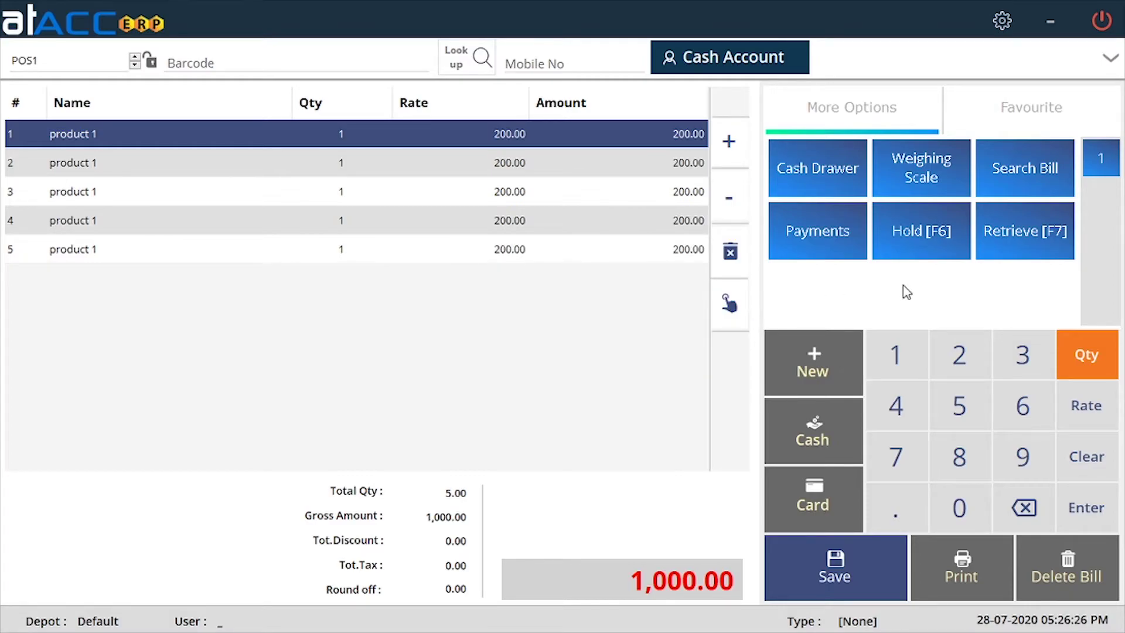
pyautogui.click(927, 169)
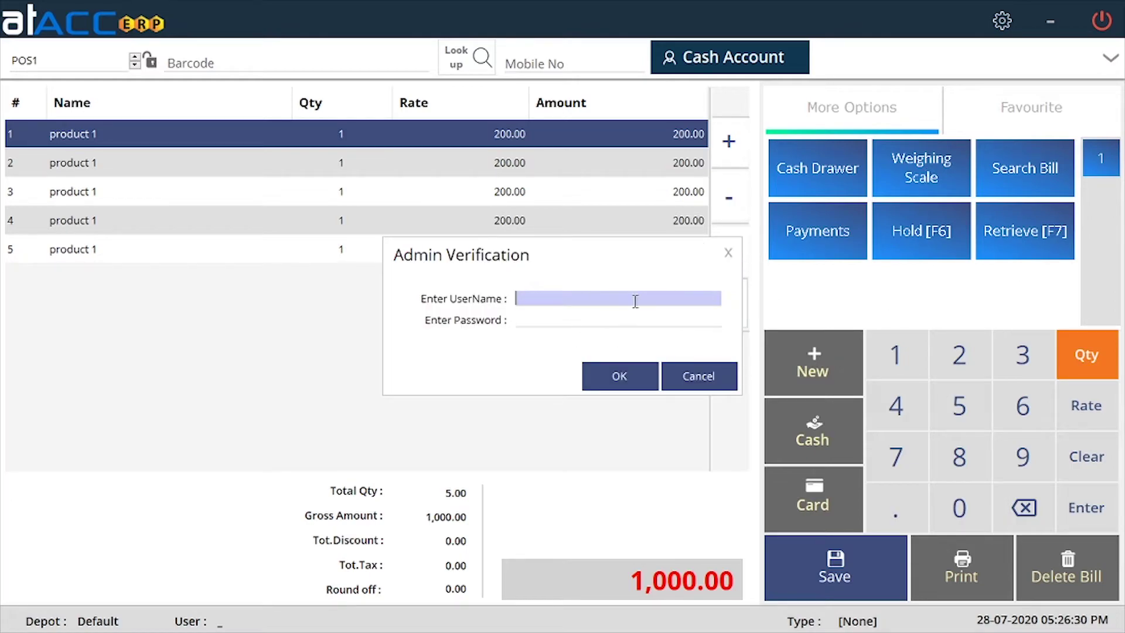
pyautogui.write('admin')
pyautogui.press('Tab')
pyautogui.press('Return')
# Step: Re-enter the admin user name and password after the failure to open Weigh Scale Settings
pyautogui.press('Return')
pyautogui.press('Tab')
pyautogui.press('Return')
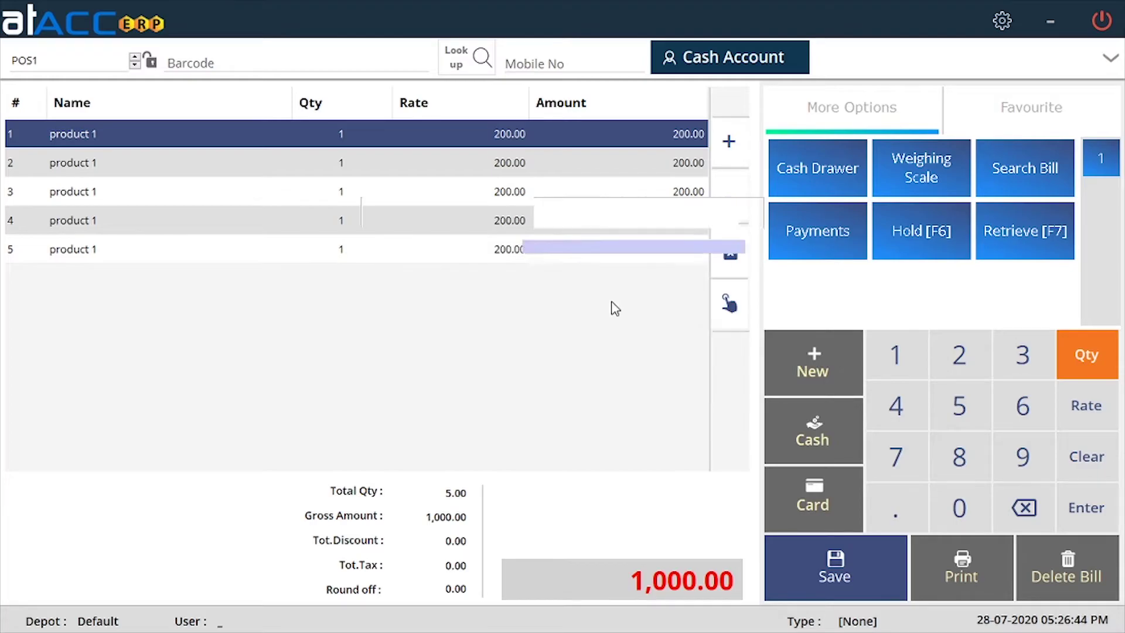
pyautogui.click(729, 248)
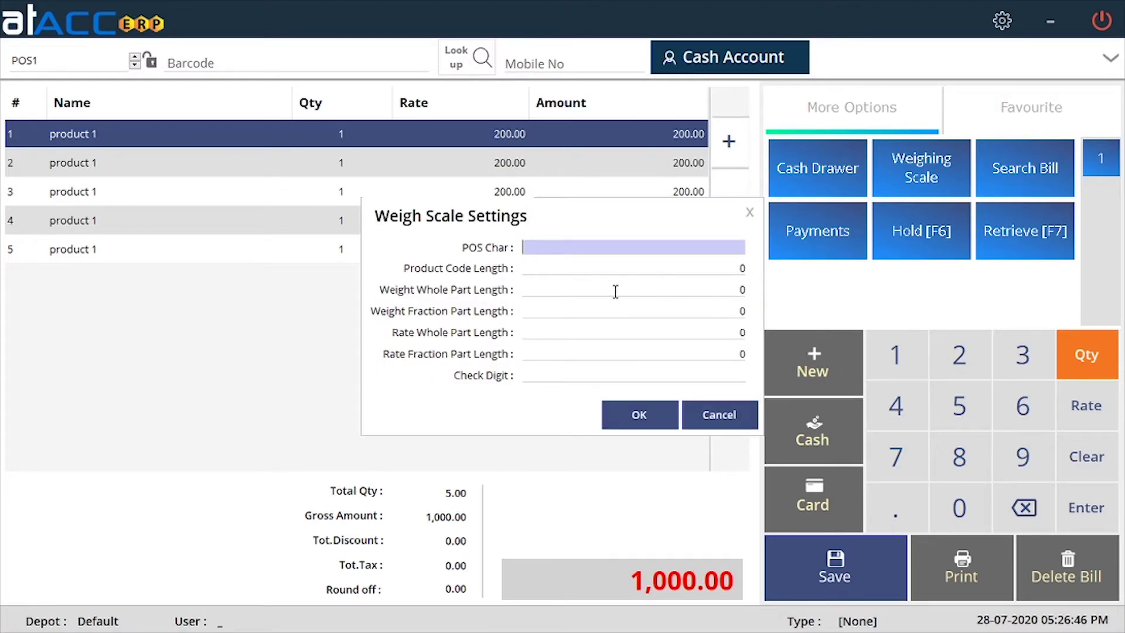
# Step: Cancel the Weigh Scale Settings dialog, leaving every length at 0
pyautogui.moveTo(630, 217)
pyautogui.mouseDown()
pyautogui.moveTo(631, 226)
pyautogui.moveTo(627, 212)
pyautogui.mouseUp()
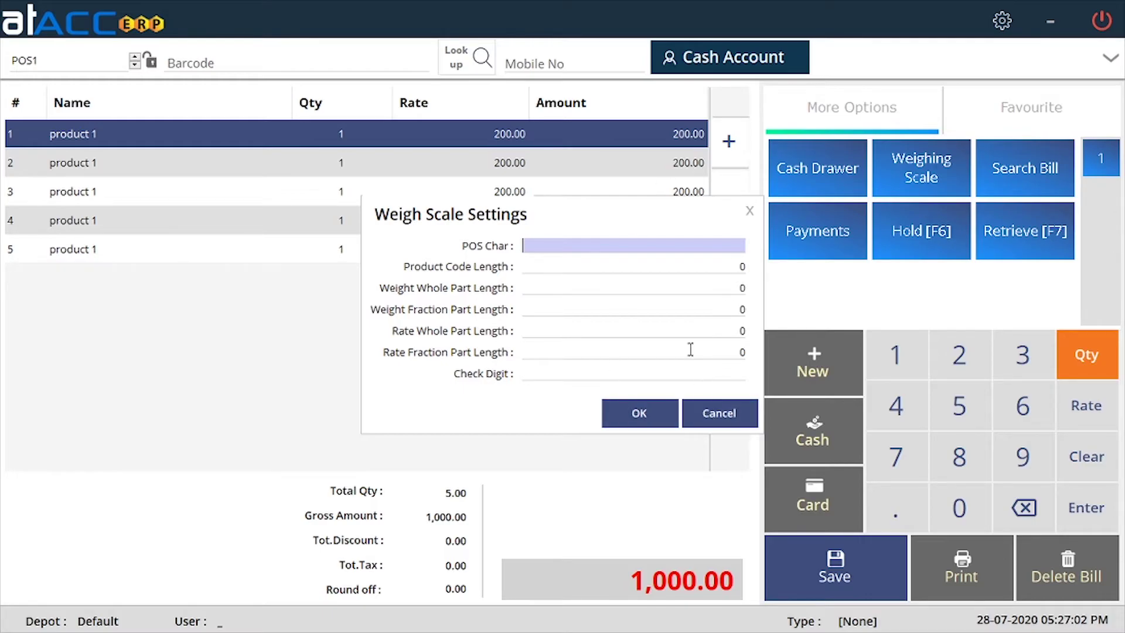
pyautogui.click(719, 408)
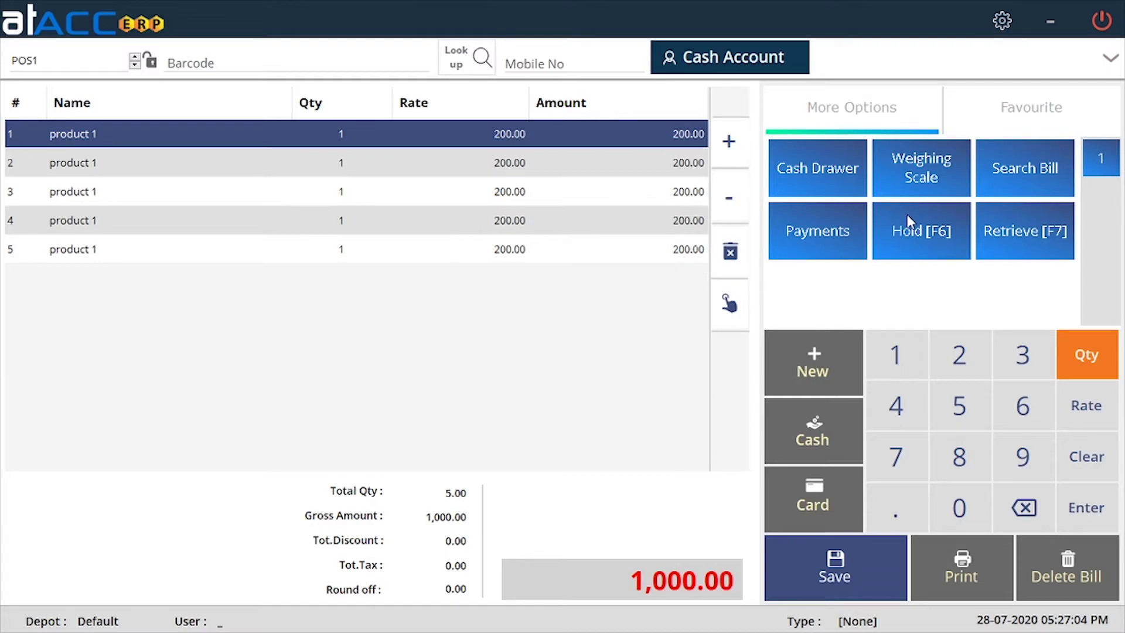
pyautogui.click(1028, 171)
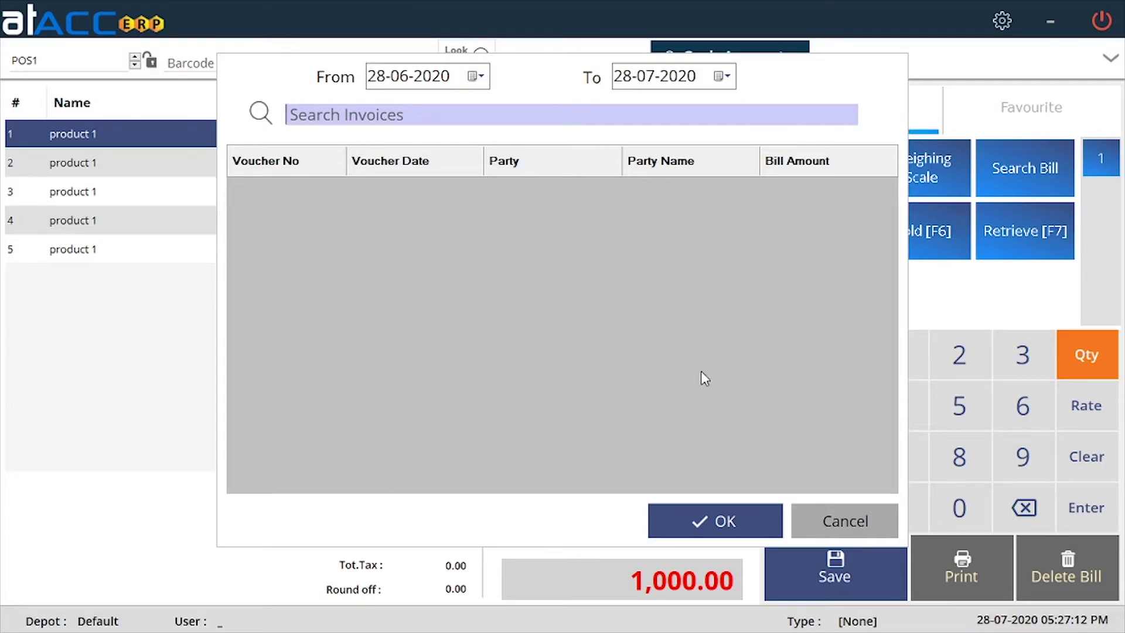
pyautogui.click(838, 521)
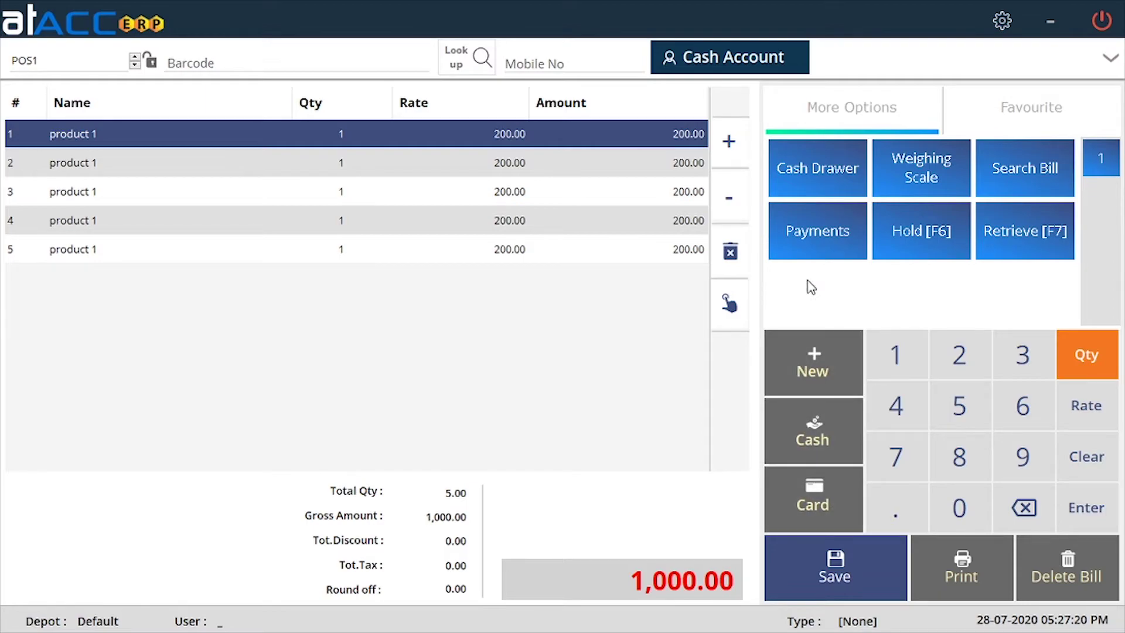
pyautogui.click(823, 233)
pyautogui.click(624, 362)
# Step: View the bill header and salesman list, then close POS and show Accounting And Inventory options
pyautogui.click(1110, 57)
pyautogui.click(259, 108)
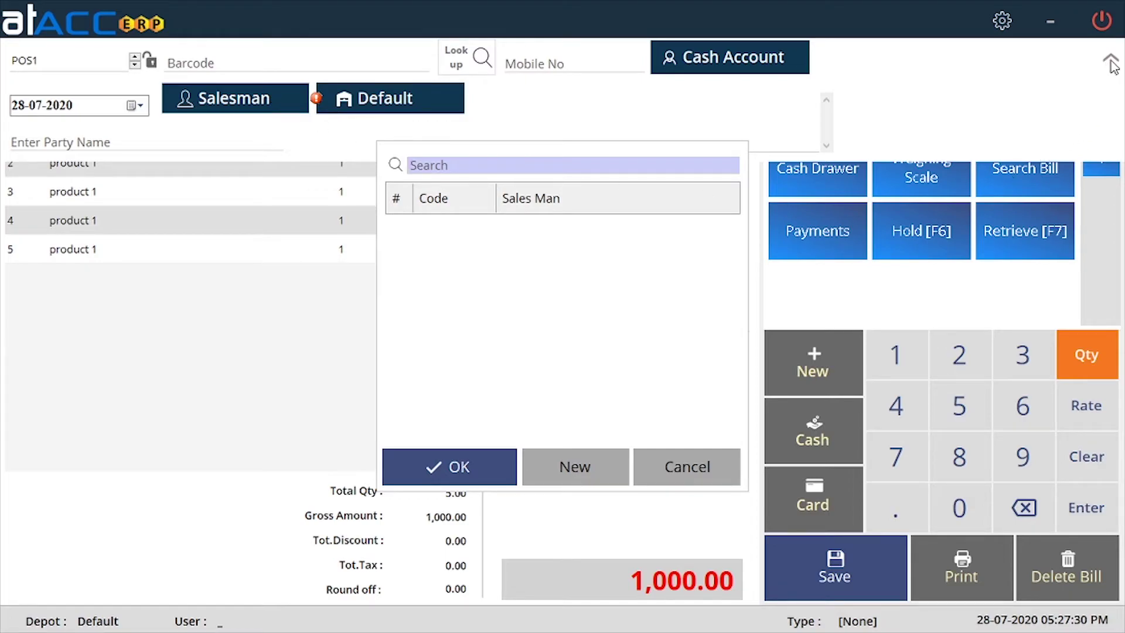
pyautogui.click(650, 474)
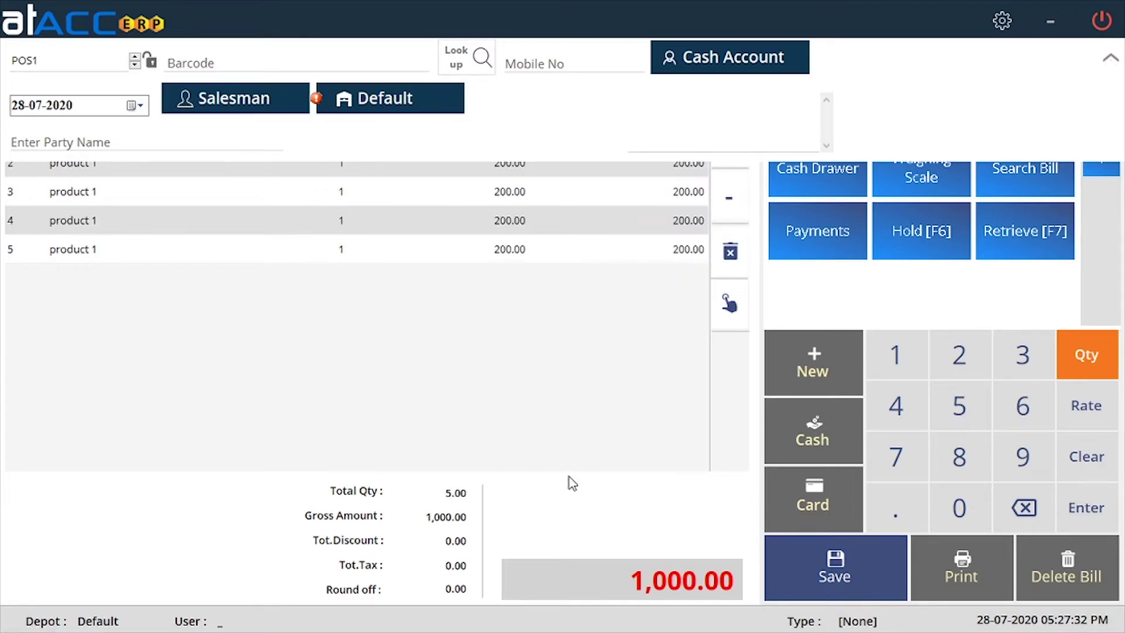
pyautogui.click(1110, 58)
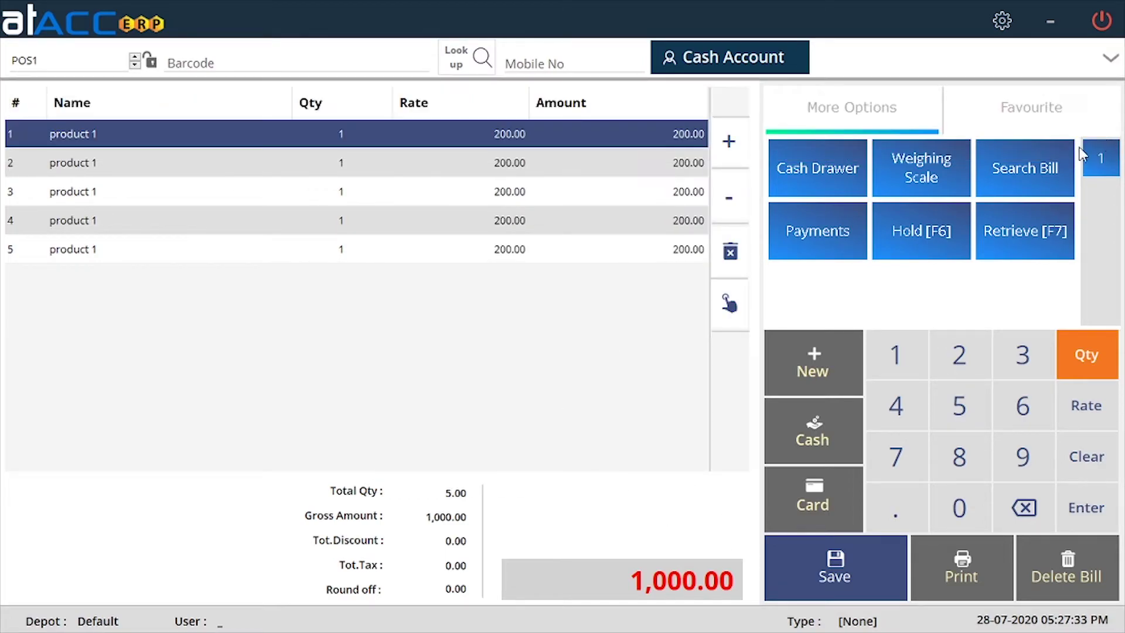
pyautogui.click(1110, 60)
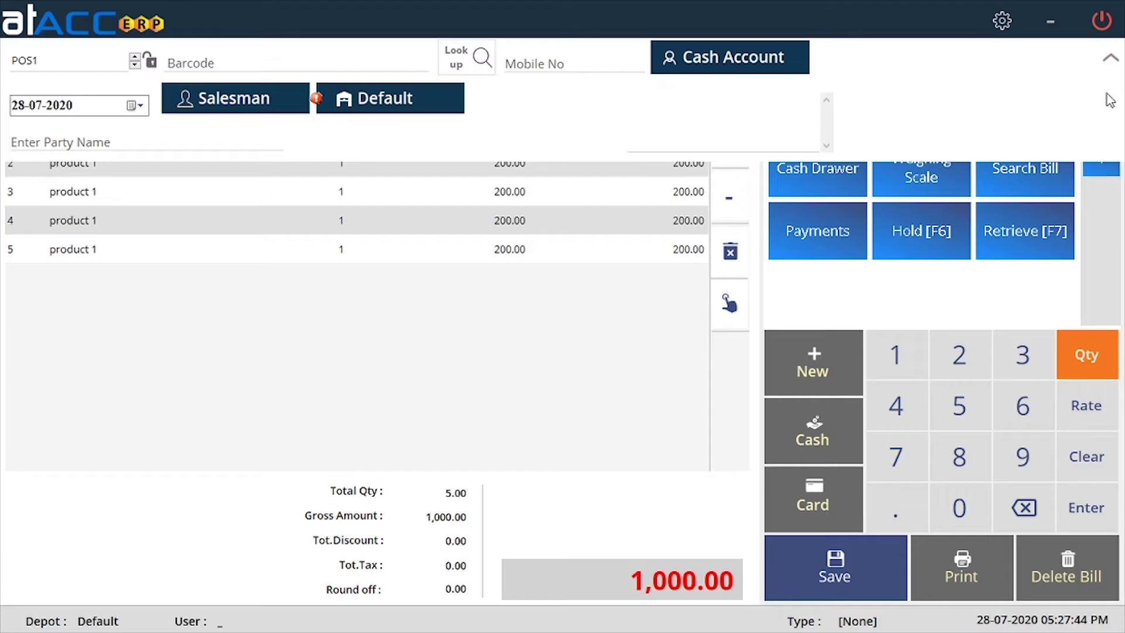
pyautogui.click(1102, 21)
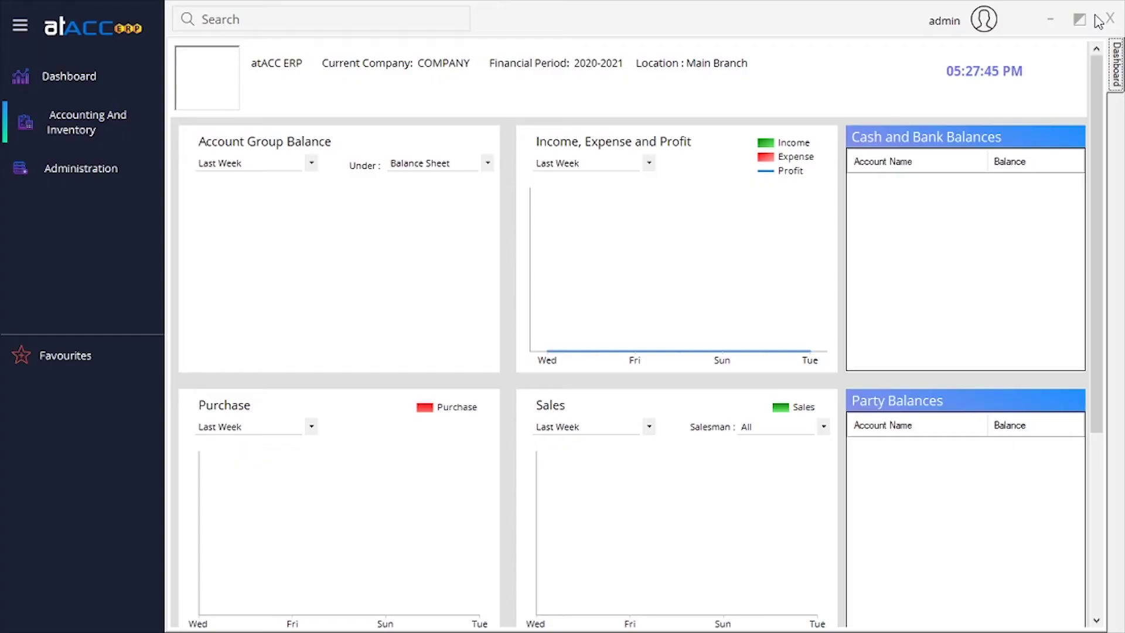
pyautogui.click(128, 125)
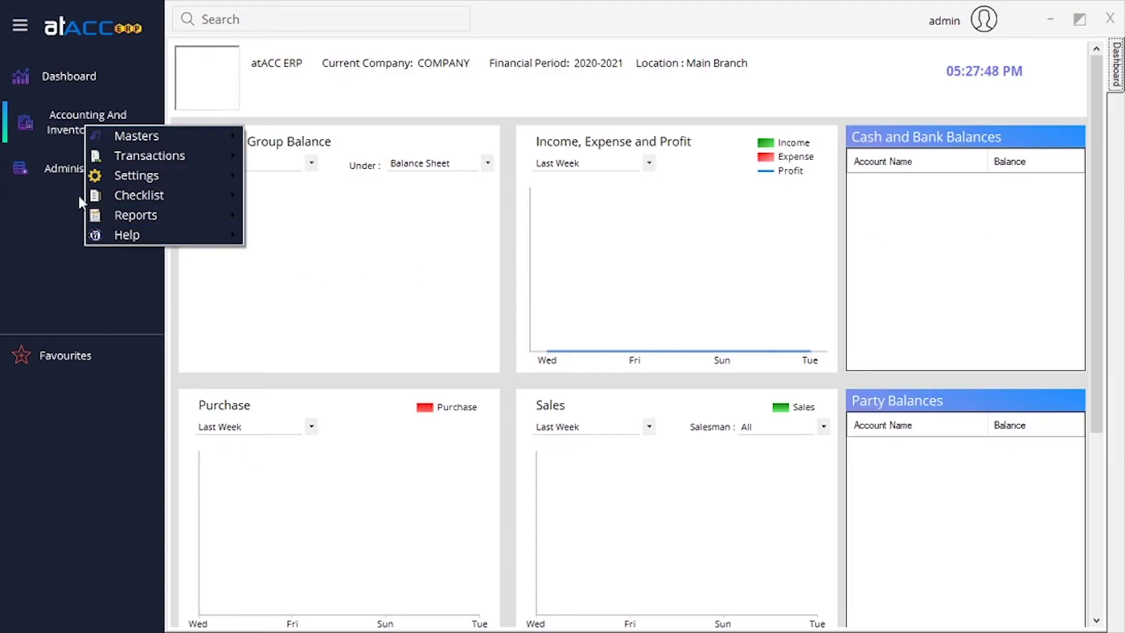
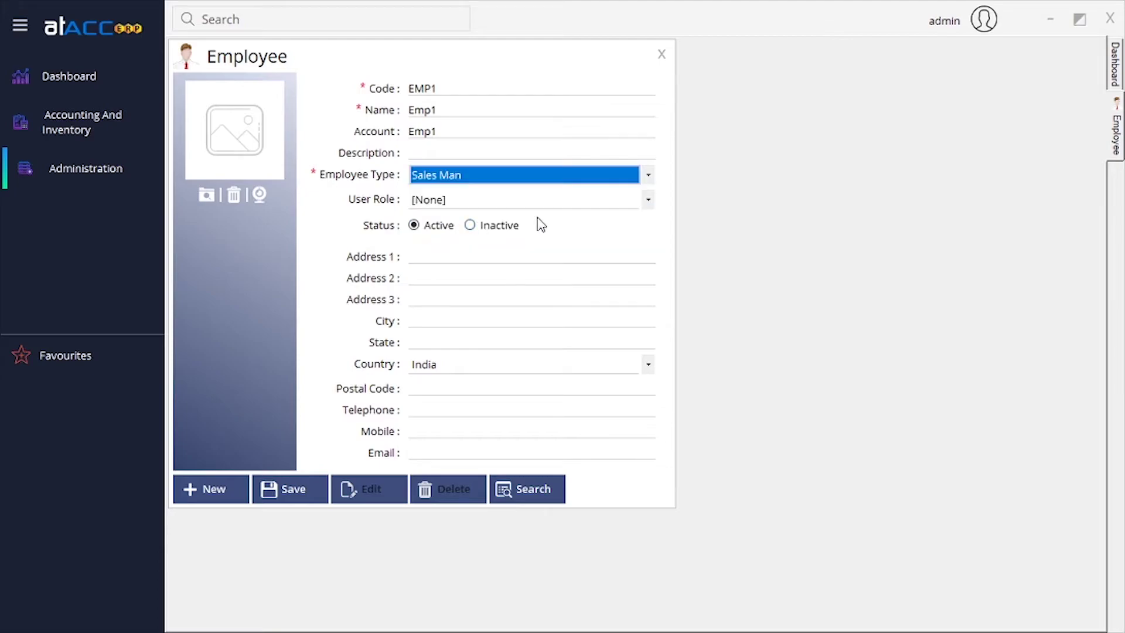
# Step: Save the new employee record Emp1 and close the Employee form
pyautogui.click(290, 489)
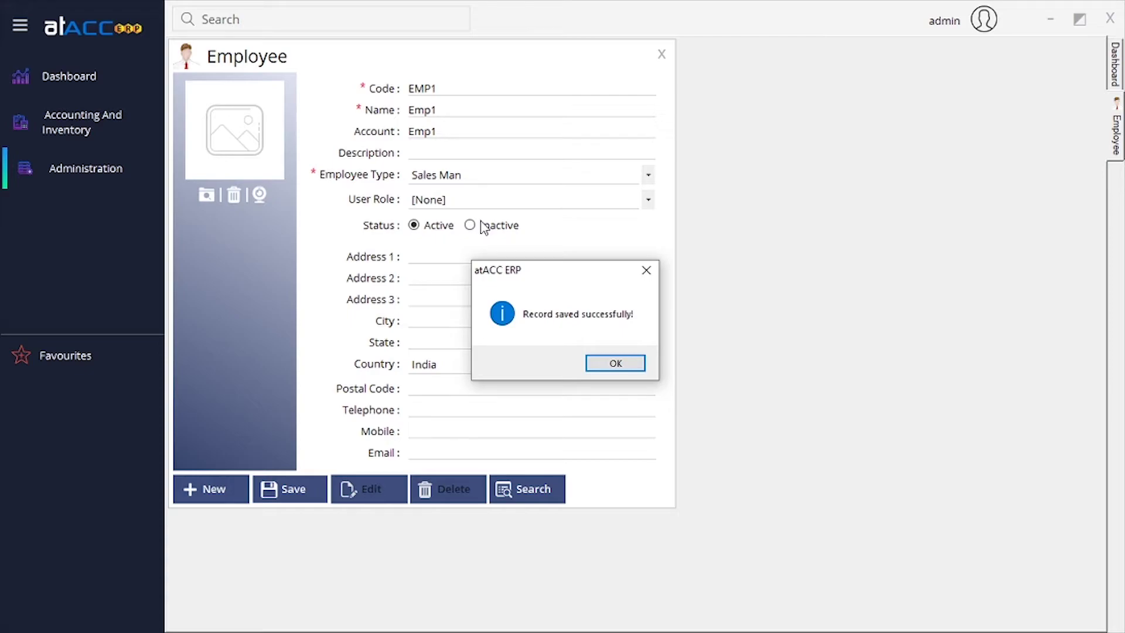
pyautogui.click(631, 370)
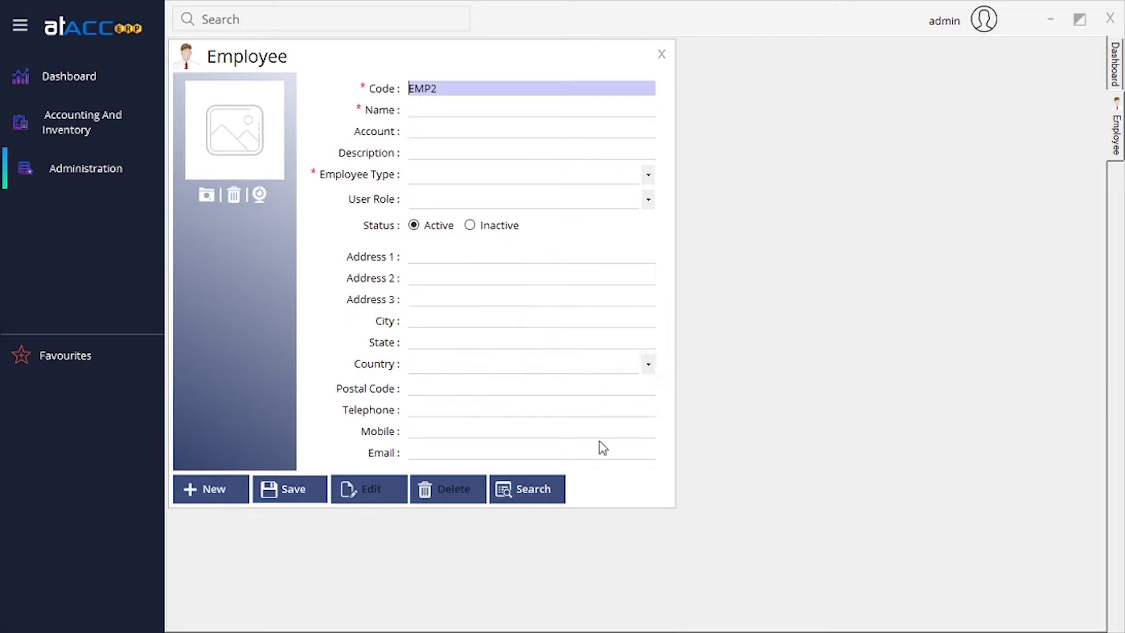
pyautogui.click(660, 55)
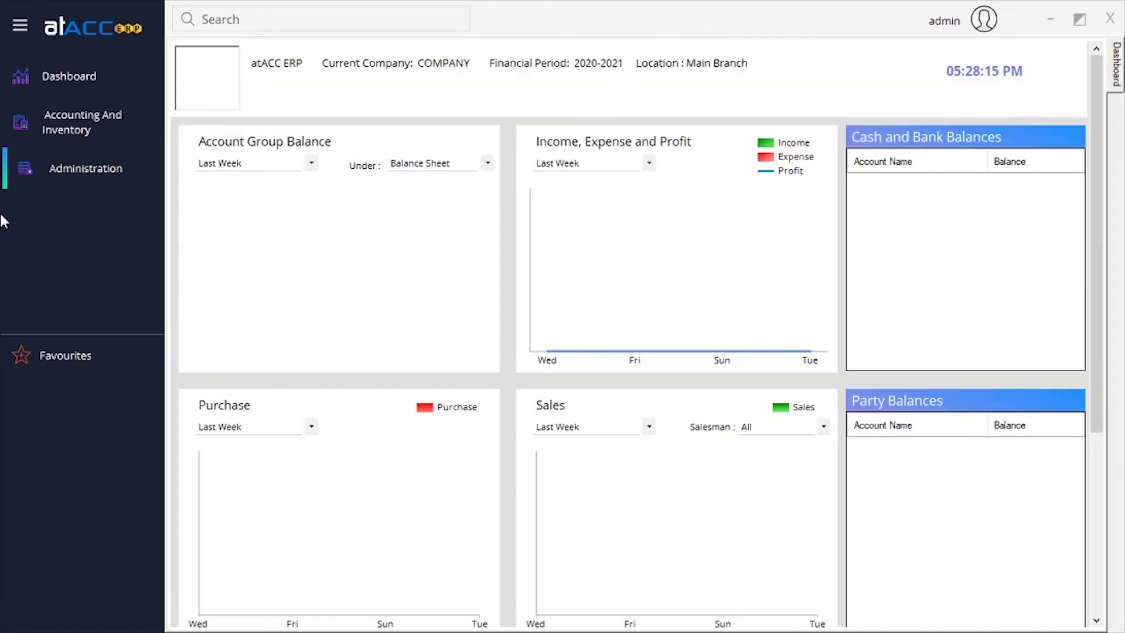
# Step: In Module Settings > Default, set the default Salesman to Emp1 and save
pyautogui.click(101, 117)
pyautogui.moveTo(174, 171)
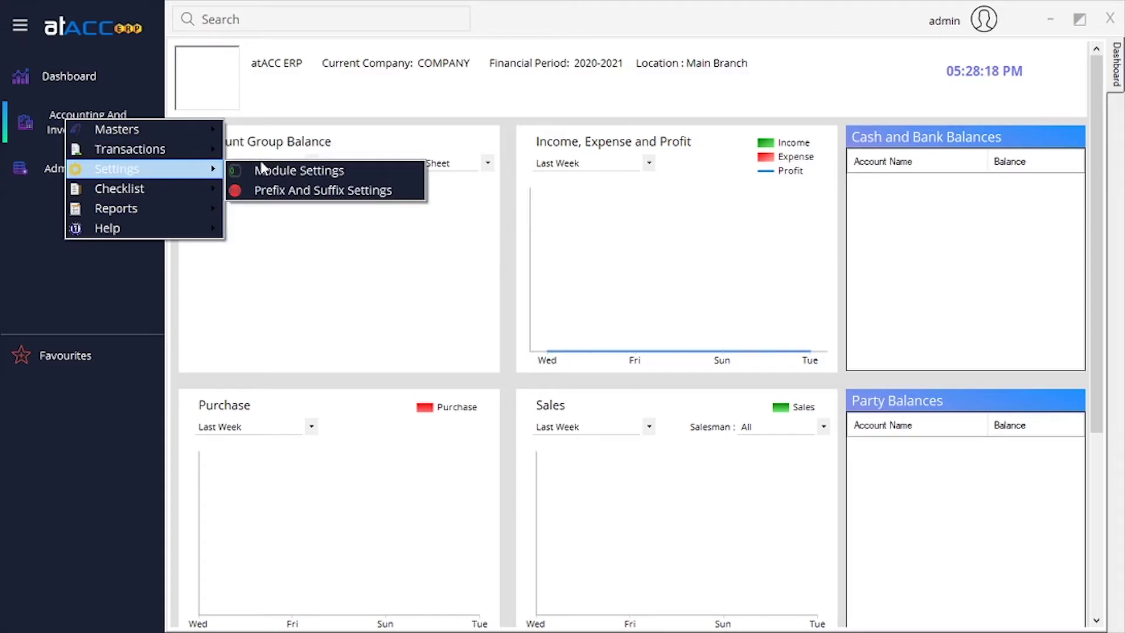
pyautogui.click(311, 170)
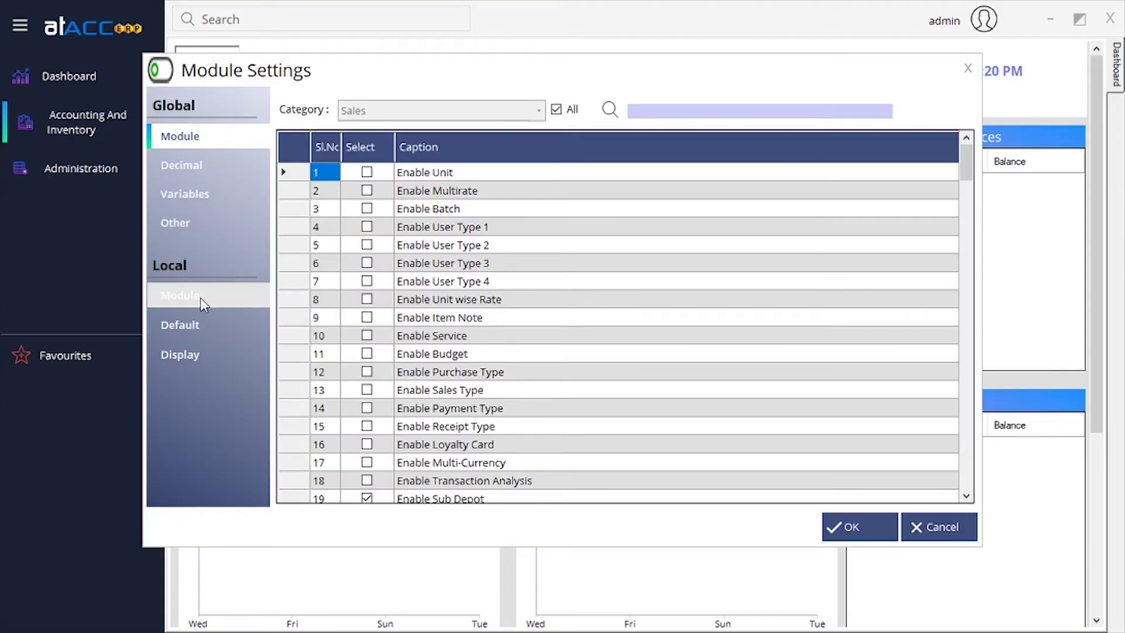
pyautogui.click(196, 325)
pyautogui.click(539, 191)
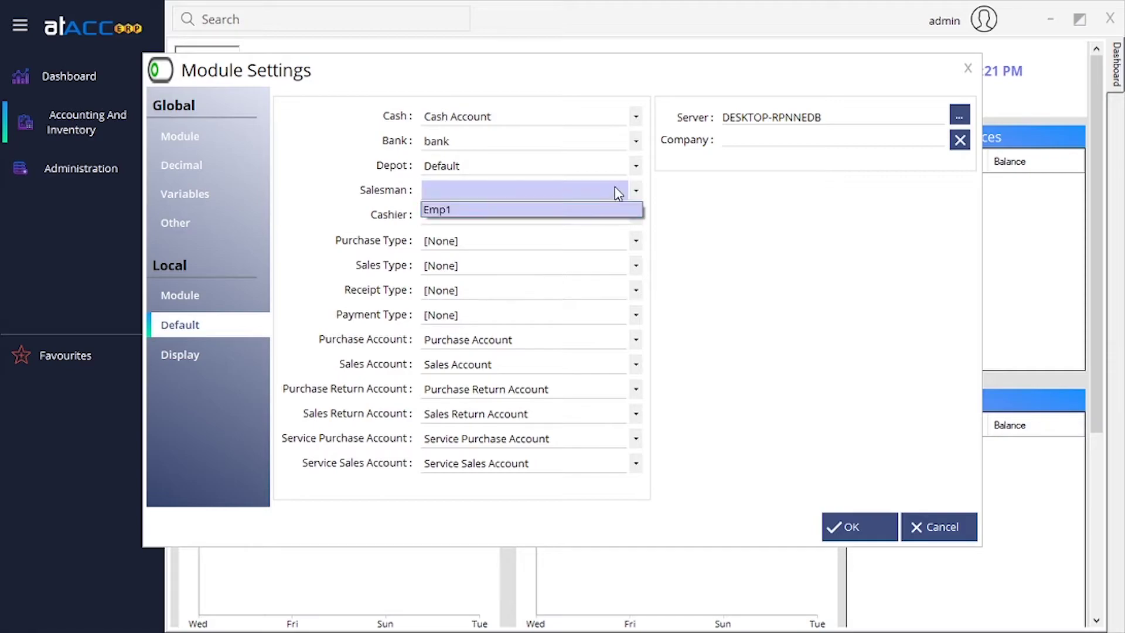
pyautogui.click(547, 214)
pyautogui.click(624, 191)
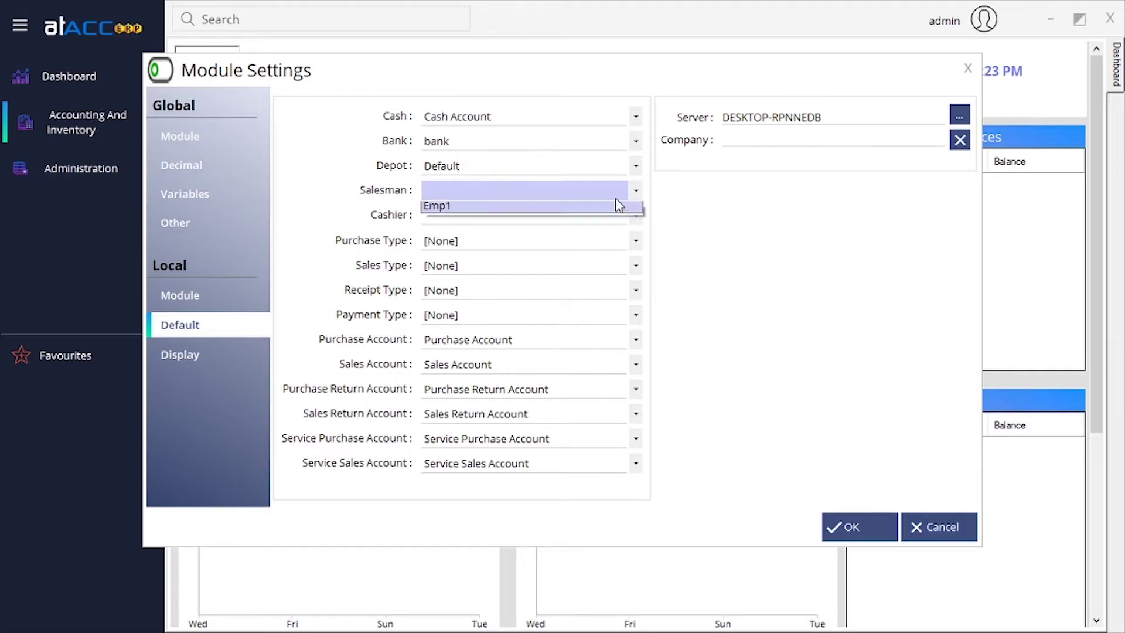
pyautogui.click(617, 204)
pyautogui.click(846, 534)
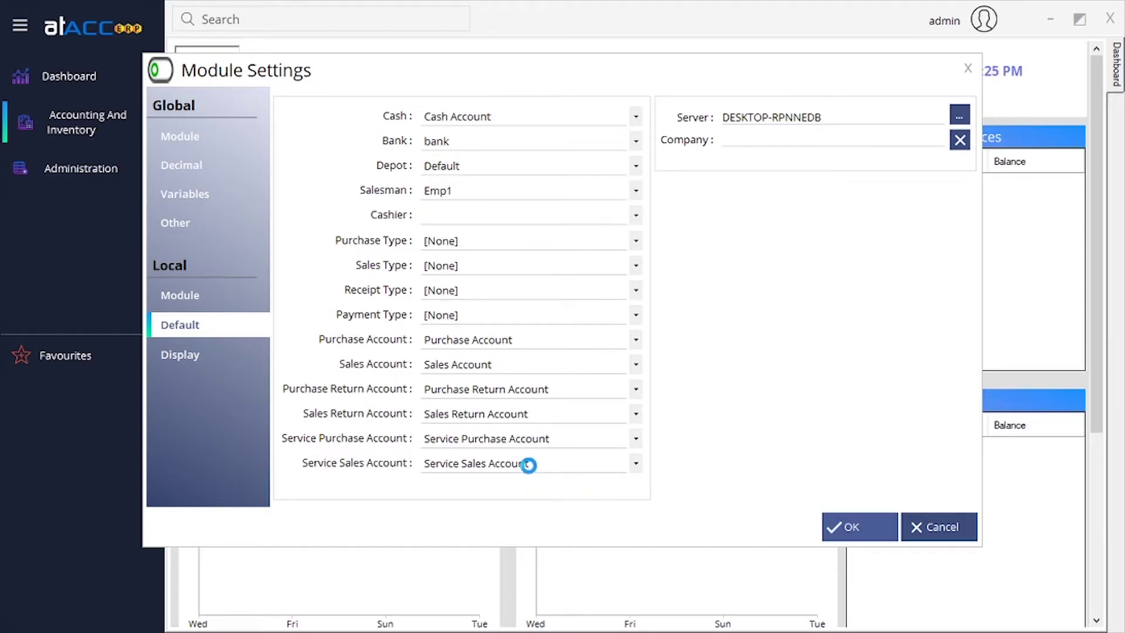
pyautogui.click(614, 362)
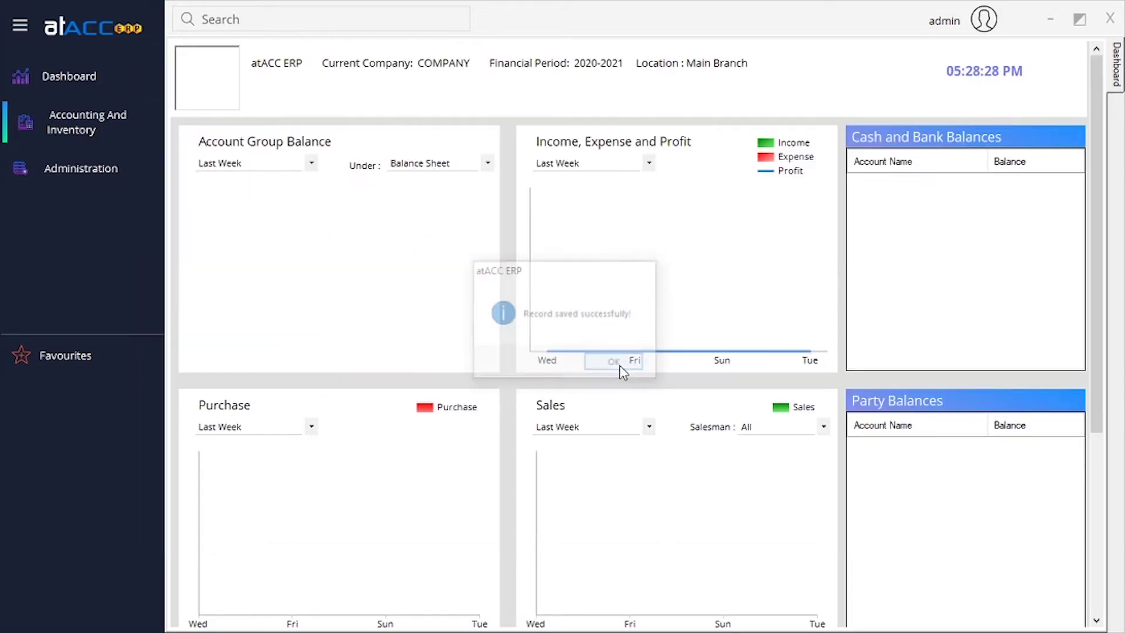
# Step: Open the POS billing screen and show the bill's extra header details
pyautogui.click(70, 128)
pyautogui.moveTo(131, 161)
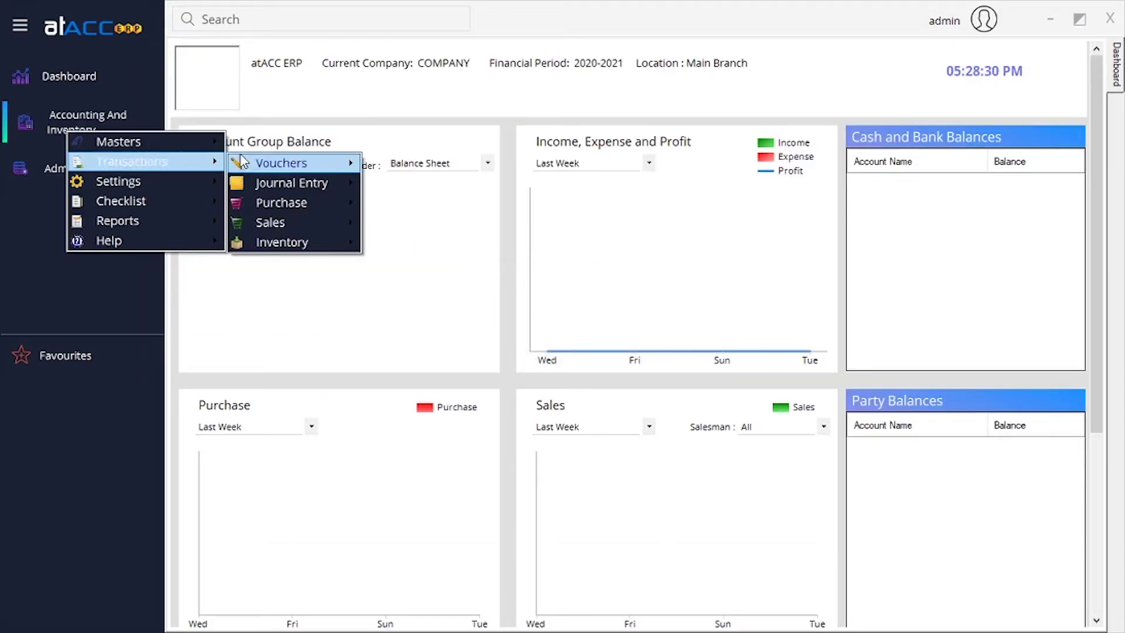
pyautogui.moveTo(258, 222)
pyautogui.click(394, 261)
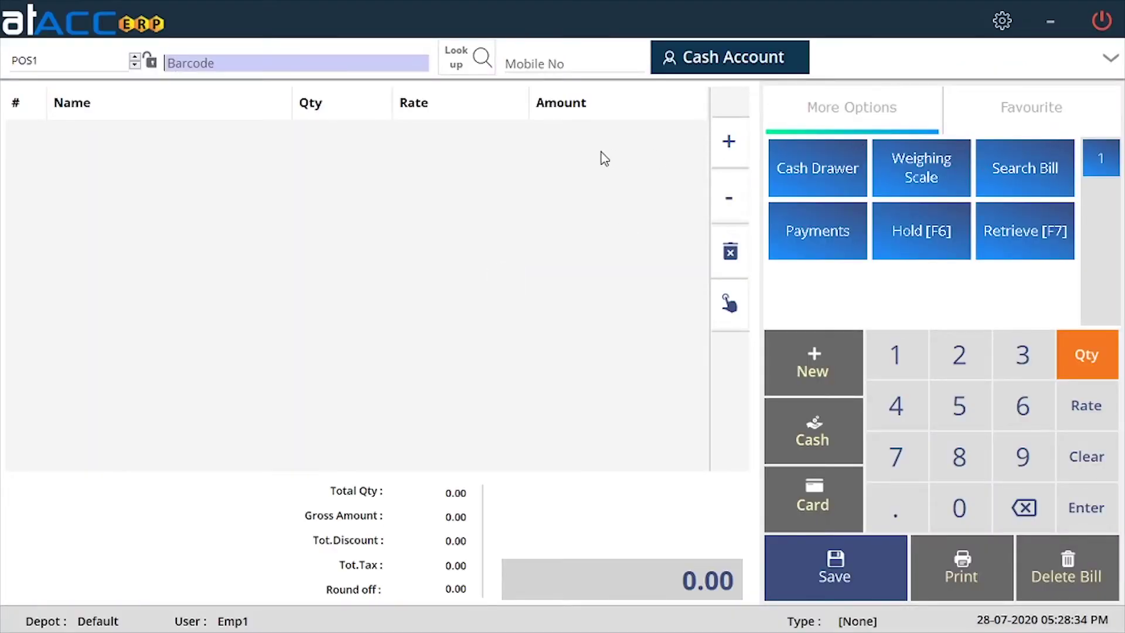
pyautogui.click(1110, 62)
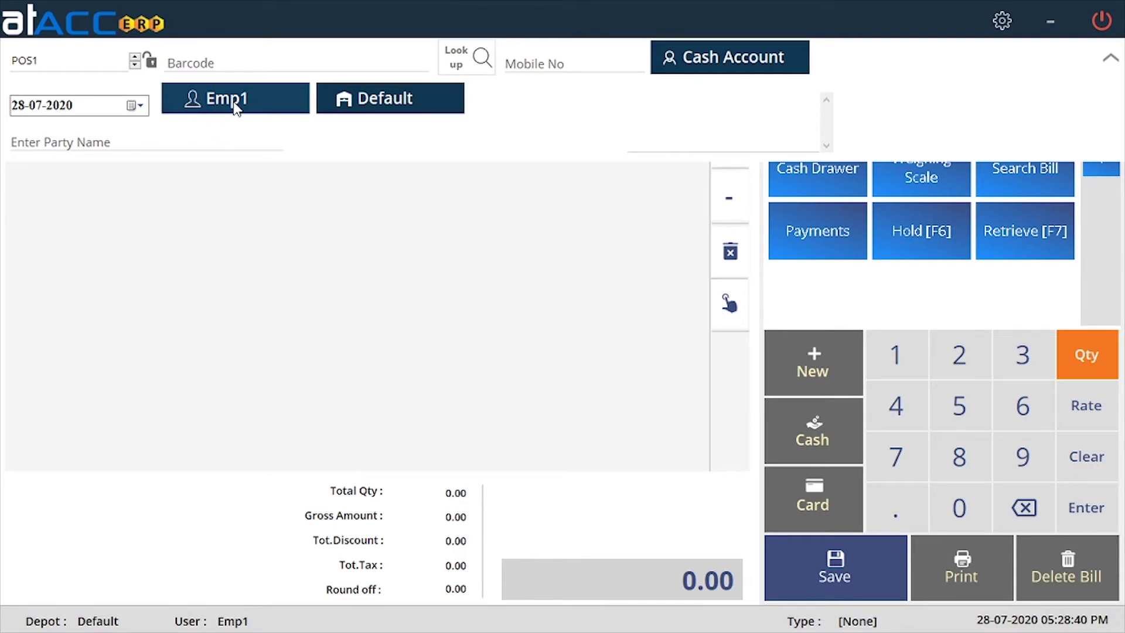
# Step: Add product 1 at 200.00 to the bill from Look up and bring up Payments
pyautogui.click(476, 65)
pyautogui.click(339, 203)
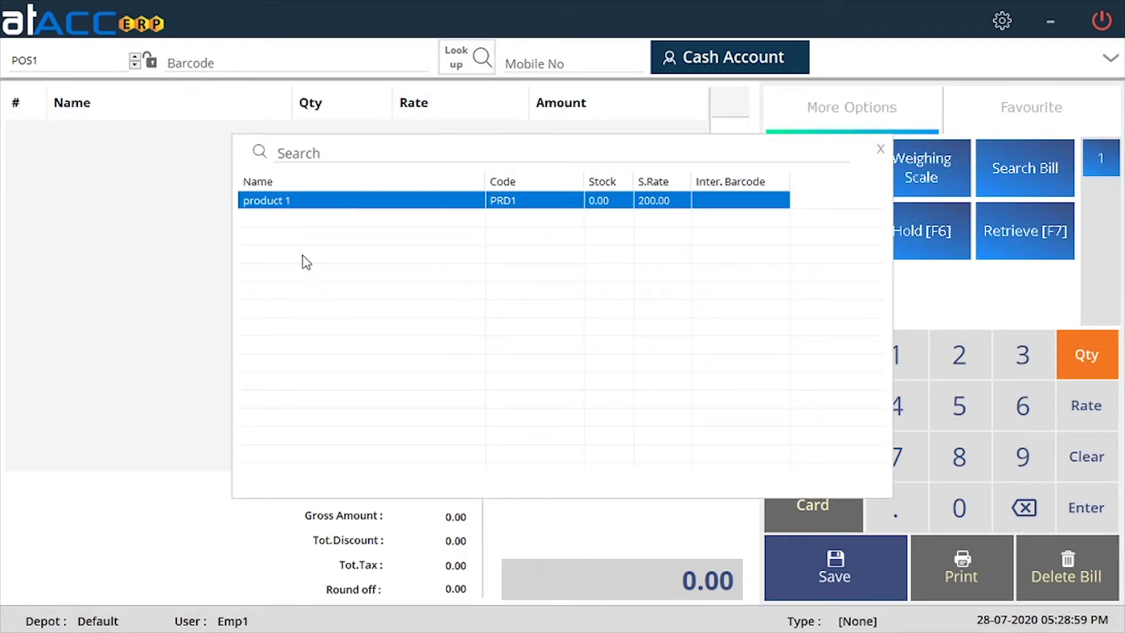
pyautogui.doubleClick(358, 207)
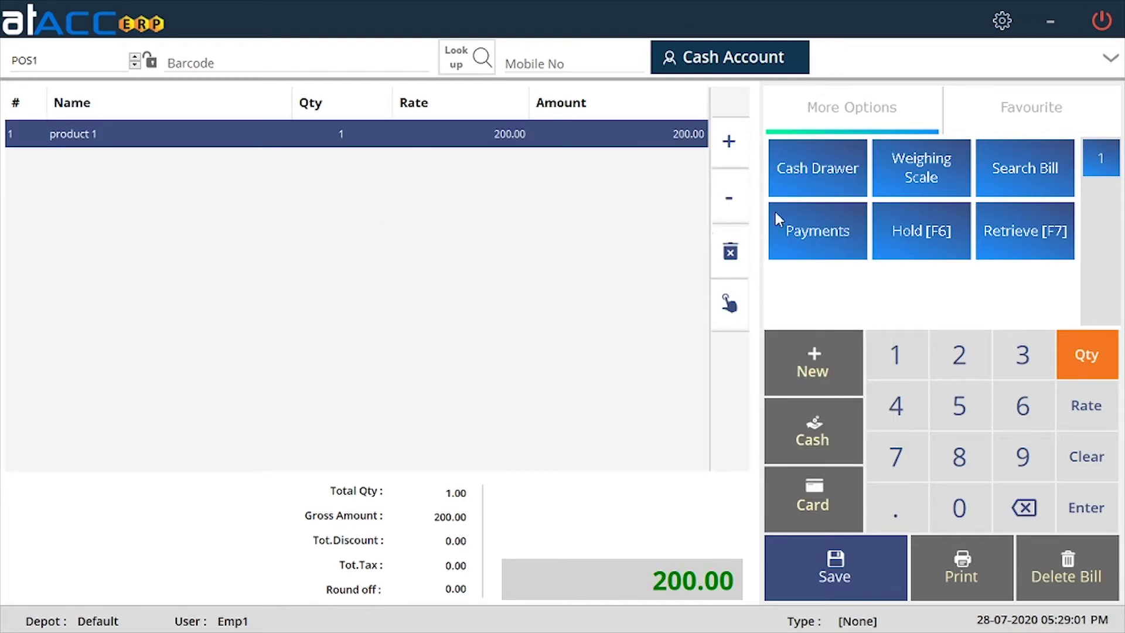
pyautogui.click(828, 224)
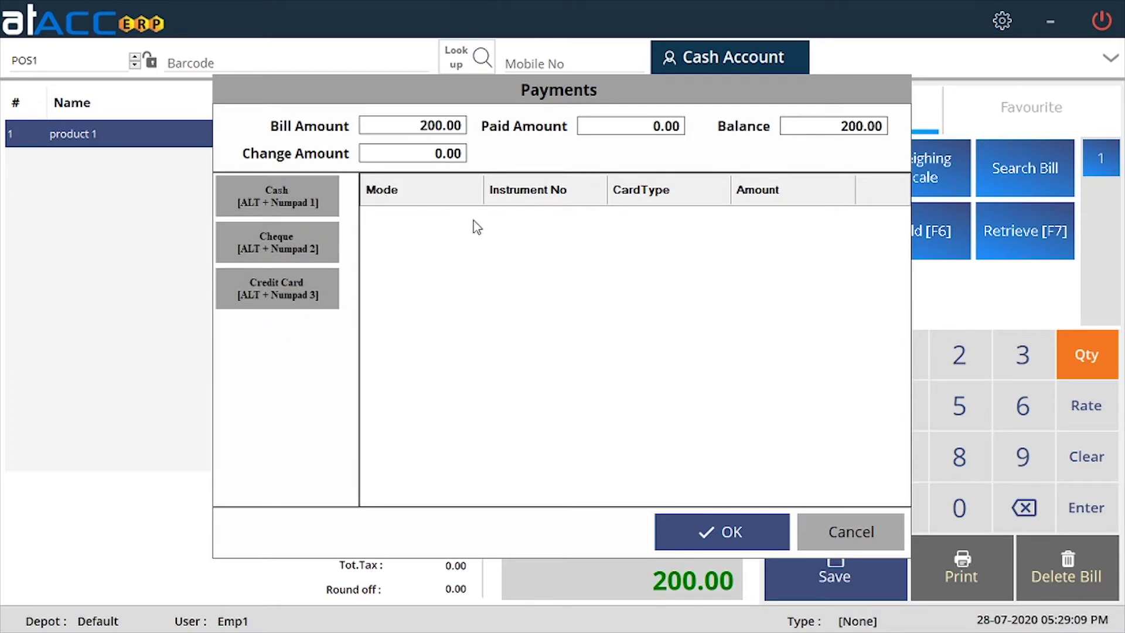
# Step: Try Cash, Cheque and Credit Card payments, cancel each, then close Payments unpaid
pyautogui.click(282, 200)
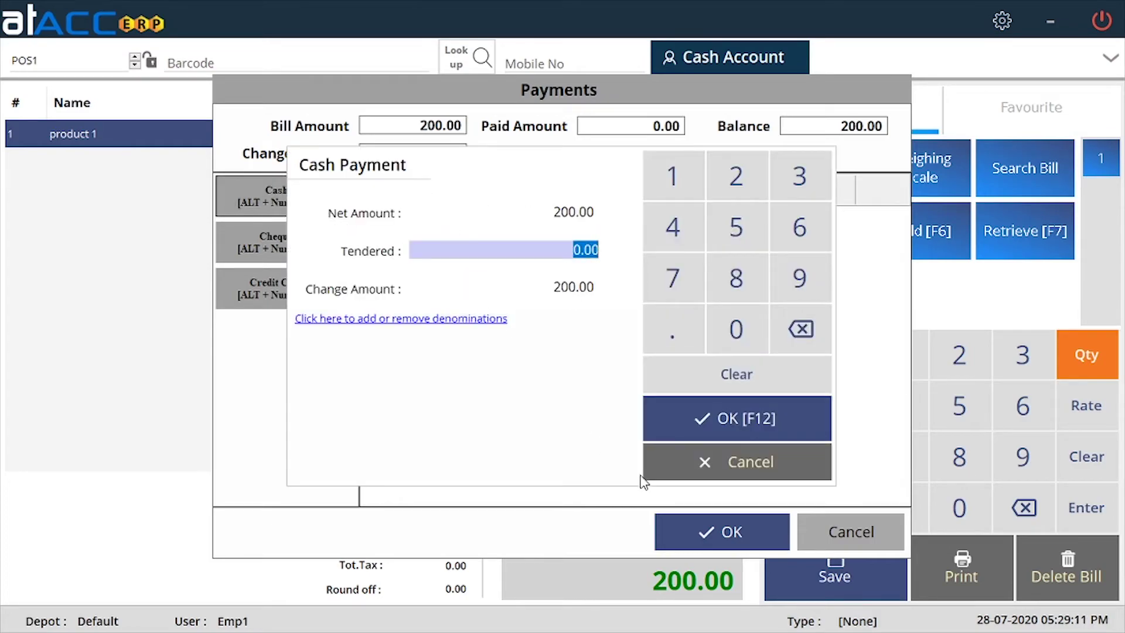
pyautogui.click(714, 460)
pyautogui.click(287, 244)
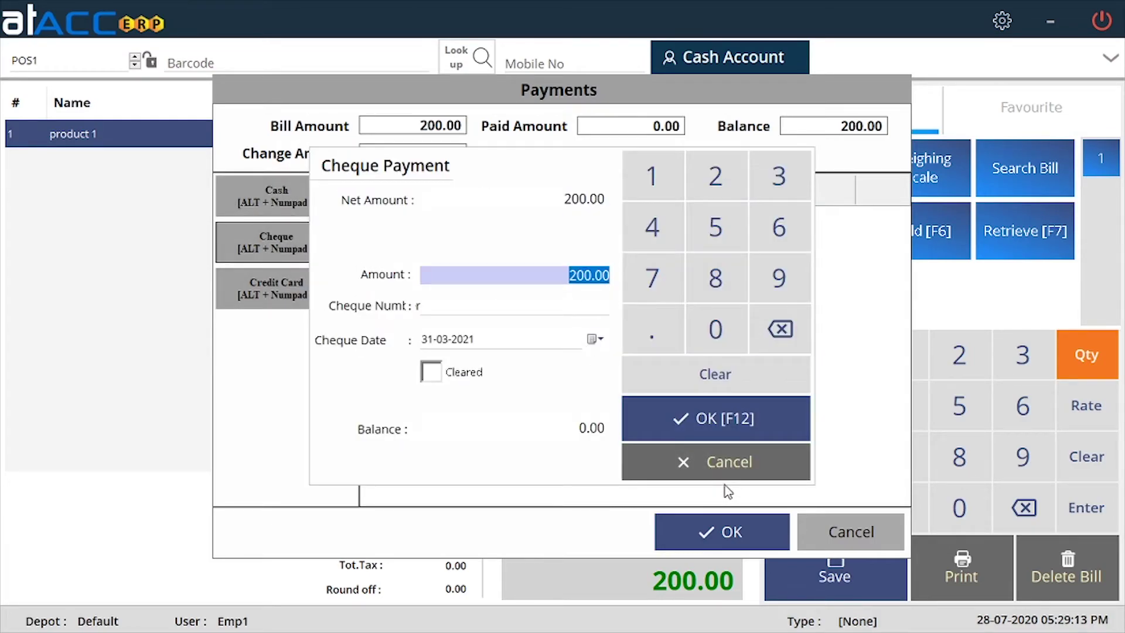
pyautogui.click(715, 461)
pyautogui.click(276, 288)
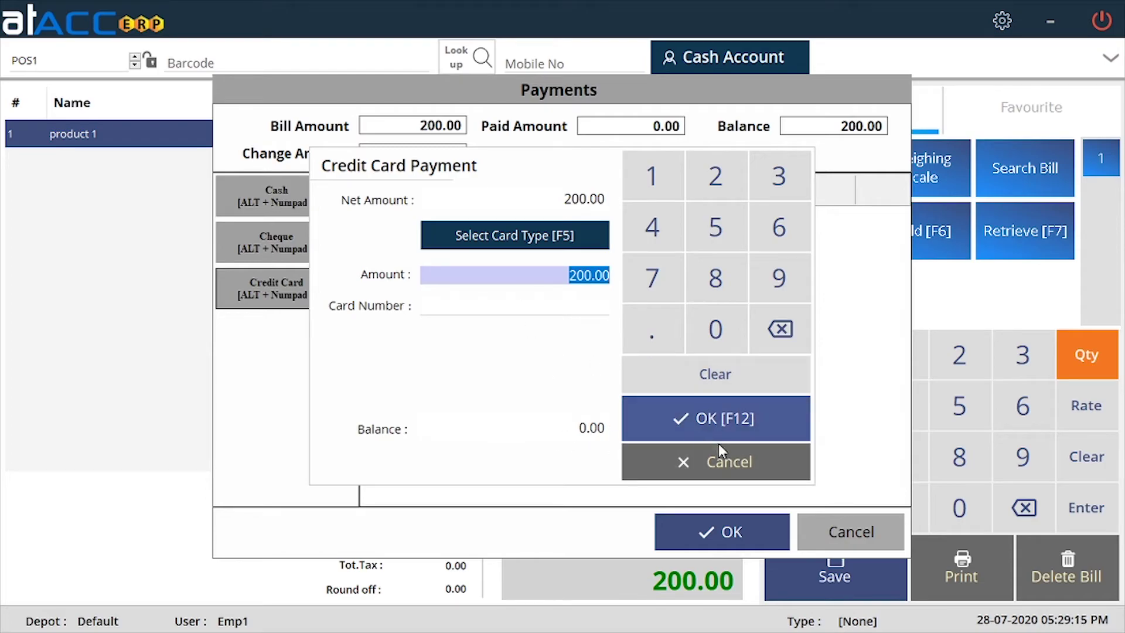
pyautogui.click(662, 472)
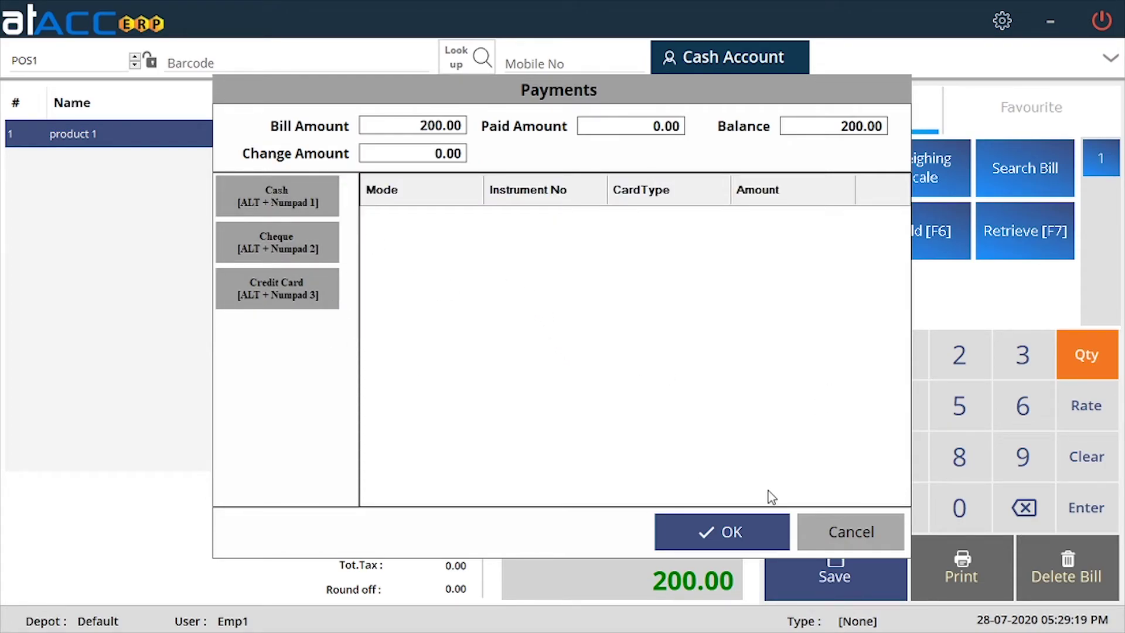
pyautogui.click(839, 535)
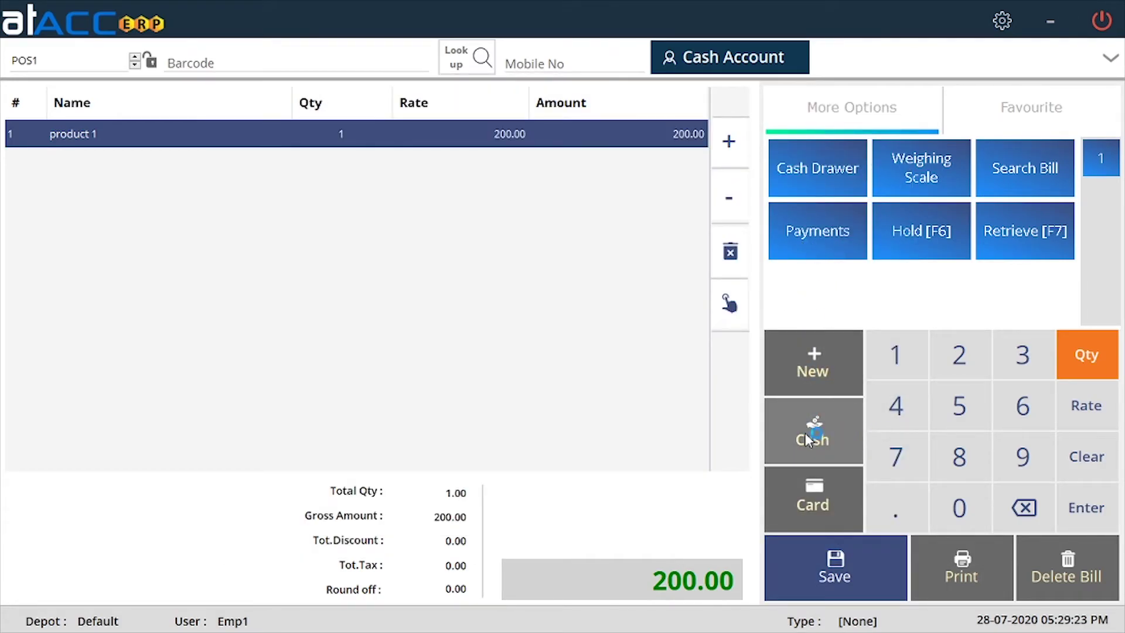
# Step: Start a cash payment entry for the bill and cancel it
pyautogui.click(816, 437)
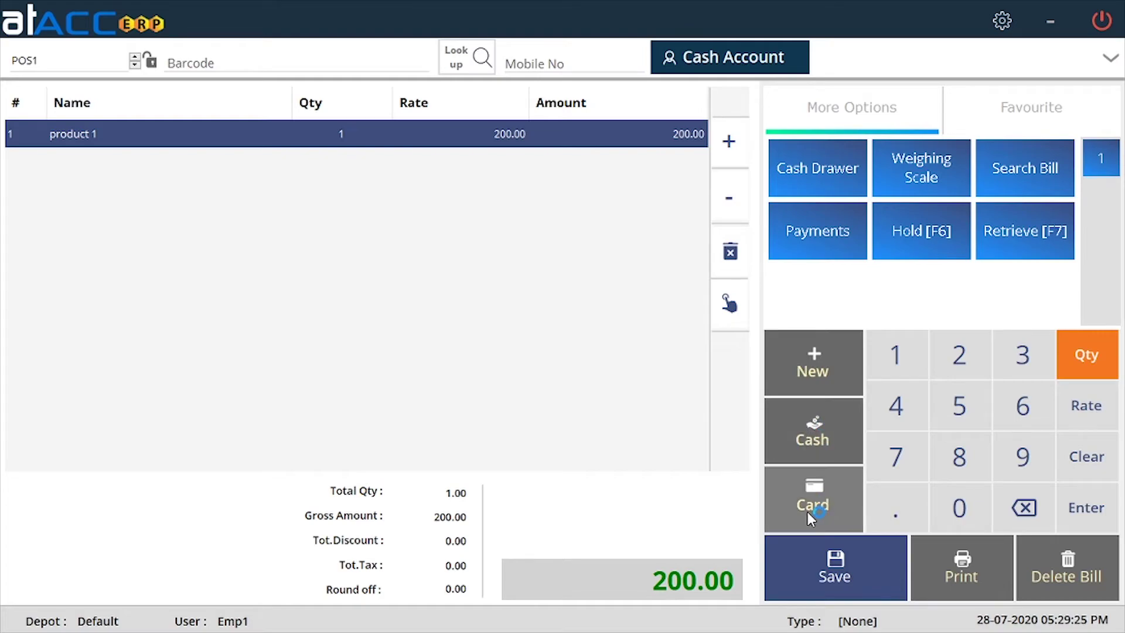
pyautogui.click(813, 433)
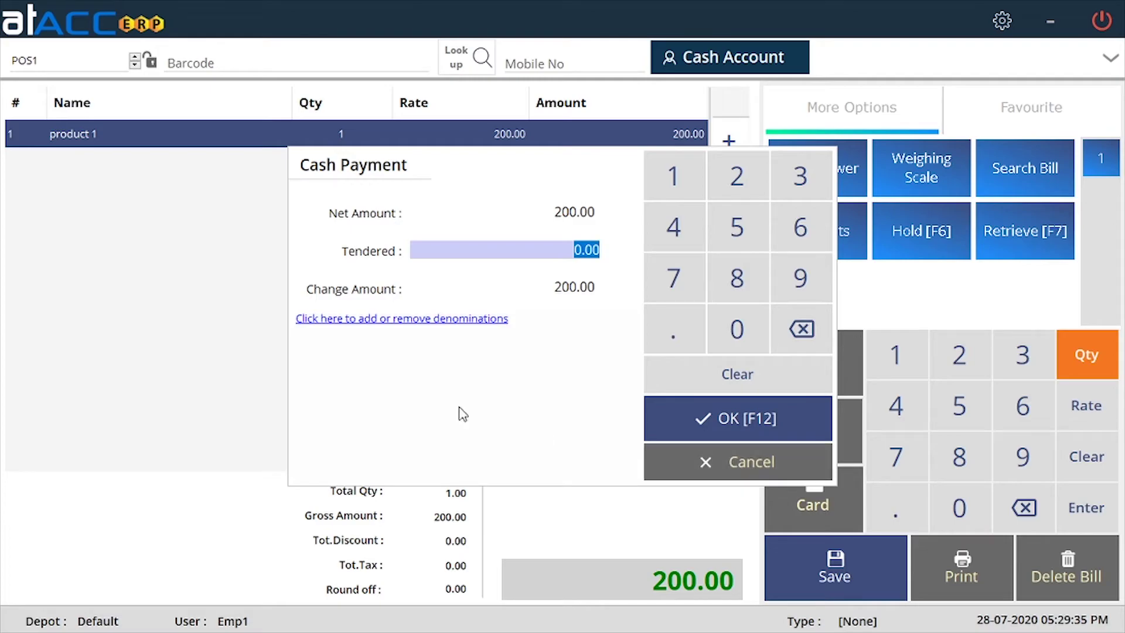
pyautogui.click(669, 458)
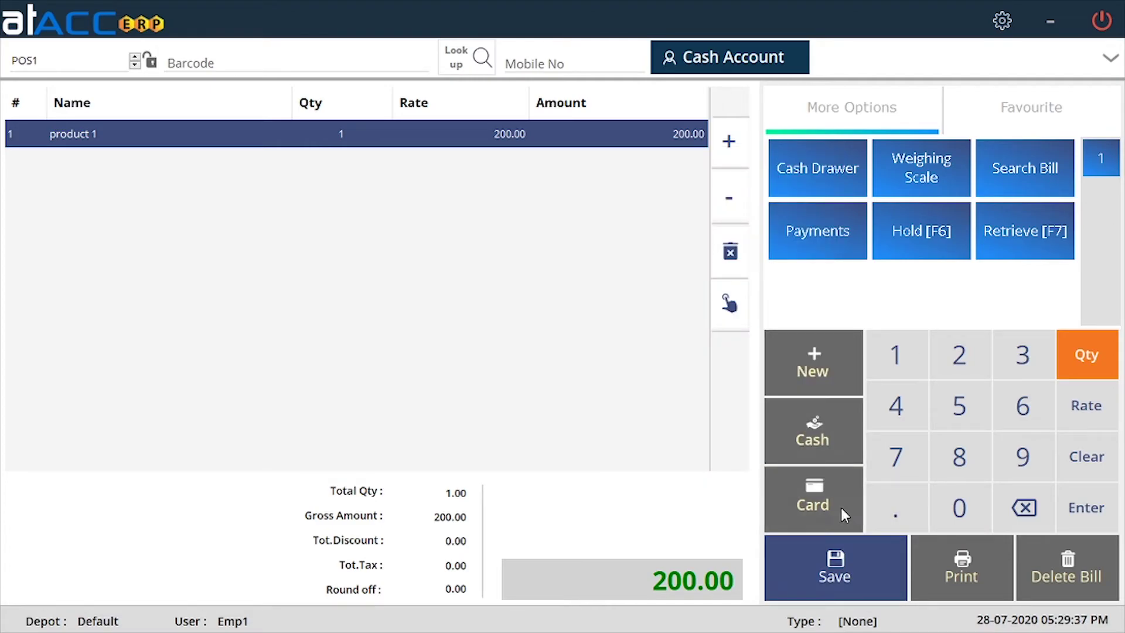
# Step: Pay the full 200.00 by Master Card with a card number and close the summary
pyautogui.click(796, 515)
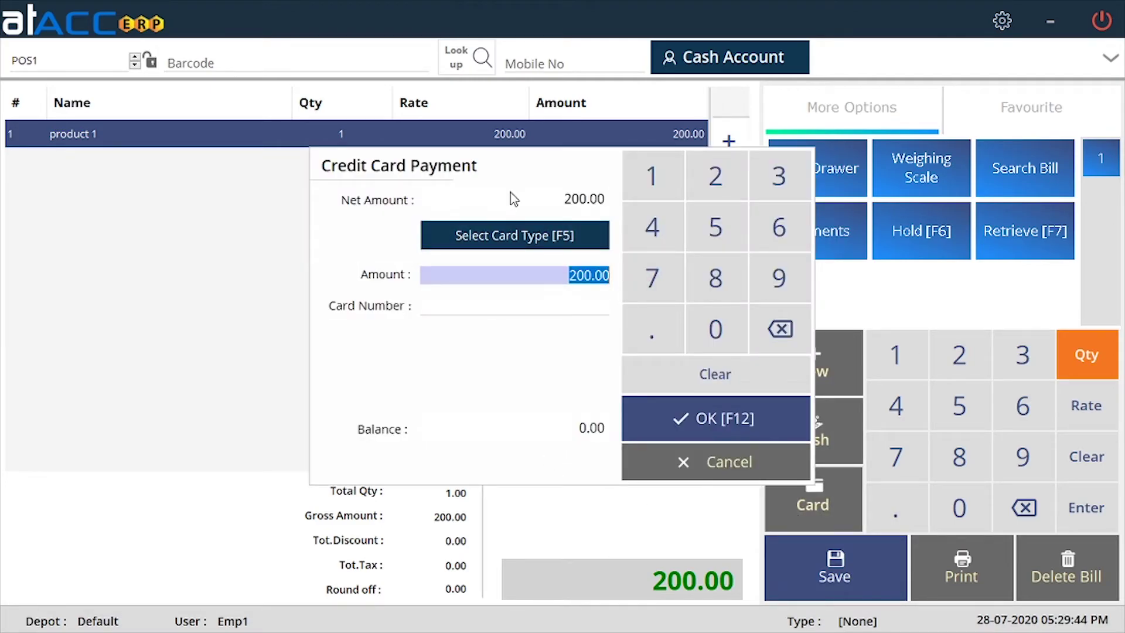
pyautogui.click(566, 249)
pyautogui.click(522, 286)
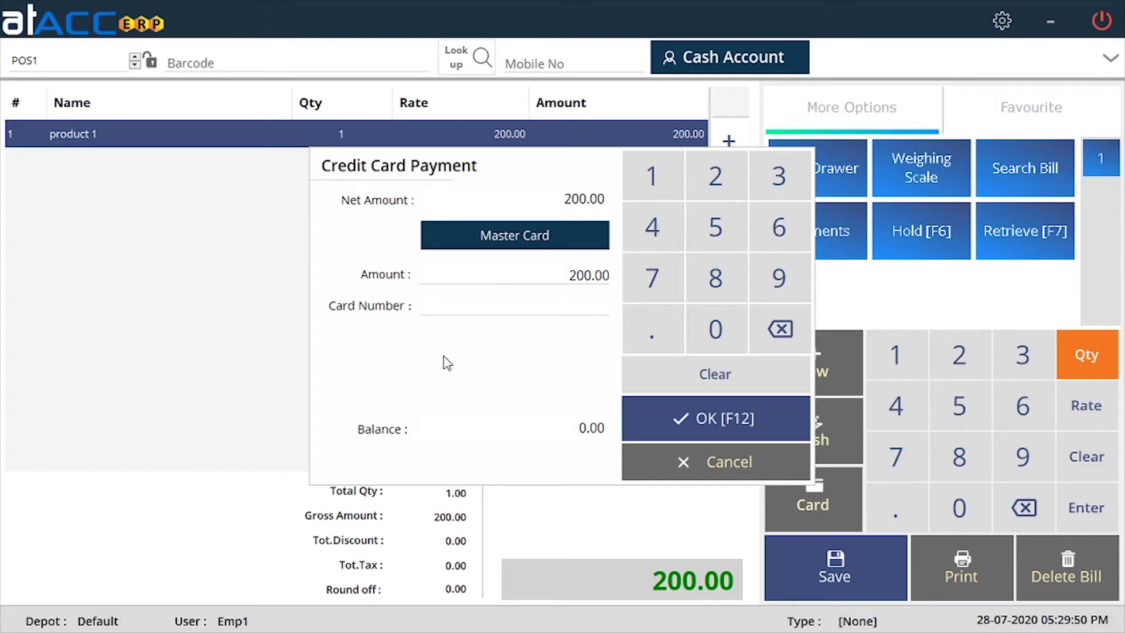
pyautogui.click(675, 438)
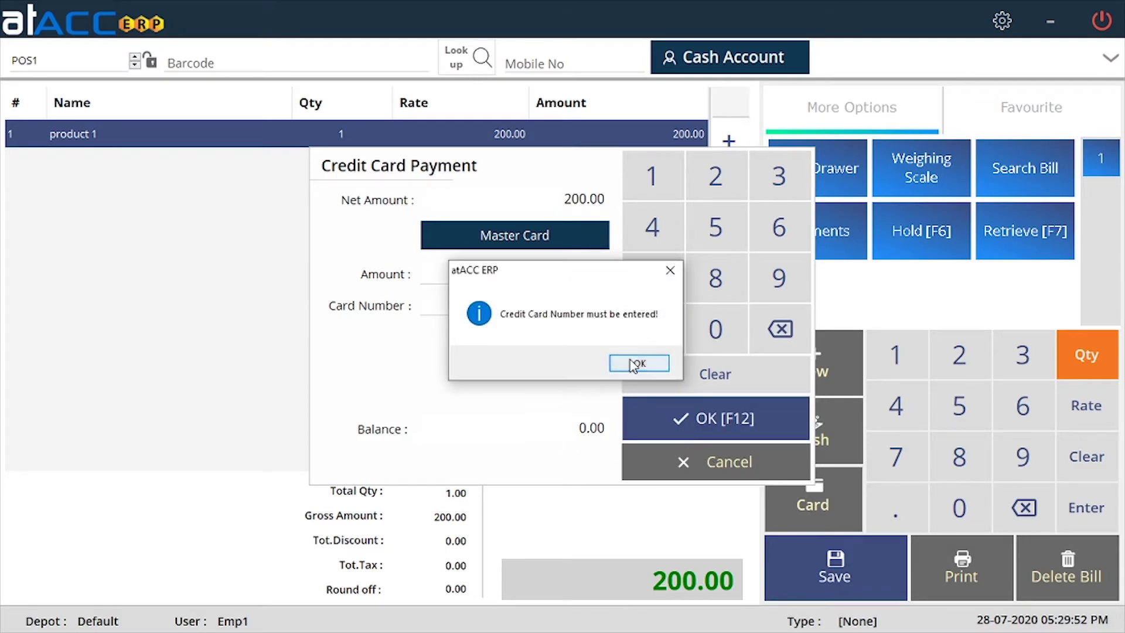
pyautogui.click(633, 363)
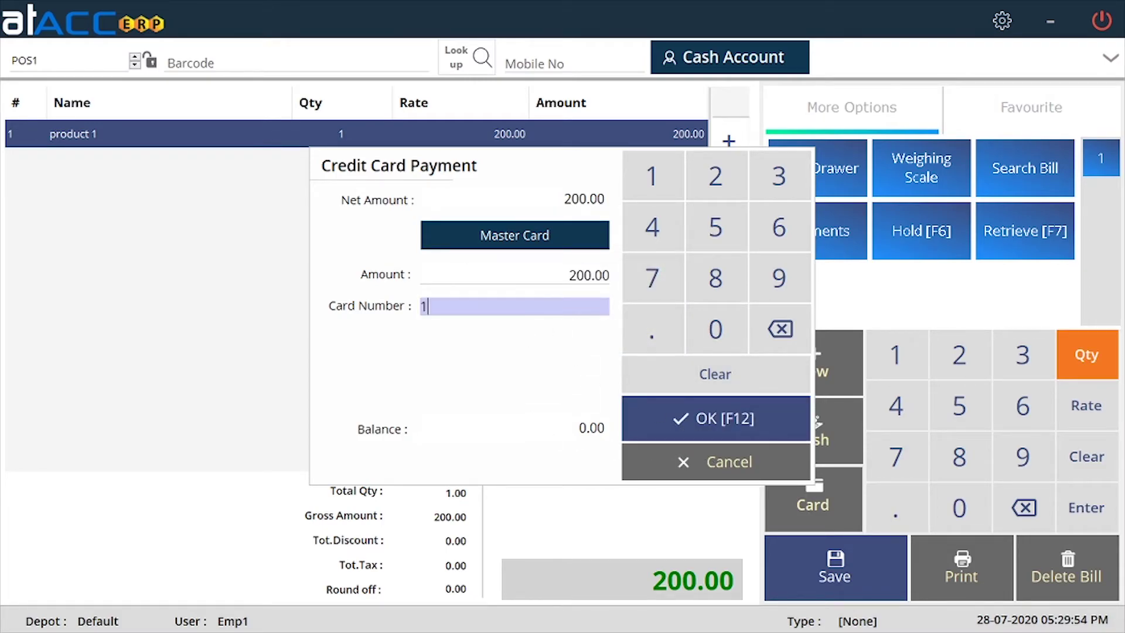
pyautogui.click(703, 436)
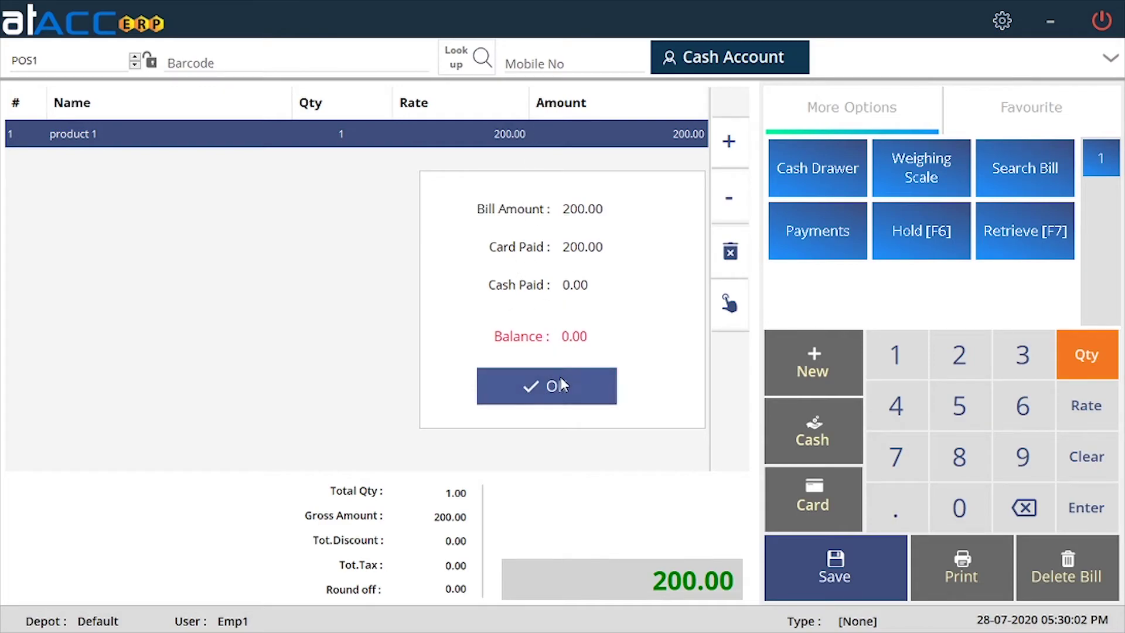
pyautogui.click(560, 384)
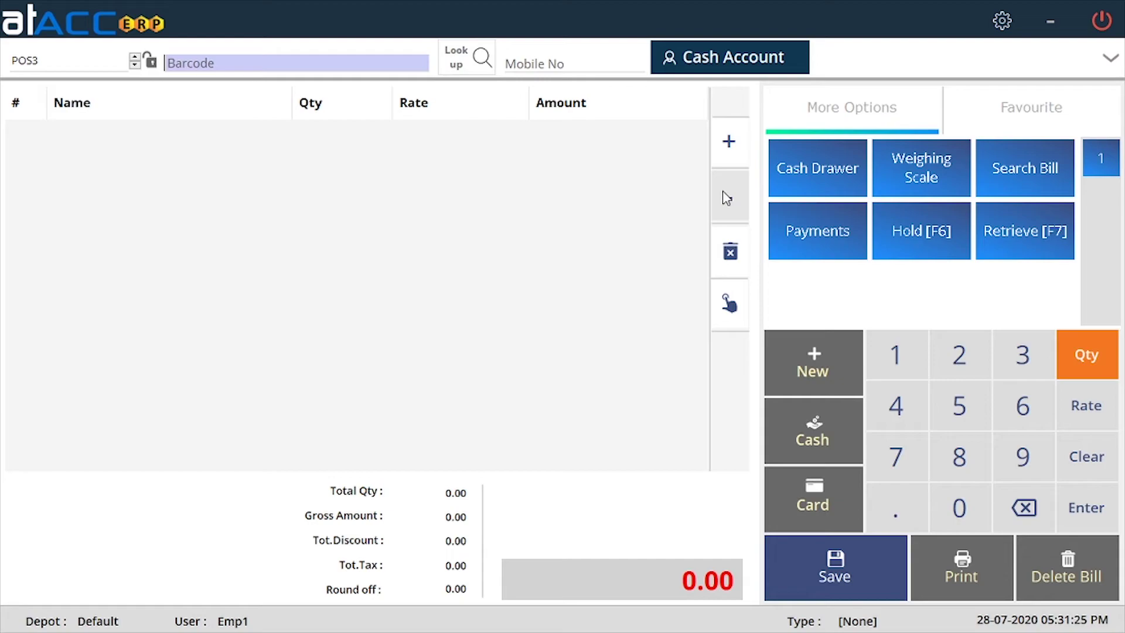
# Step: Add two product 1 lines to bill POS3 and hold the 400.00 bill
pyautogui.click(464, 61)
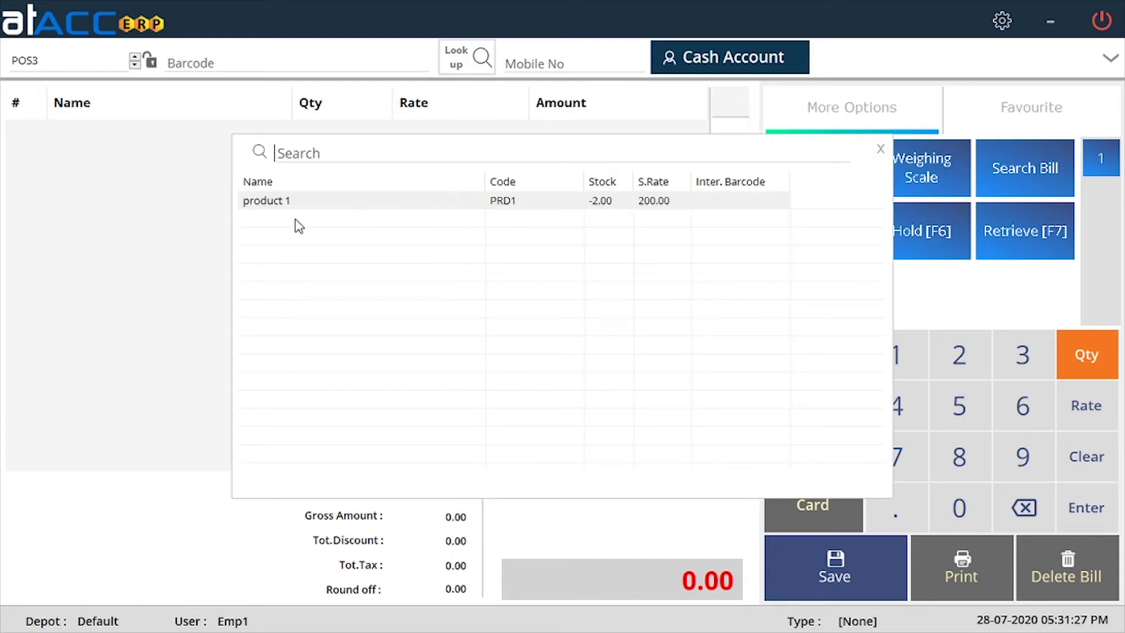
pyautogui.click(338, 204)
pyautogui.doubleClick(338, 205)
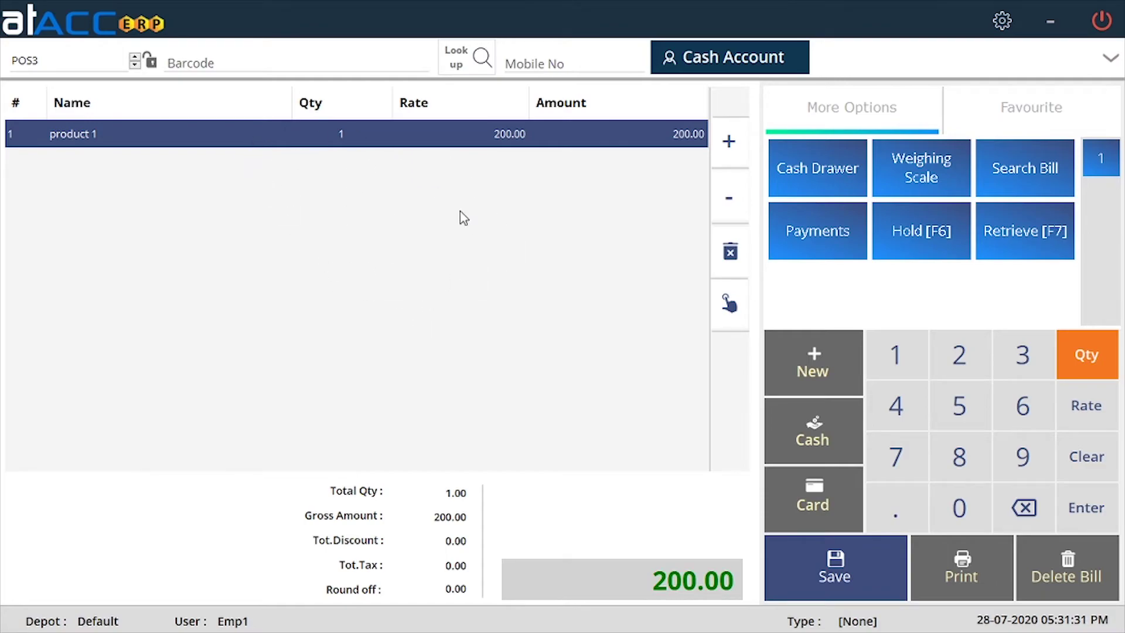
pyautogui.click(475, 61)
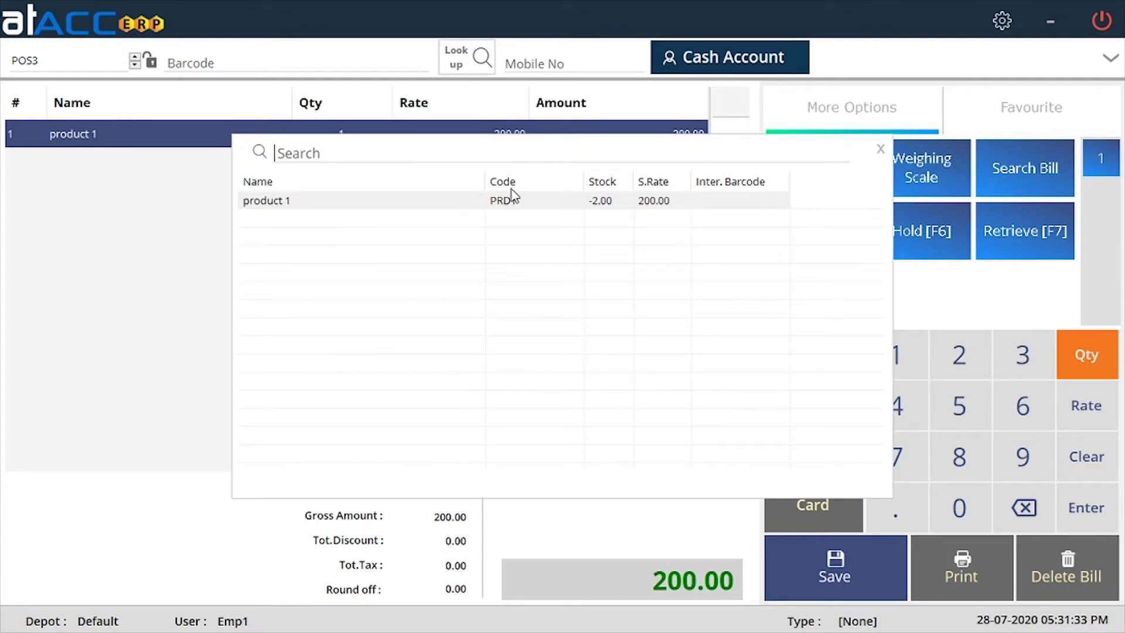
pyautogui.click(502, 199)
pyautogui.doubleClick(502, 198)
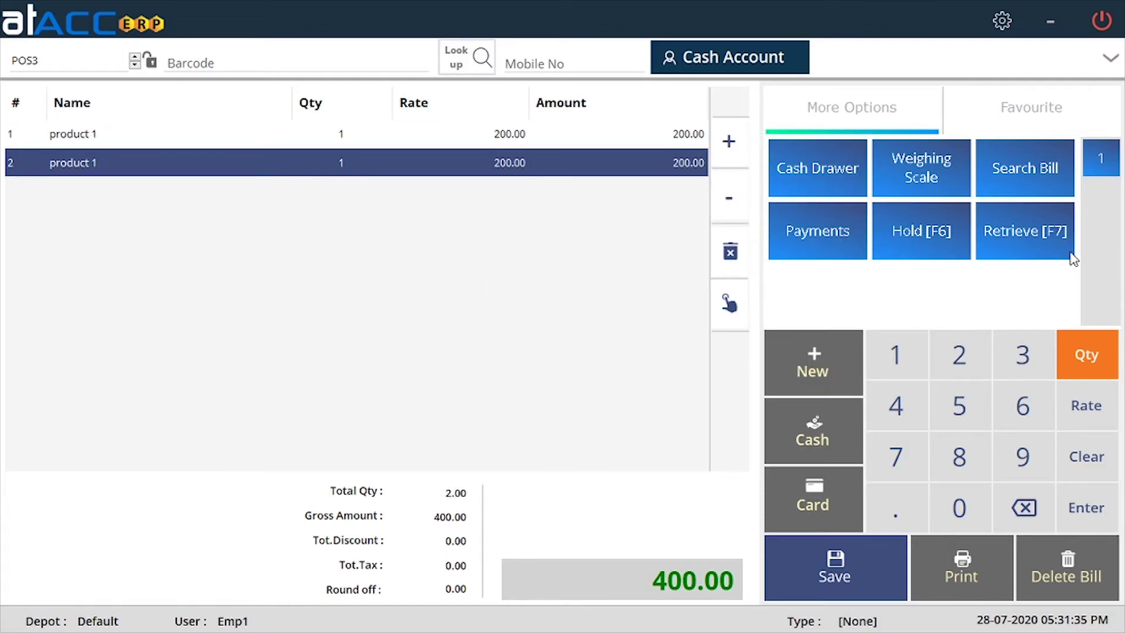
pyautogui.click(934, 235)
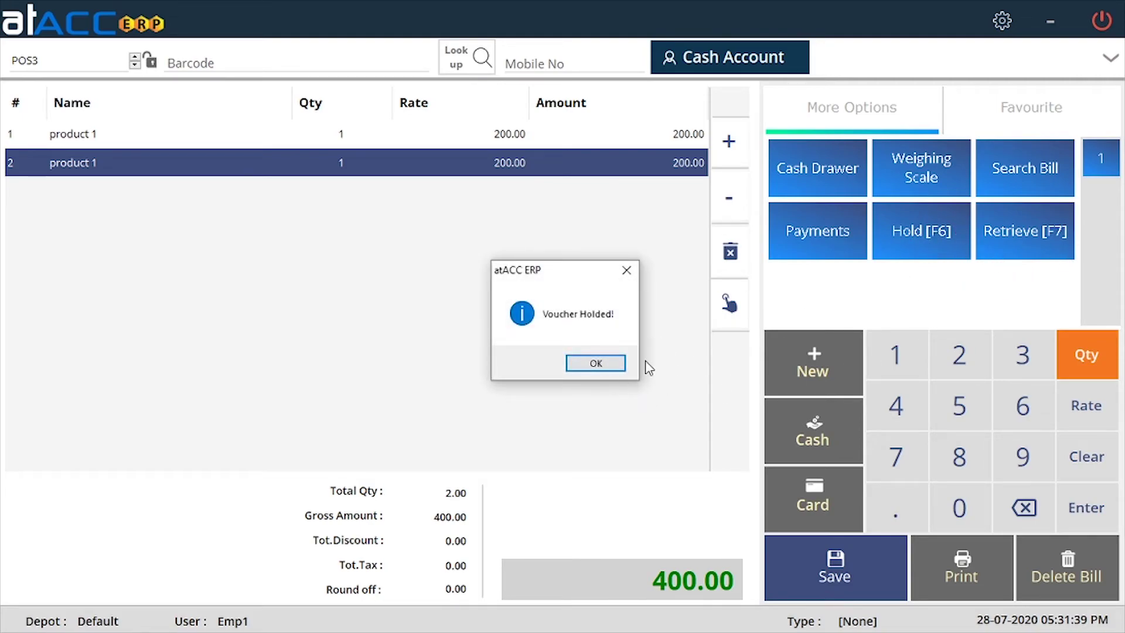
pyautogui.click(595, 364)
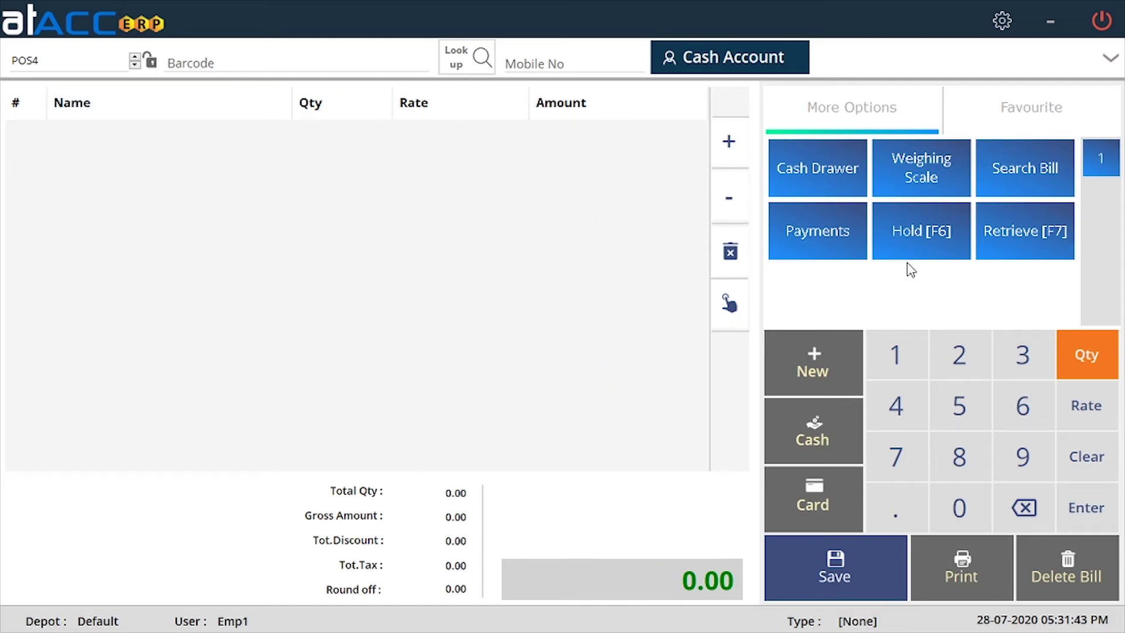
# Step: Add product 1 to bill POS4, raise its quantity to 4, and hold the 800.00 bill
pyautogui.click(479, 59)
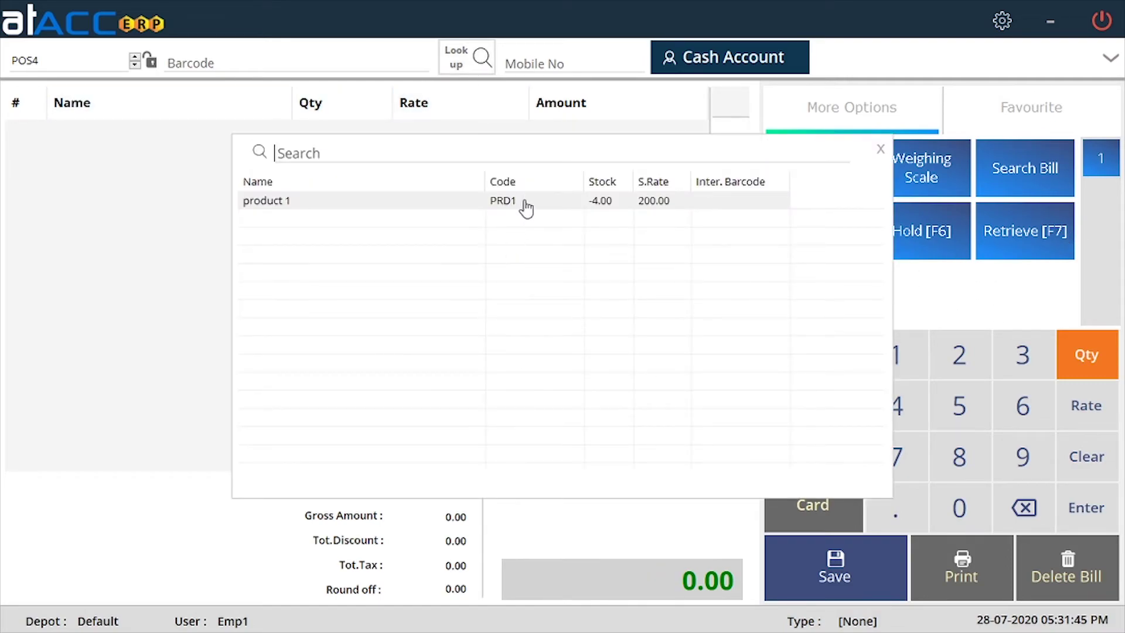
pyautogui.doubleClick(529, 199)
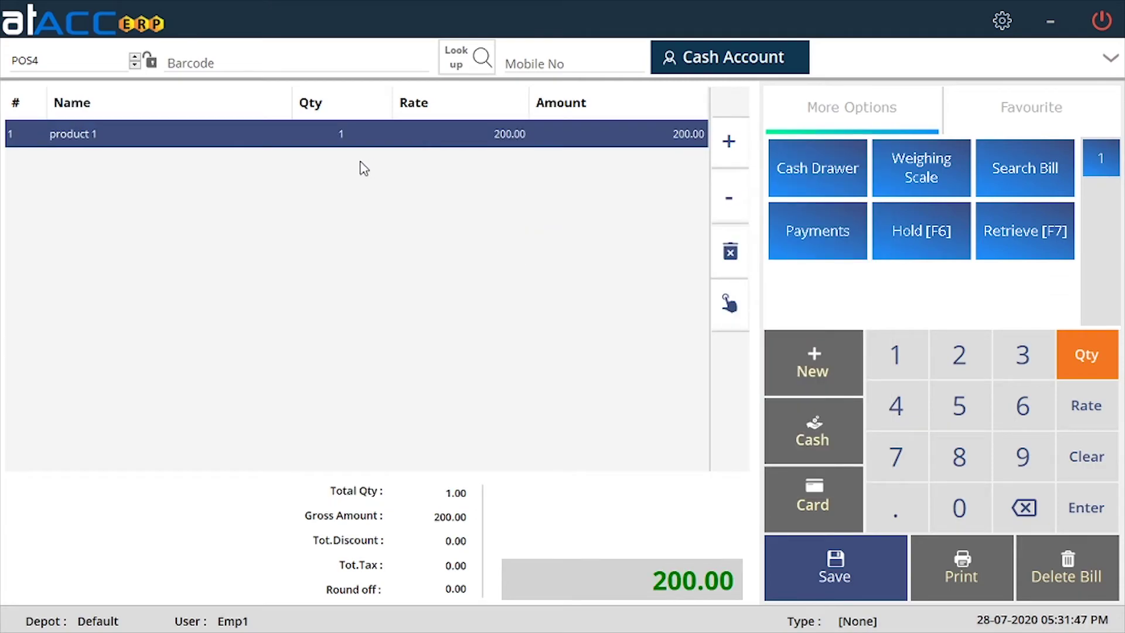
pyautogui.click(728, 141)
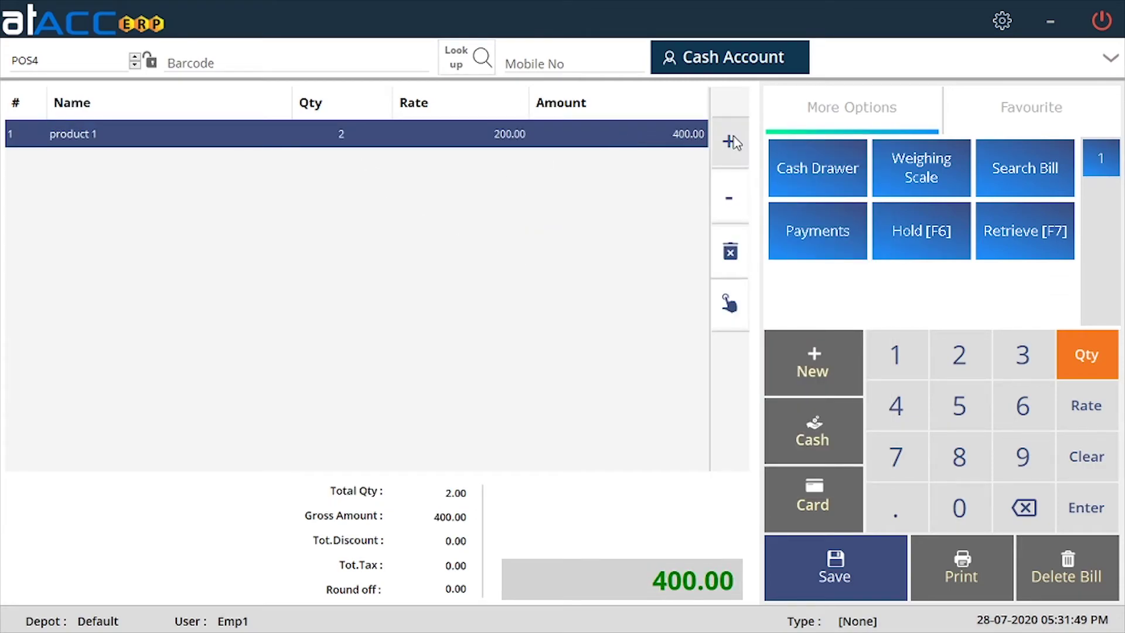
pyautogui.click(729, 142)
pyautogui.click(729, 141)
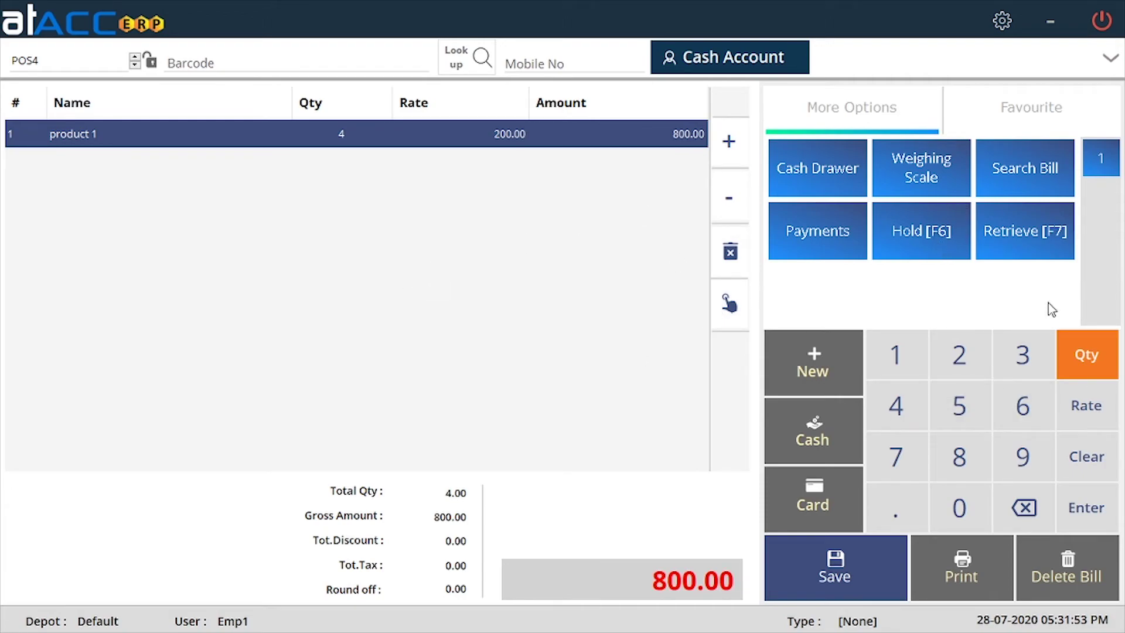
pyautogui.click(941, 240)
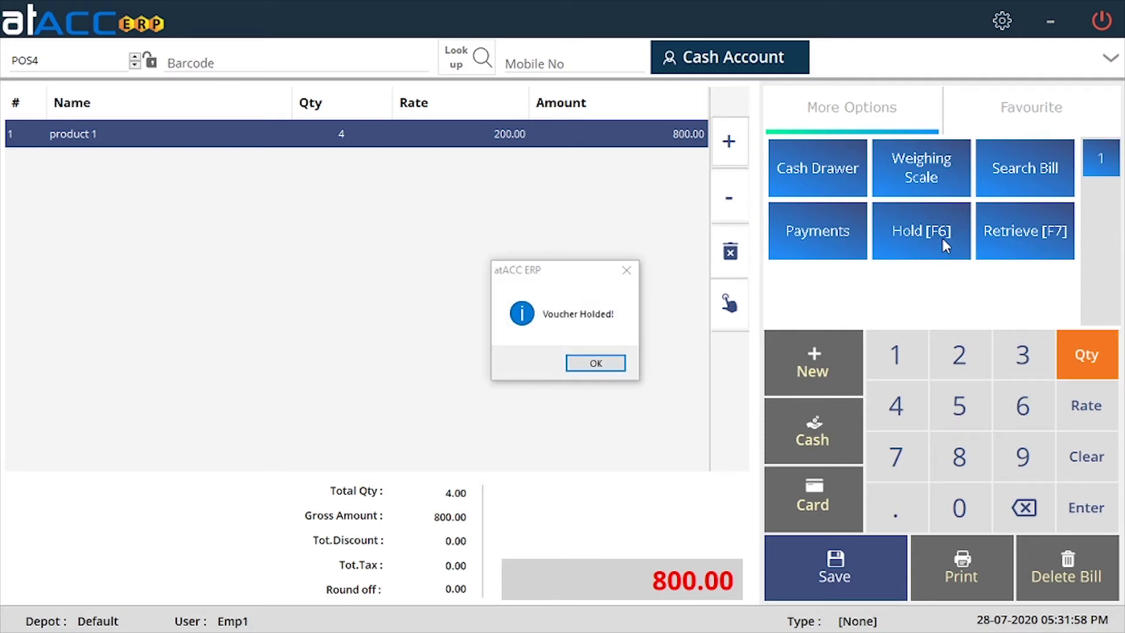
pyautogui.click(586, 364)
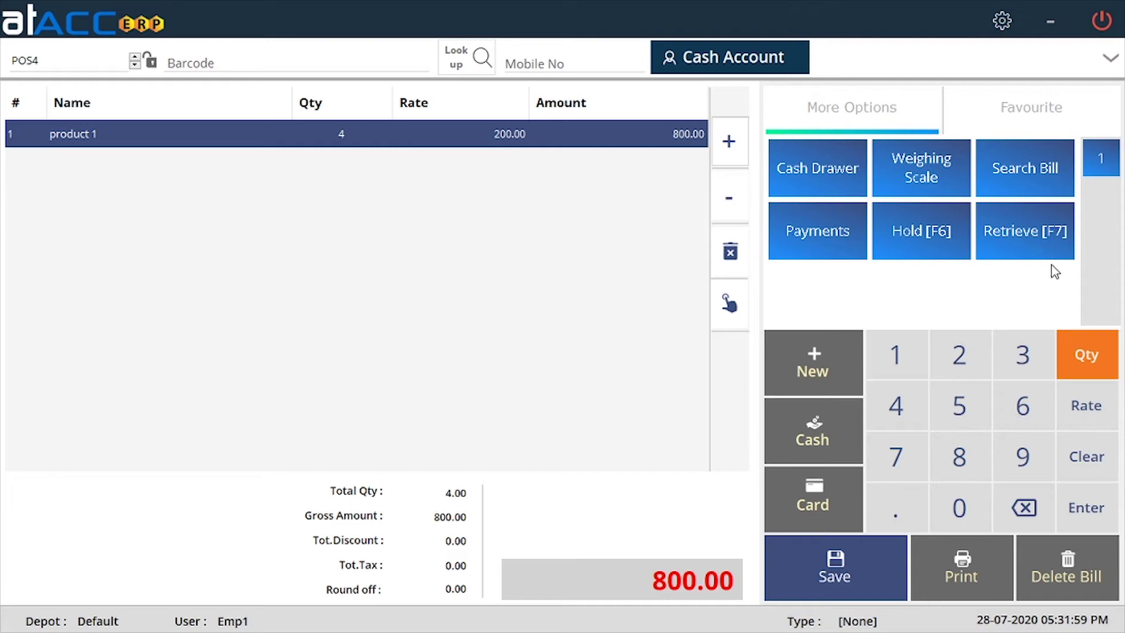
# Step: Retrieve held bill POS3 and settle its 400.00 in cash
pyautogui.click(1001, 188)
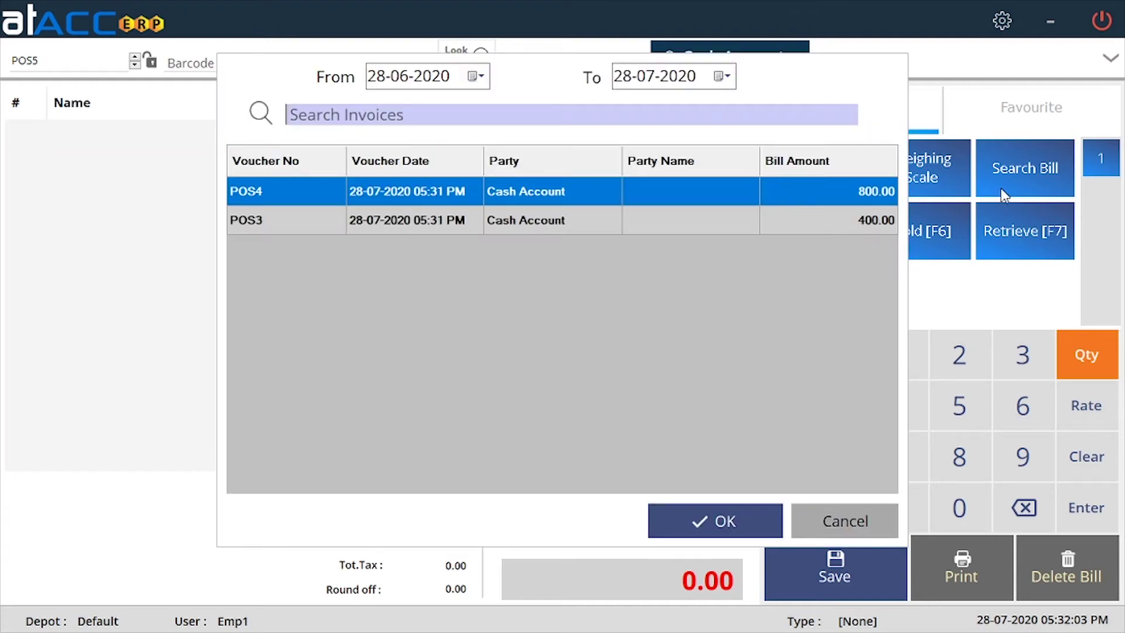
pyautogui.doubleClick(296, 222)
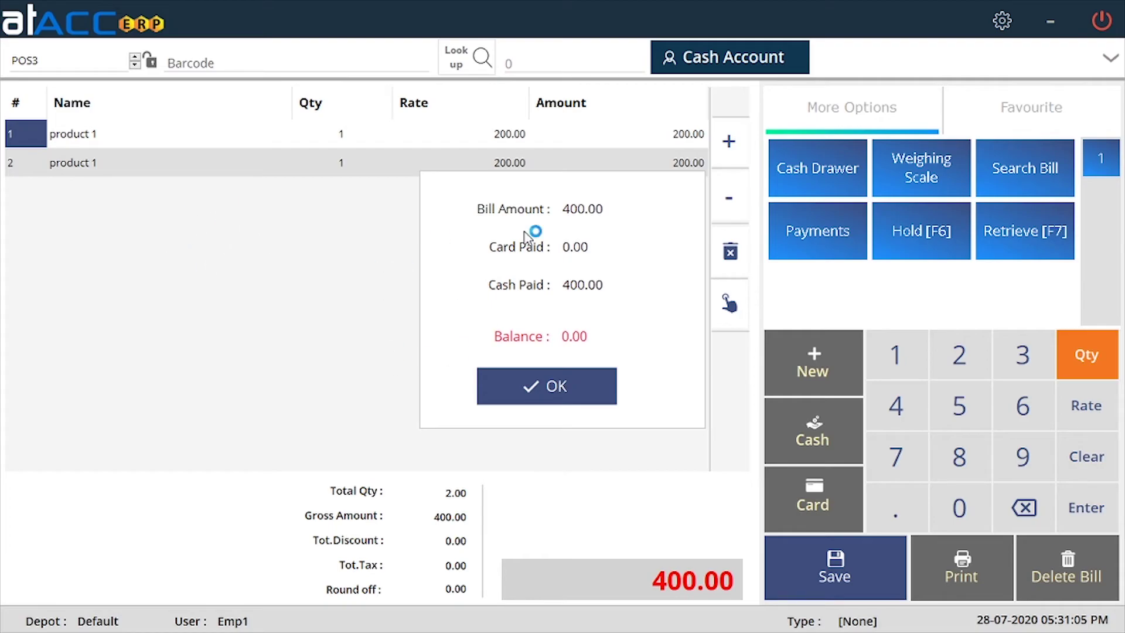
pyautogui.click(544, 408)
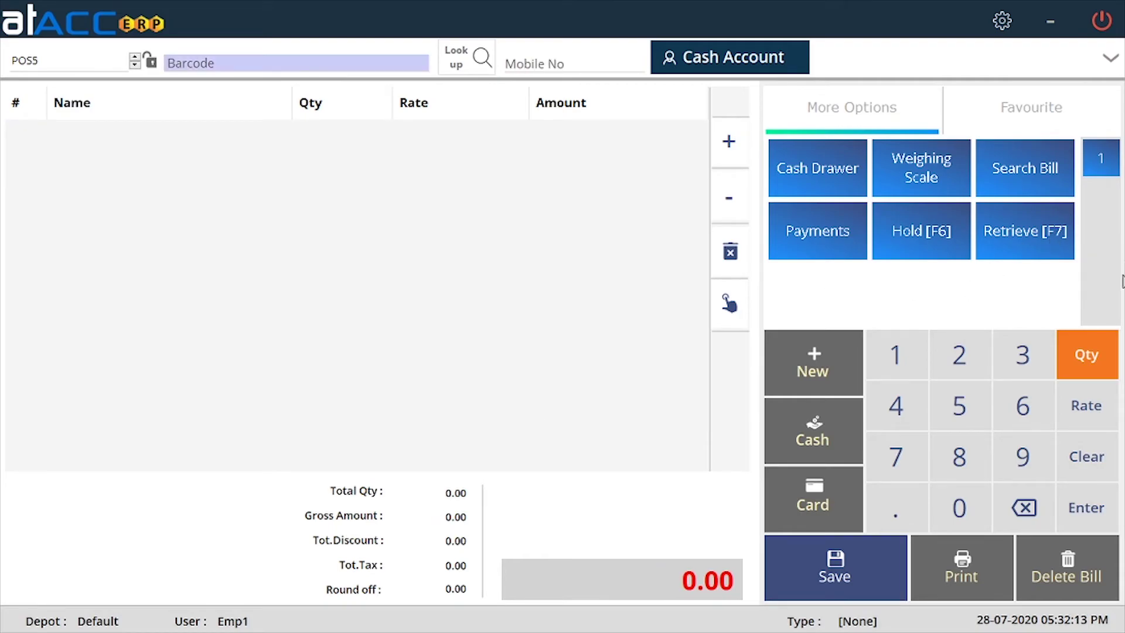
# Step: Retrieve held bill POS4, raise product 1 to quantity 6, and settle 1,200.00 in cash
pyautogui.click(1024, 168)
pyautogui.doubleClick(566, 191)
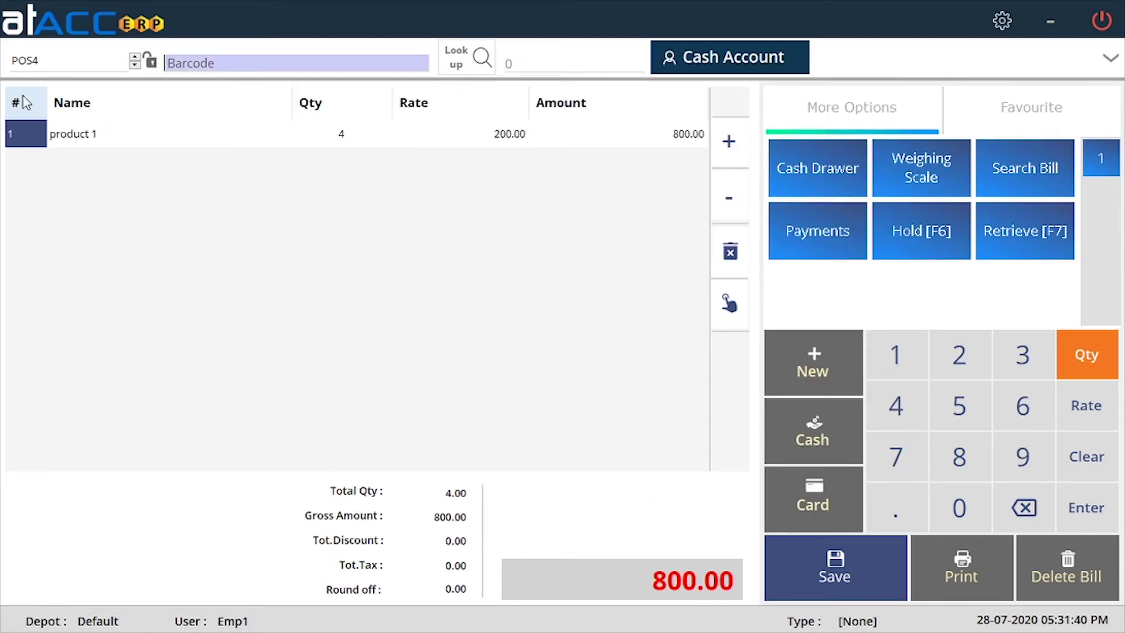
pyautogui.click(729, 141)
pyautogui.click(729, 141)
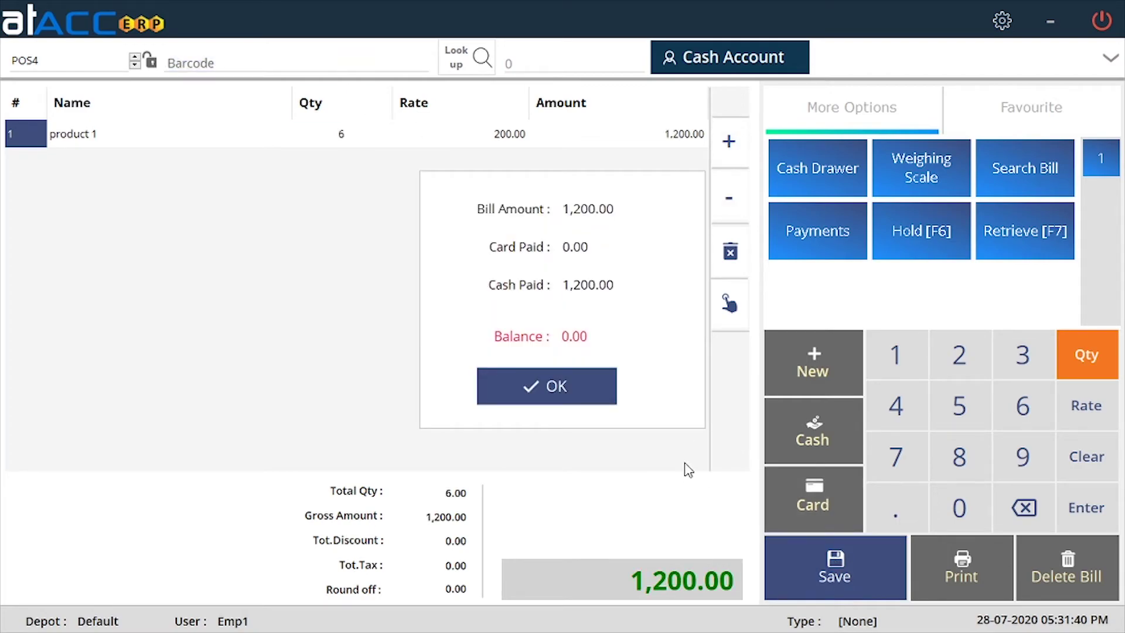
pyautogui.click(577, 384)
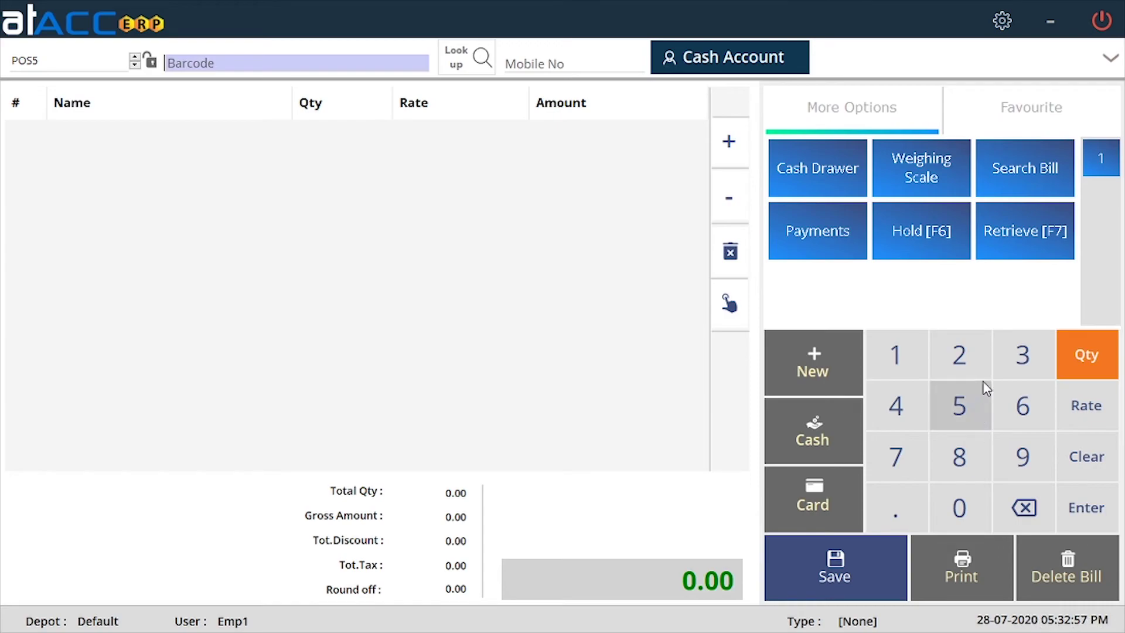
pyautogui.click(1109, 58)
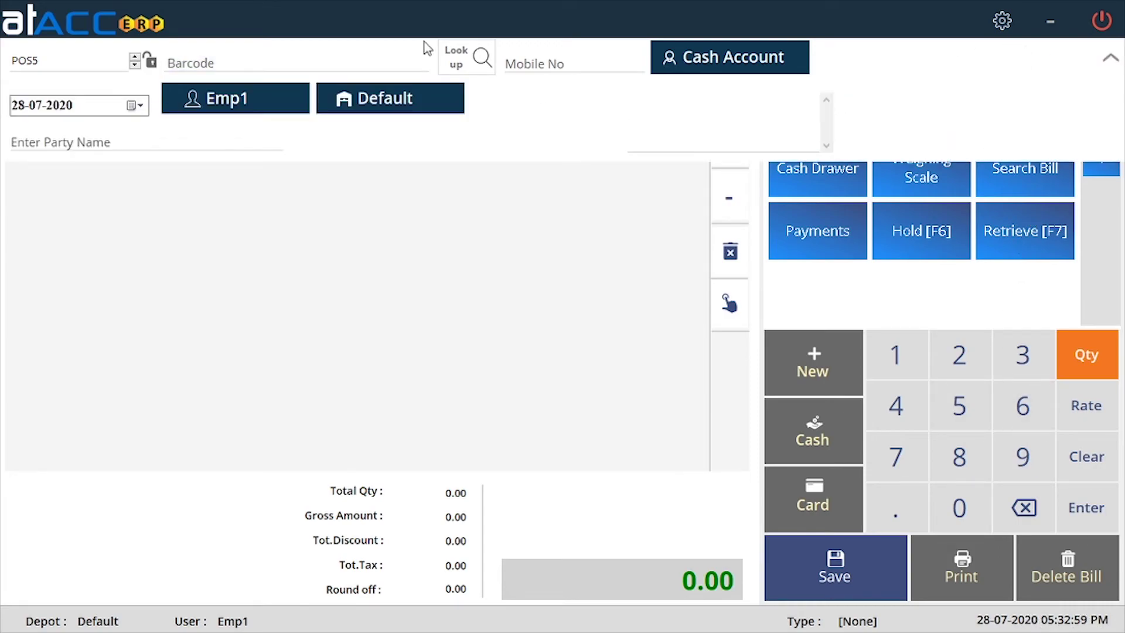
pyautogui.click(134, 105)
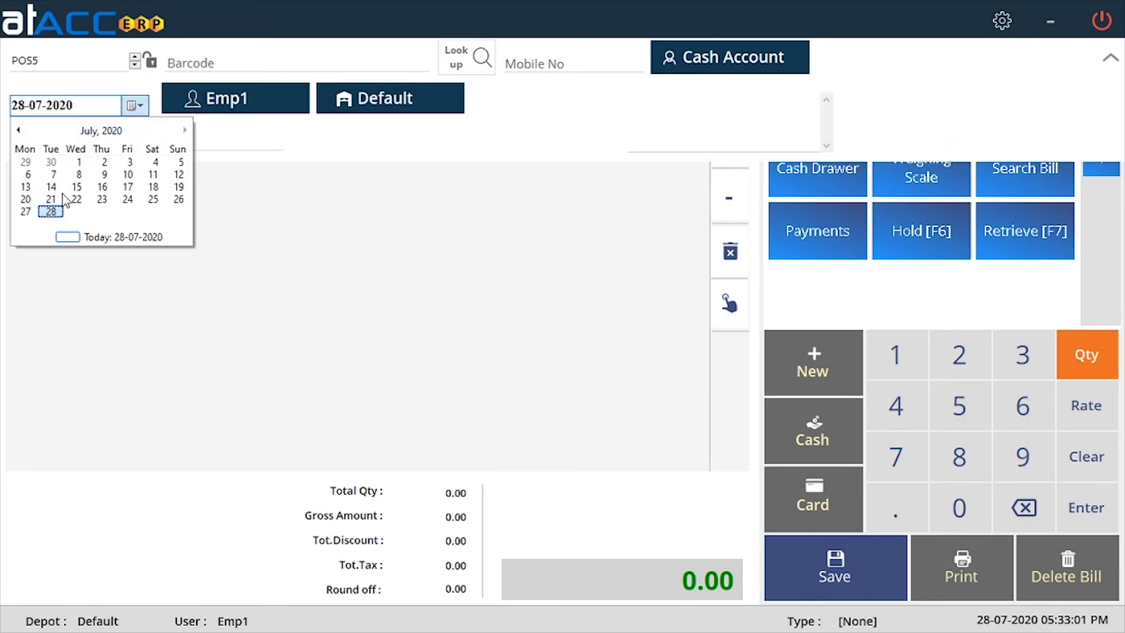
pyautogui.click(451, 109)
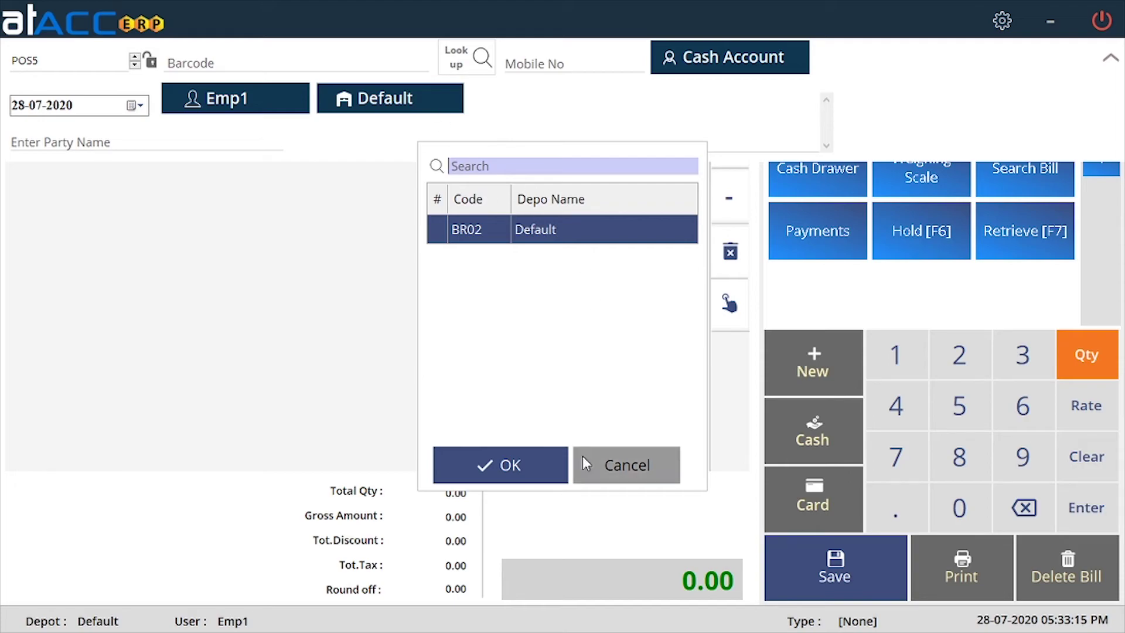
pyautogui.click(617, 458)
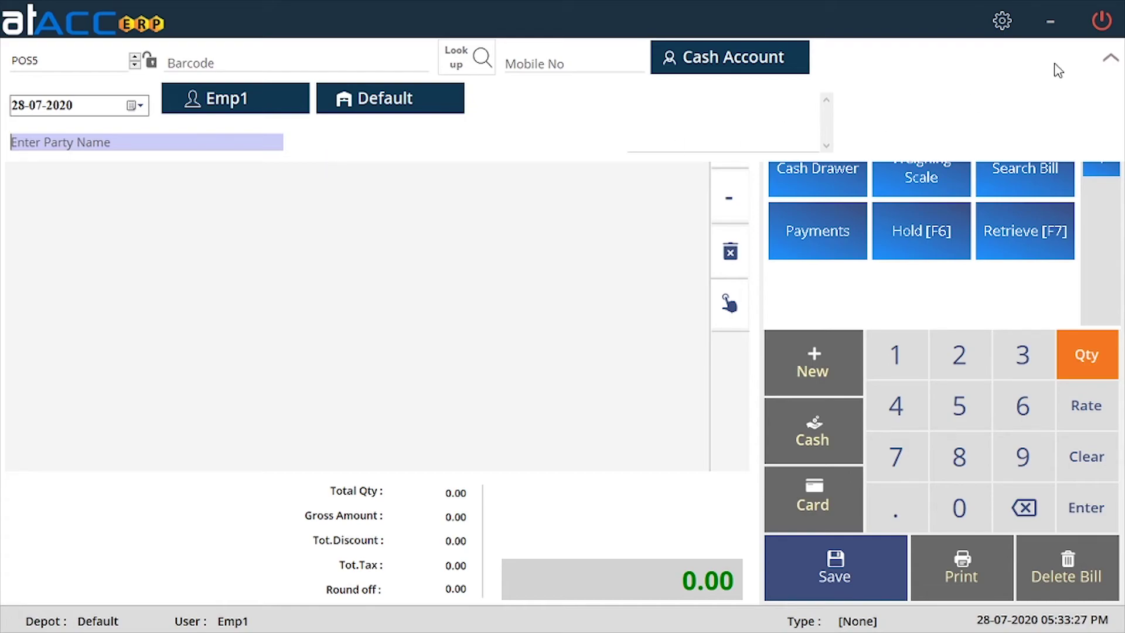
pyautogui.click(1110, 58)
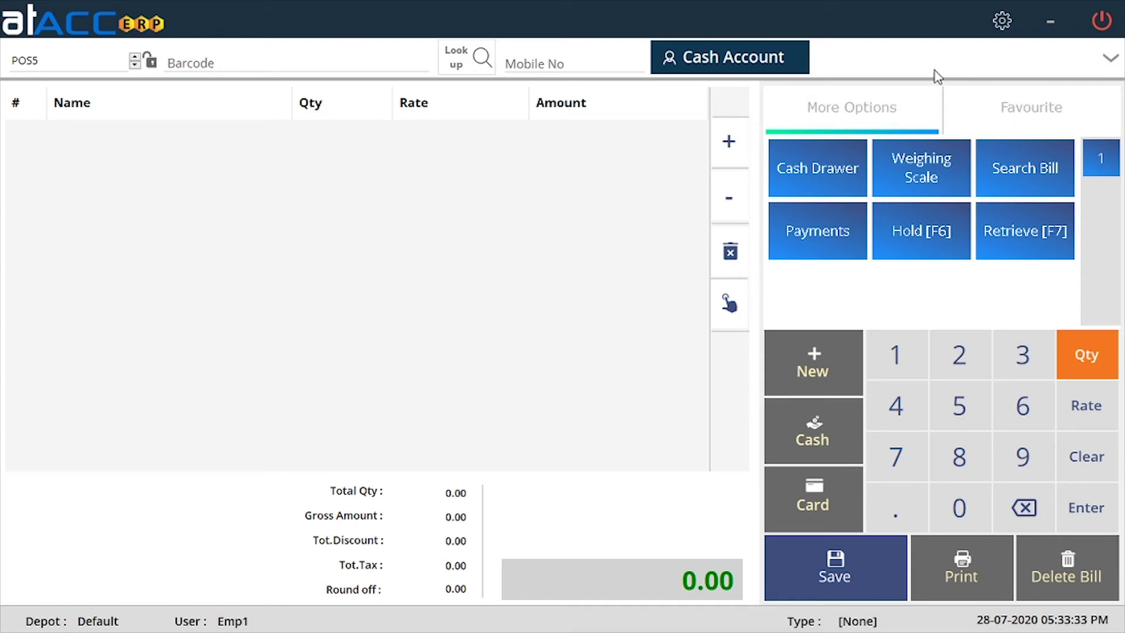
# Step: Pass Admin Verification with the admin username and password, then reposition the POS Settings window
pyautogui.click(1000, 21)
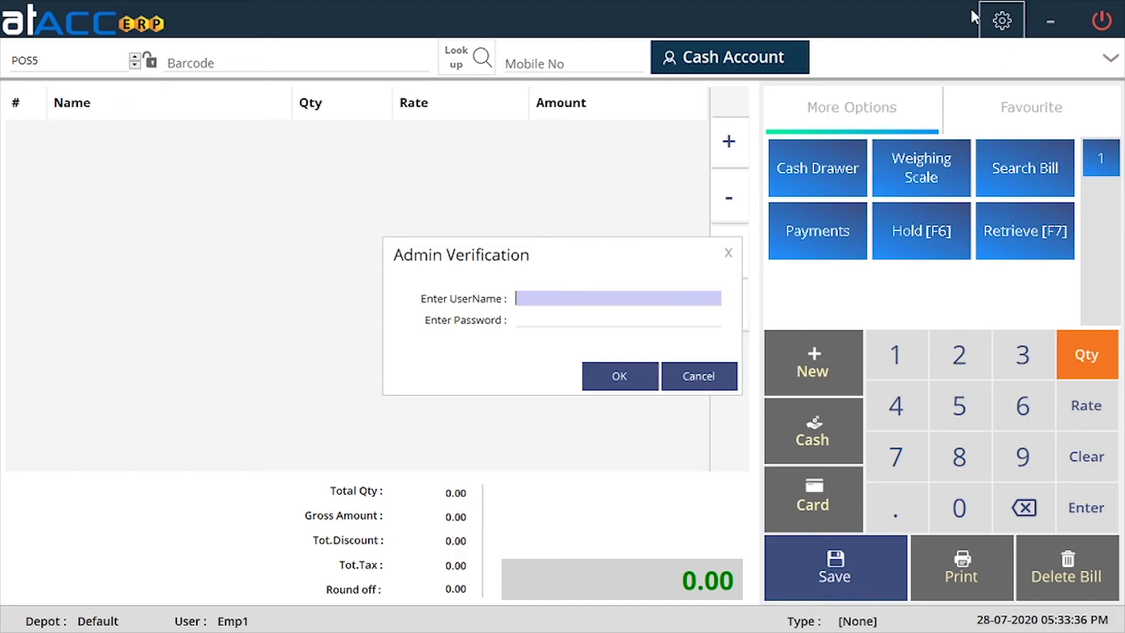
pyautogui.click(1101, 22)
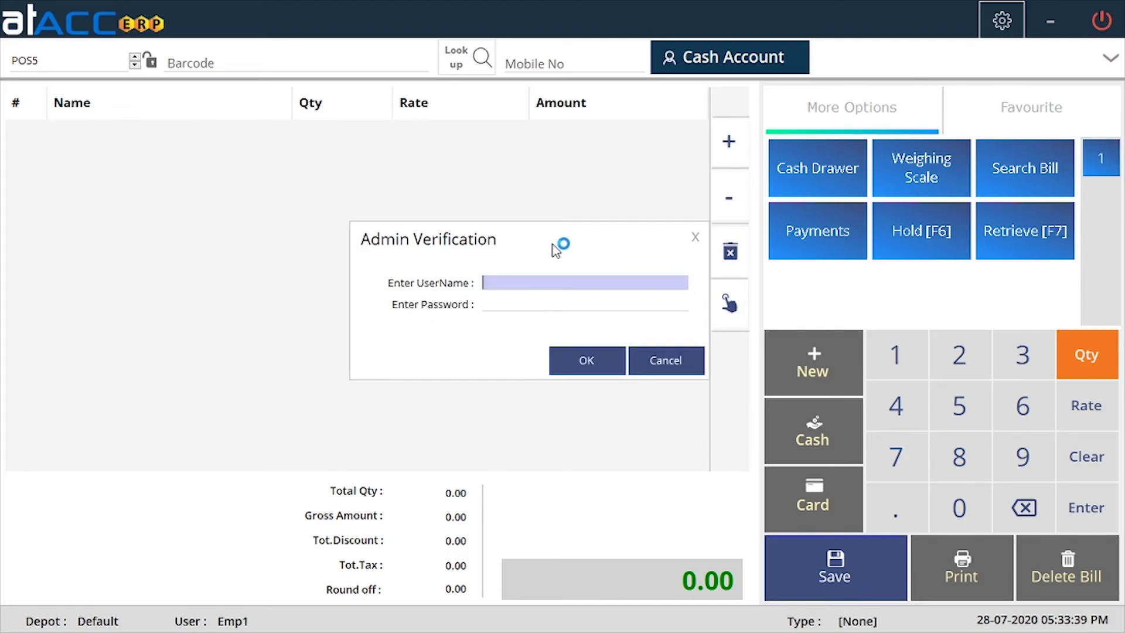
pyautogui.press('Tab')
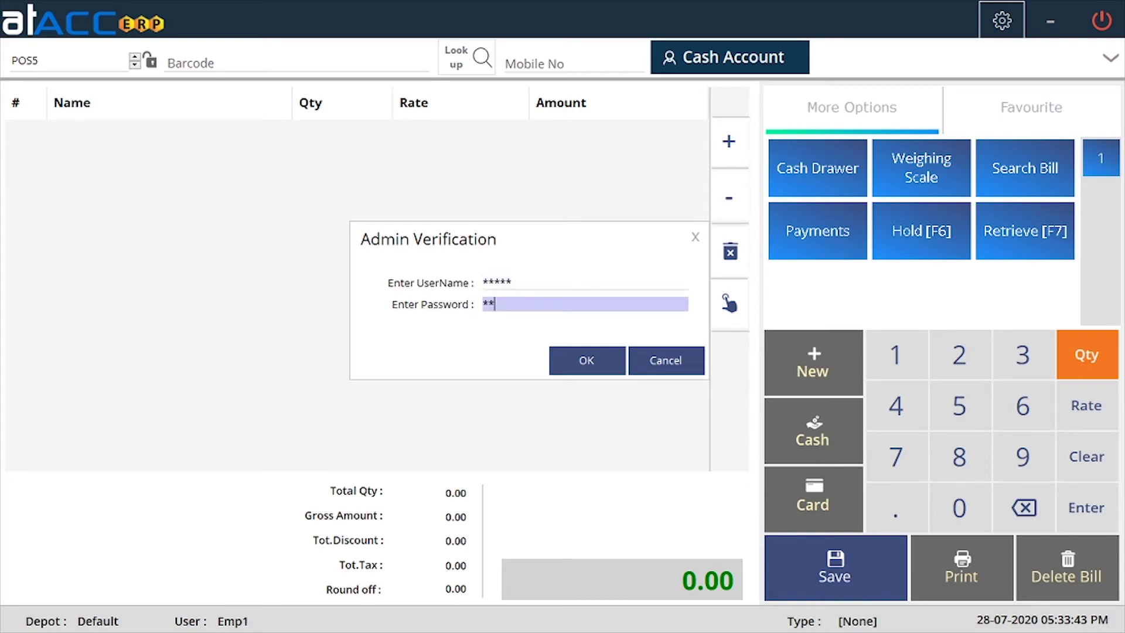
pyautogui.press('Return')
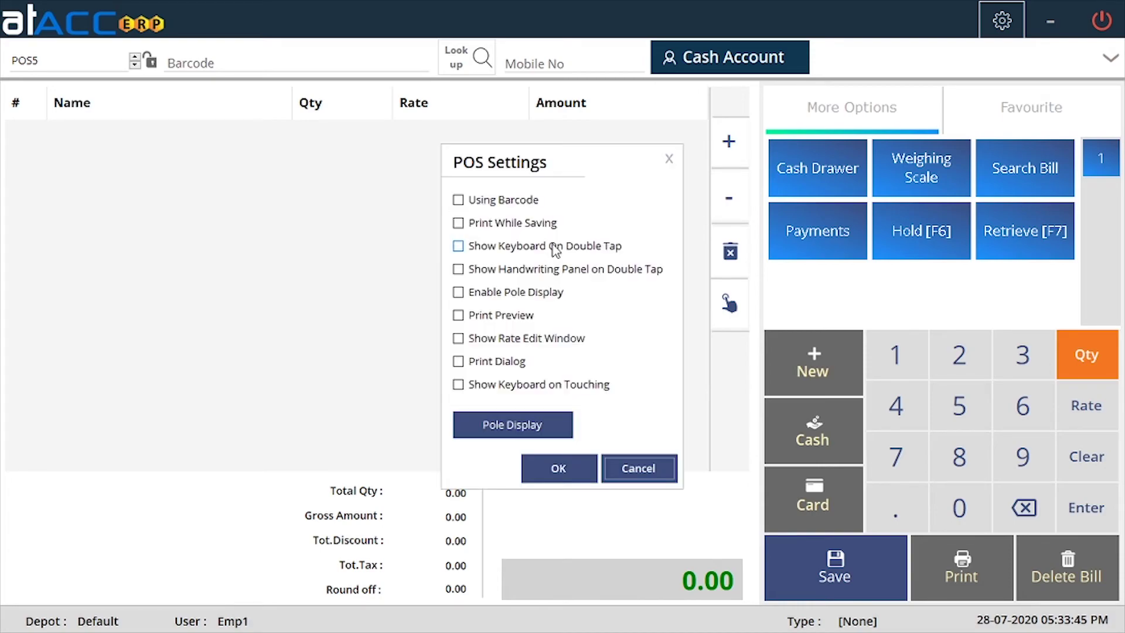
pyautogui.moveTo(594, 152); pyautogui.dragTo(586, 136)
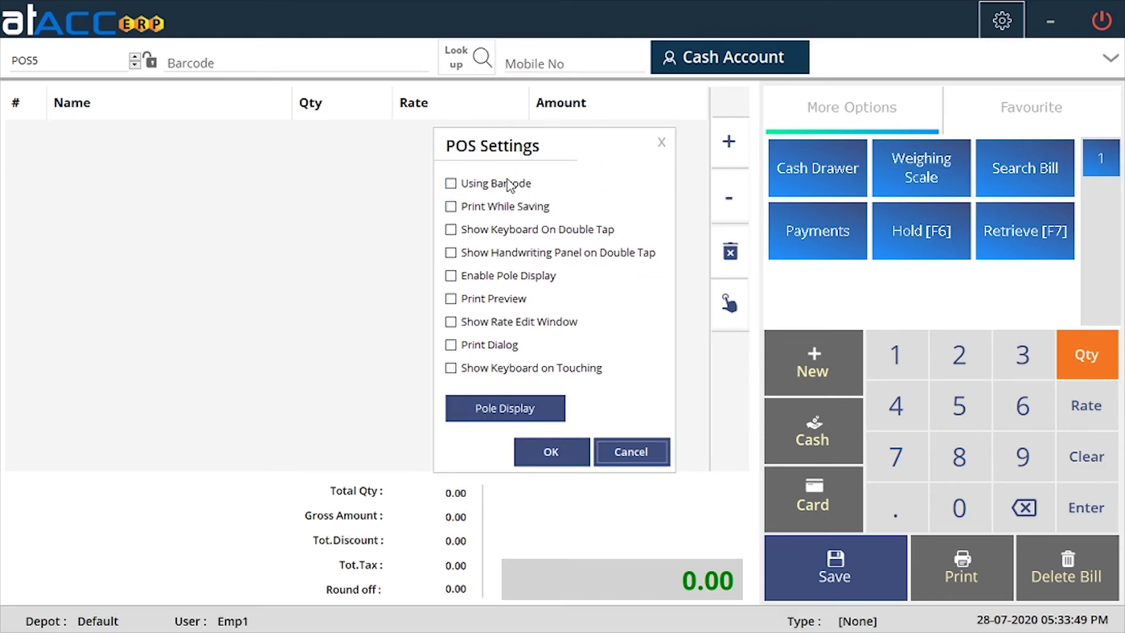
pyautogui.moveTo(582, 151); pyautogui.dragTo(585, 151)
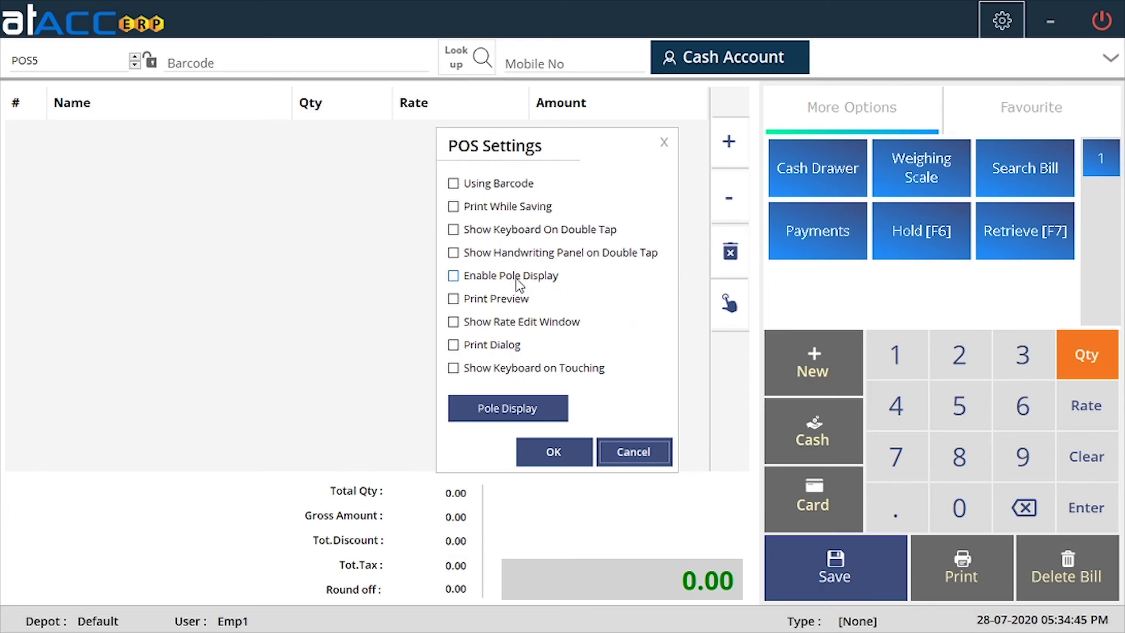
pyautogui.click(516, 413)
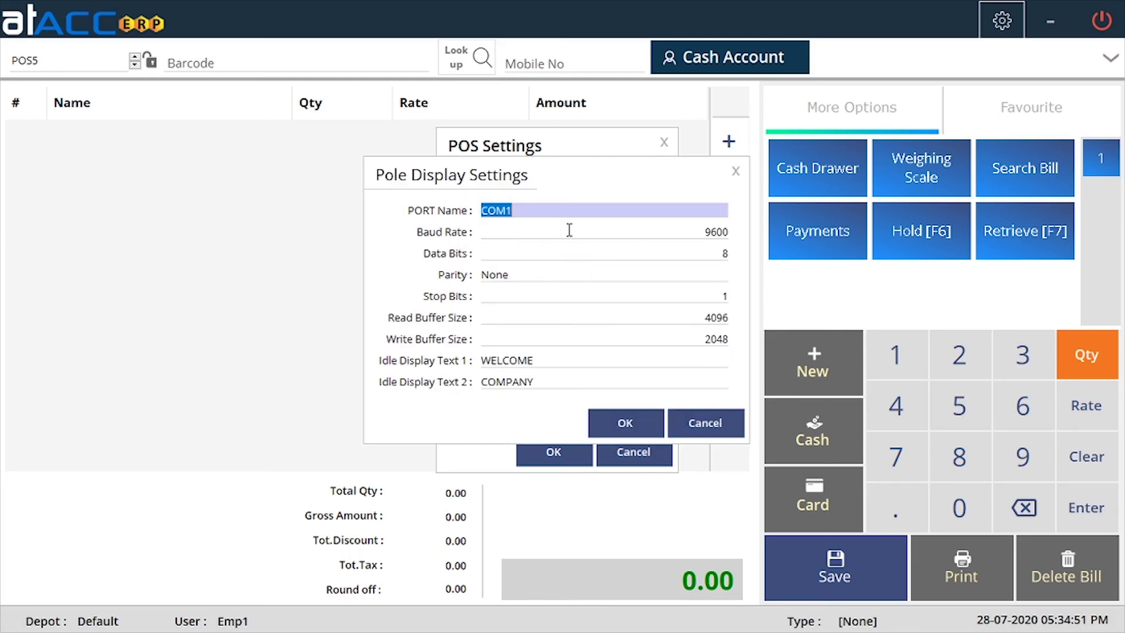
pyautogui.click(569, 364)
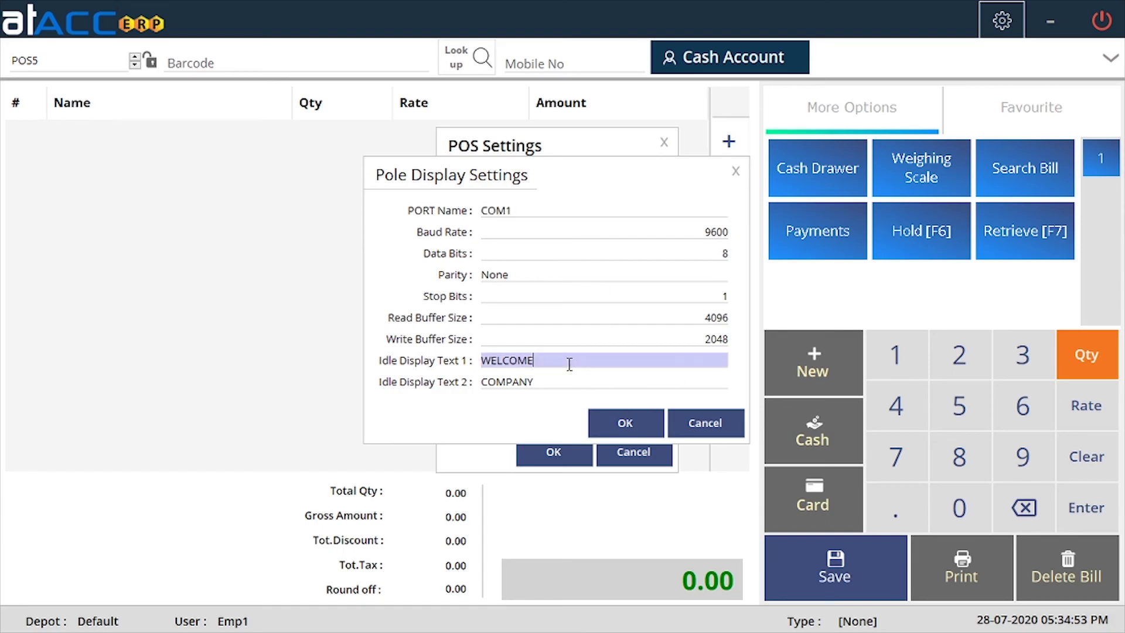
pyautogui.moveTo(570, 364); pyautogui.dragTo(481, 363)
pyautogui.click(555, 381)
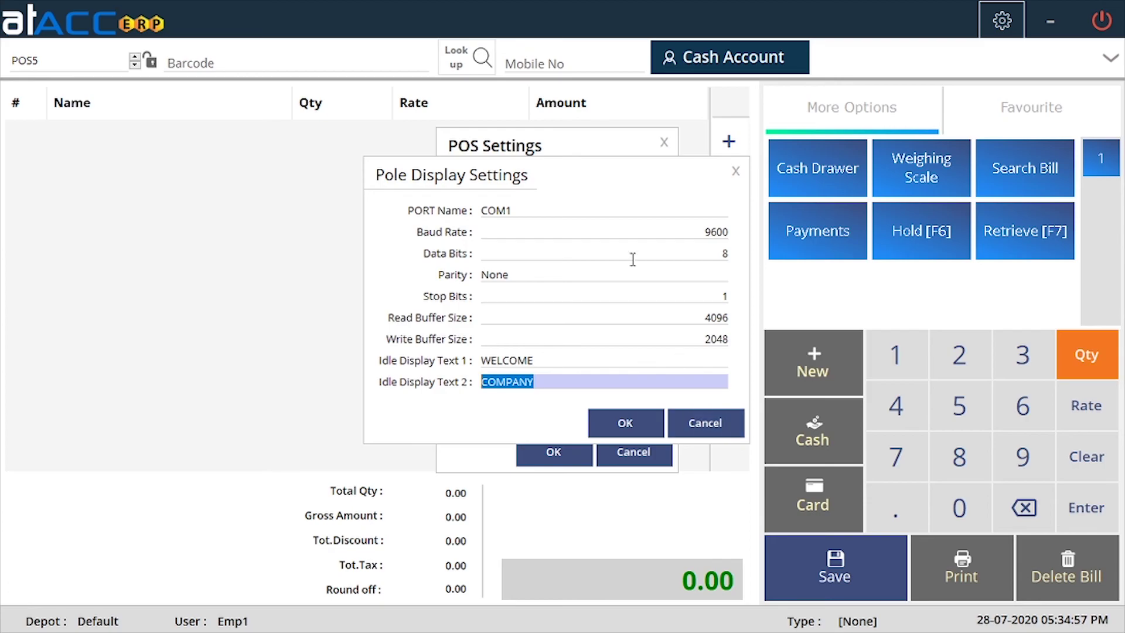
pyautogui.click(708, 423)
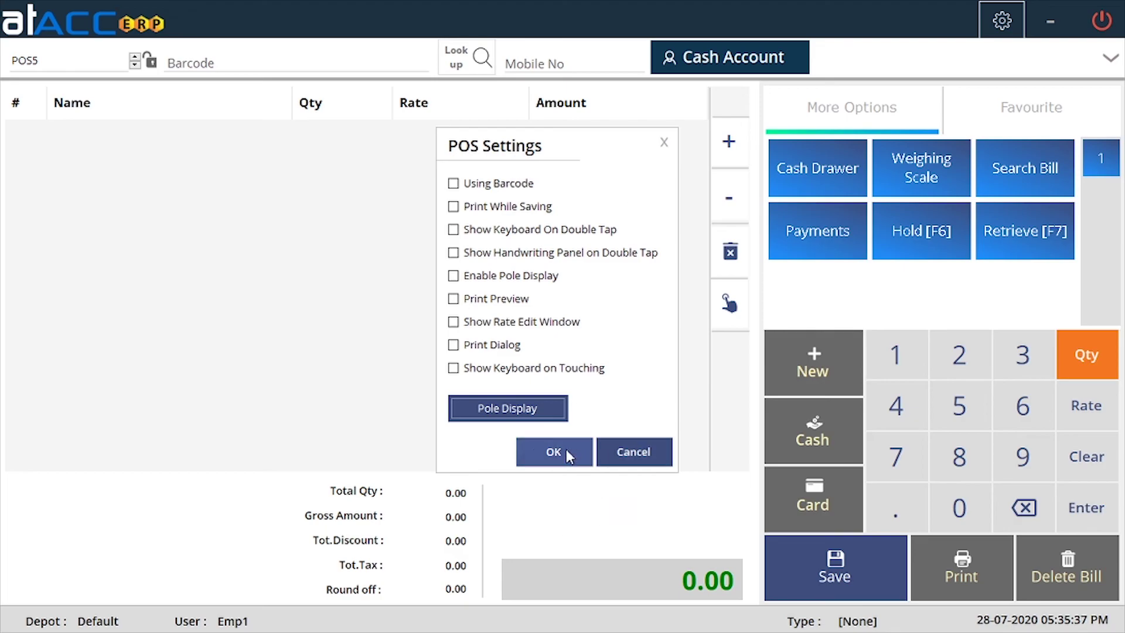
# Step: Close the POS Settings dialog with its red X
pyautogui.click(665, 143)
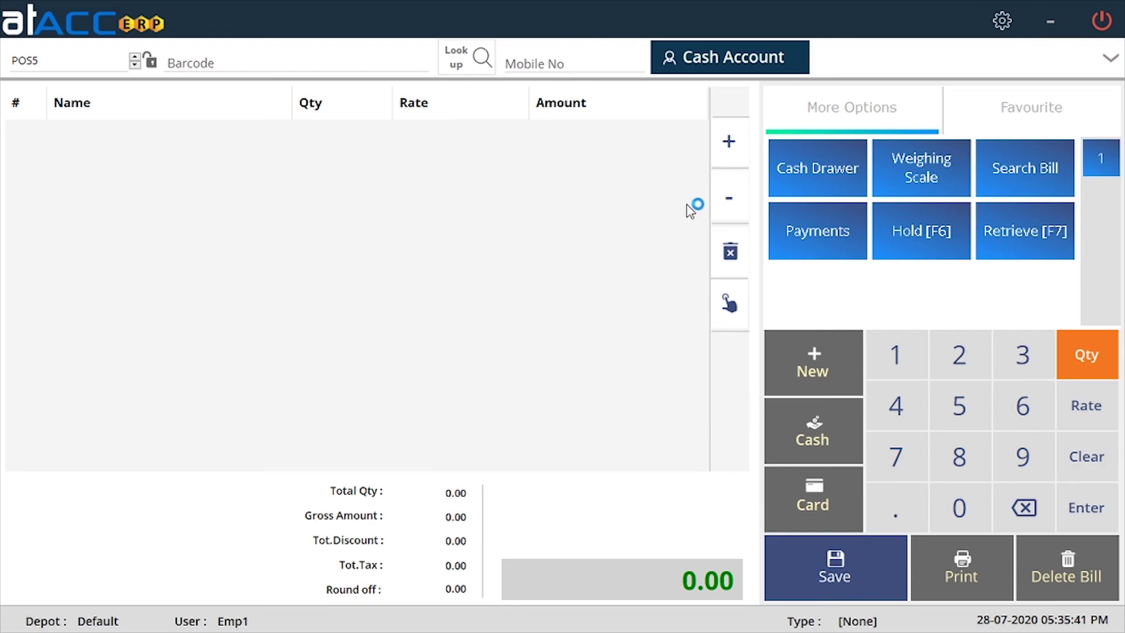